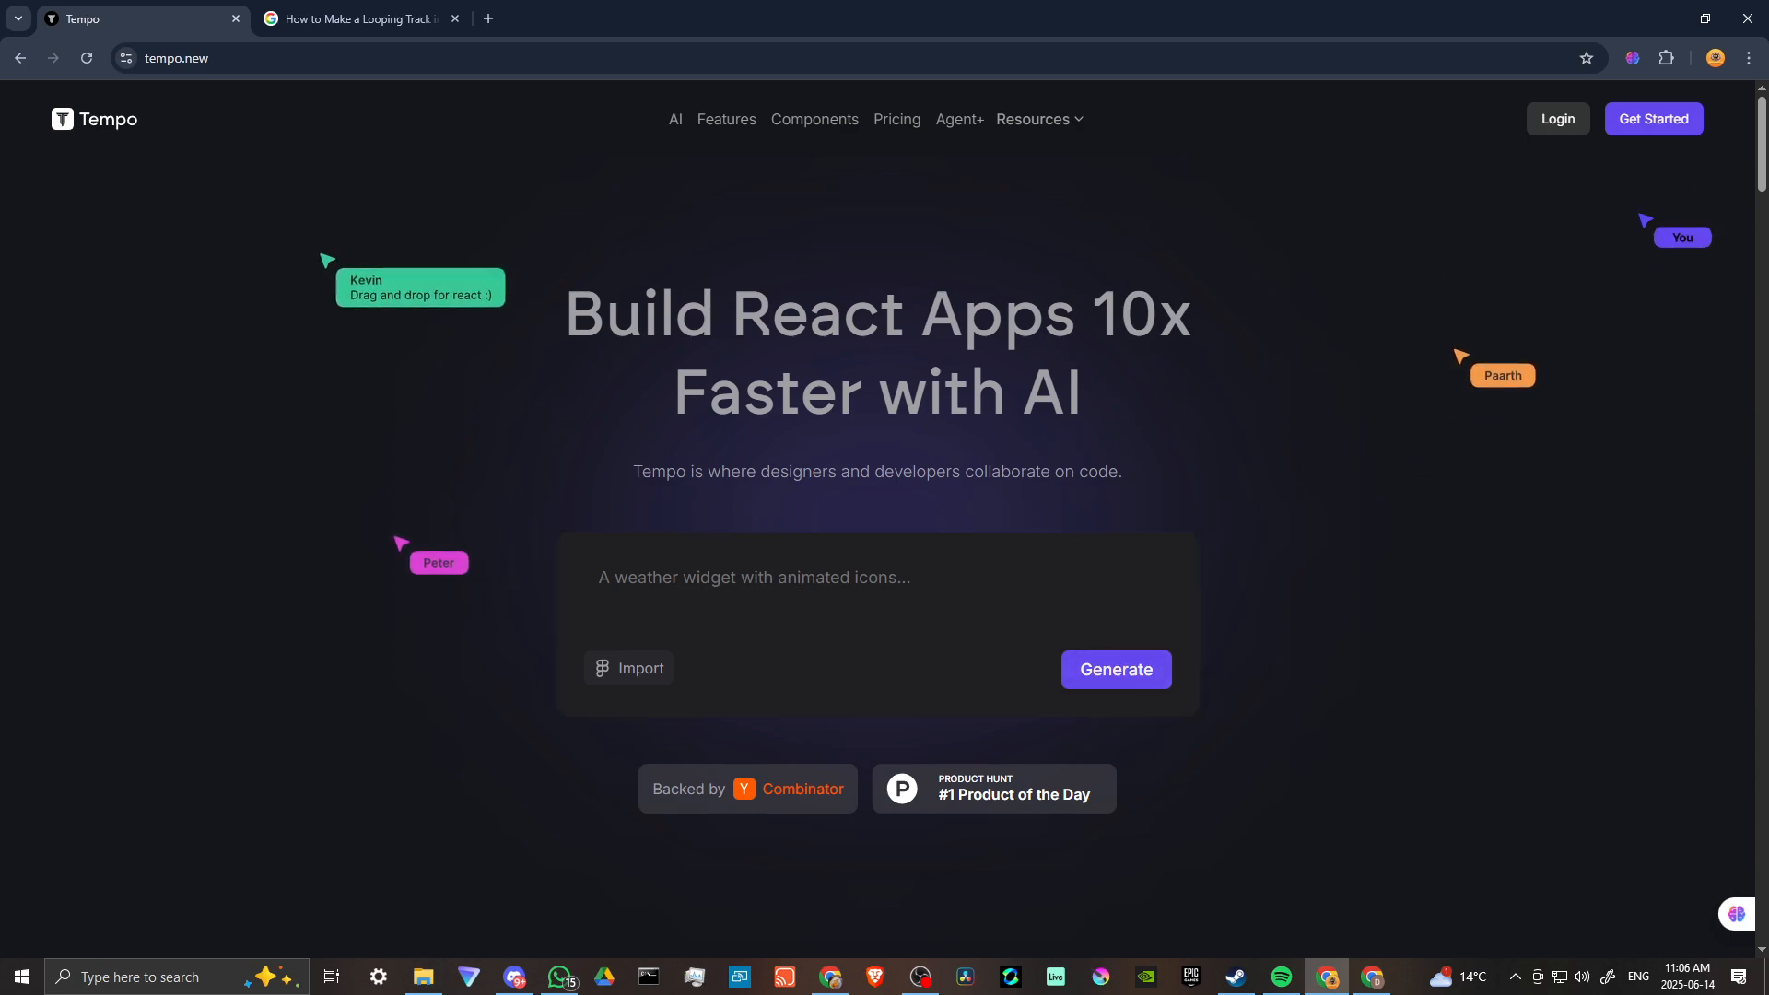
Sign up to Tempo with the Google account and accept the Terms of Service and Privacy Policy.
left_click(1665, 126)
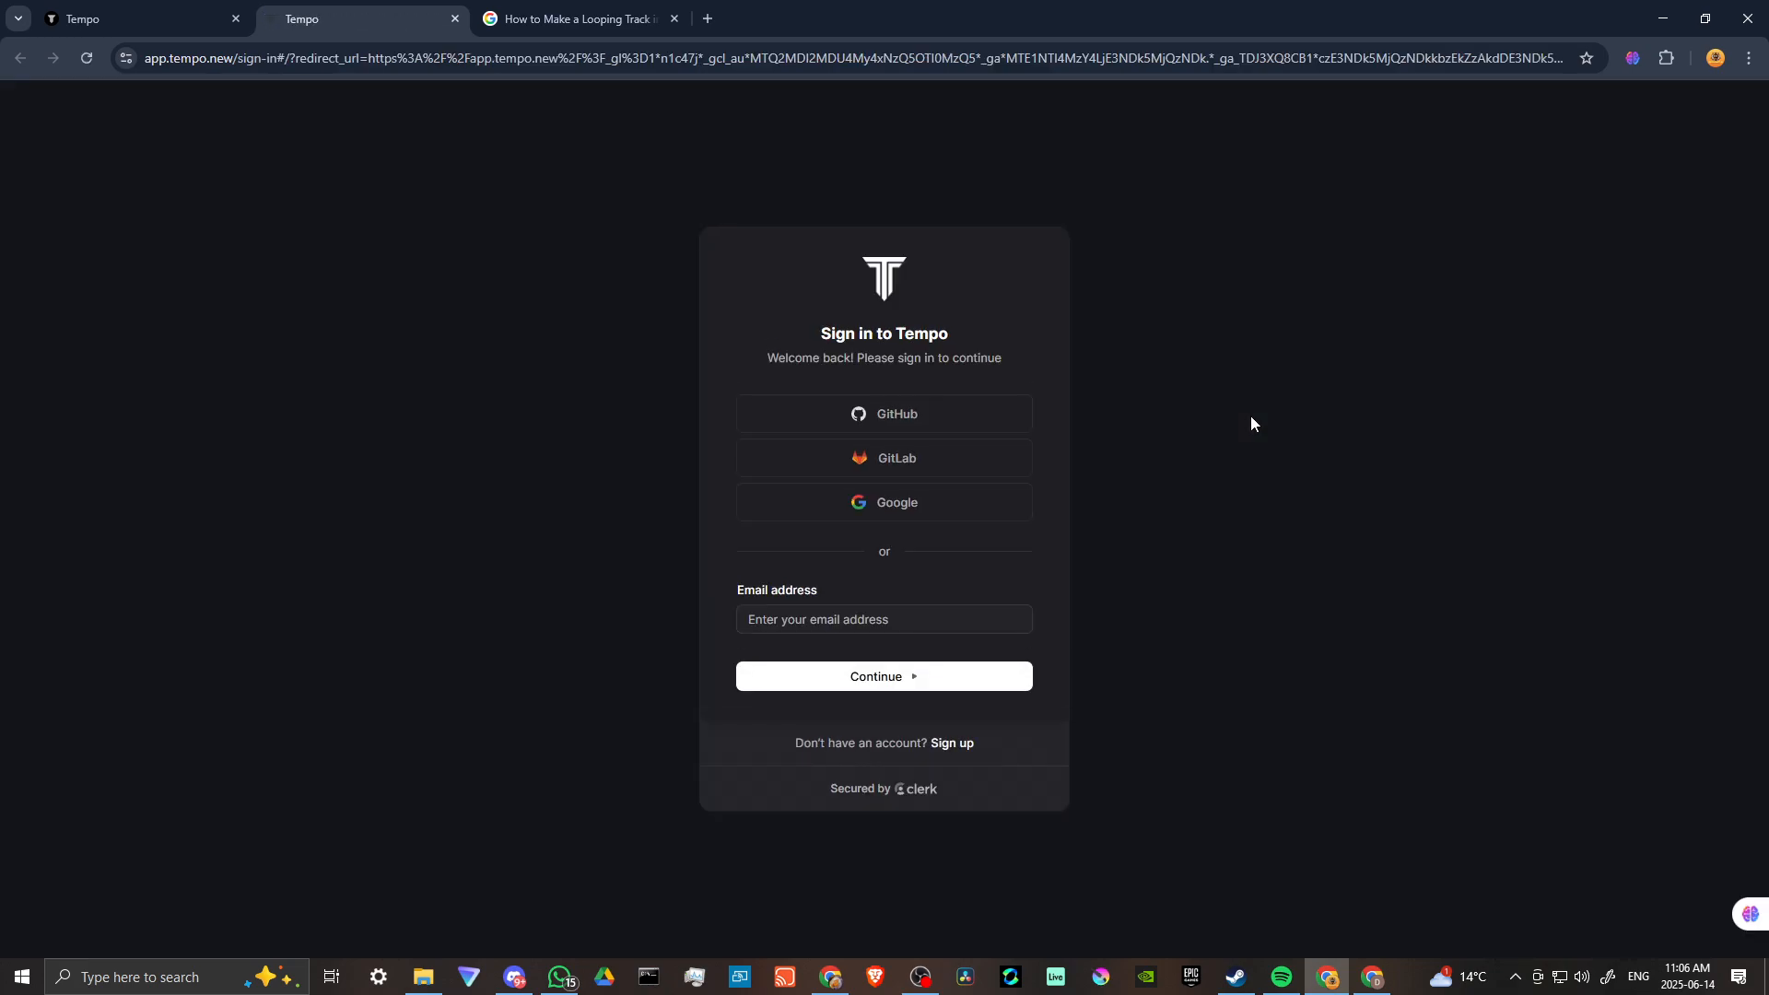
left_click(863, 505)
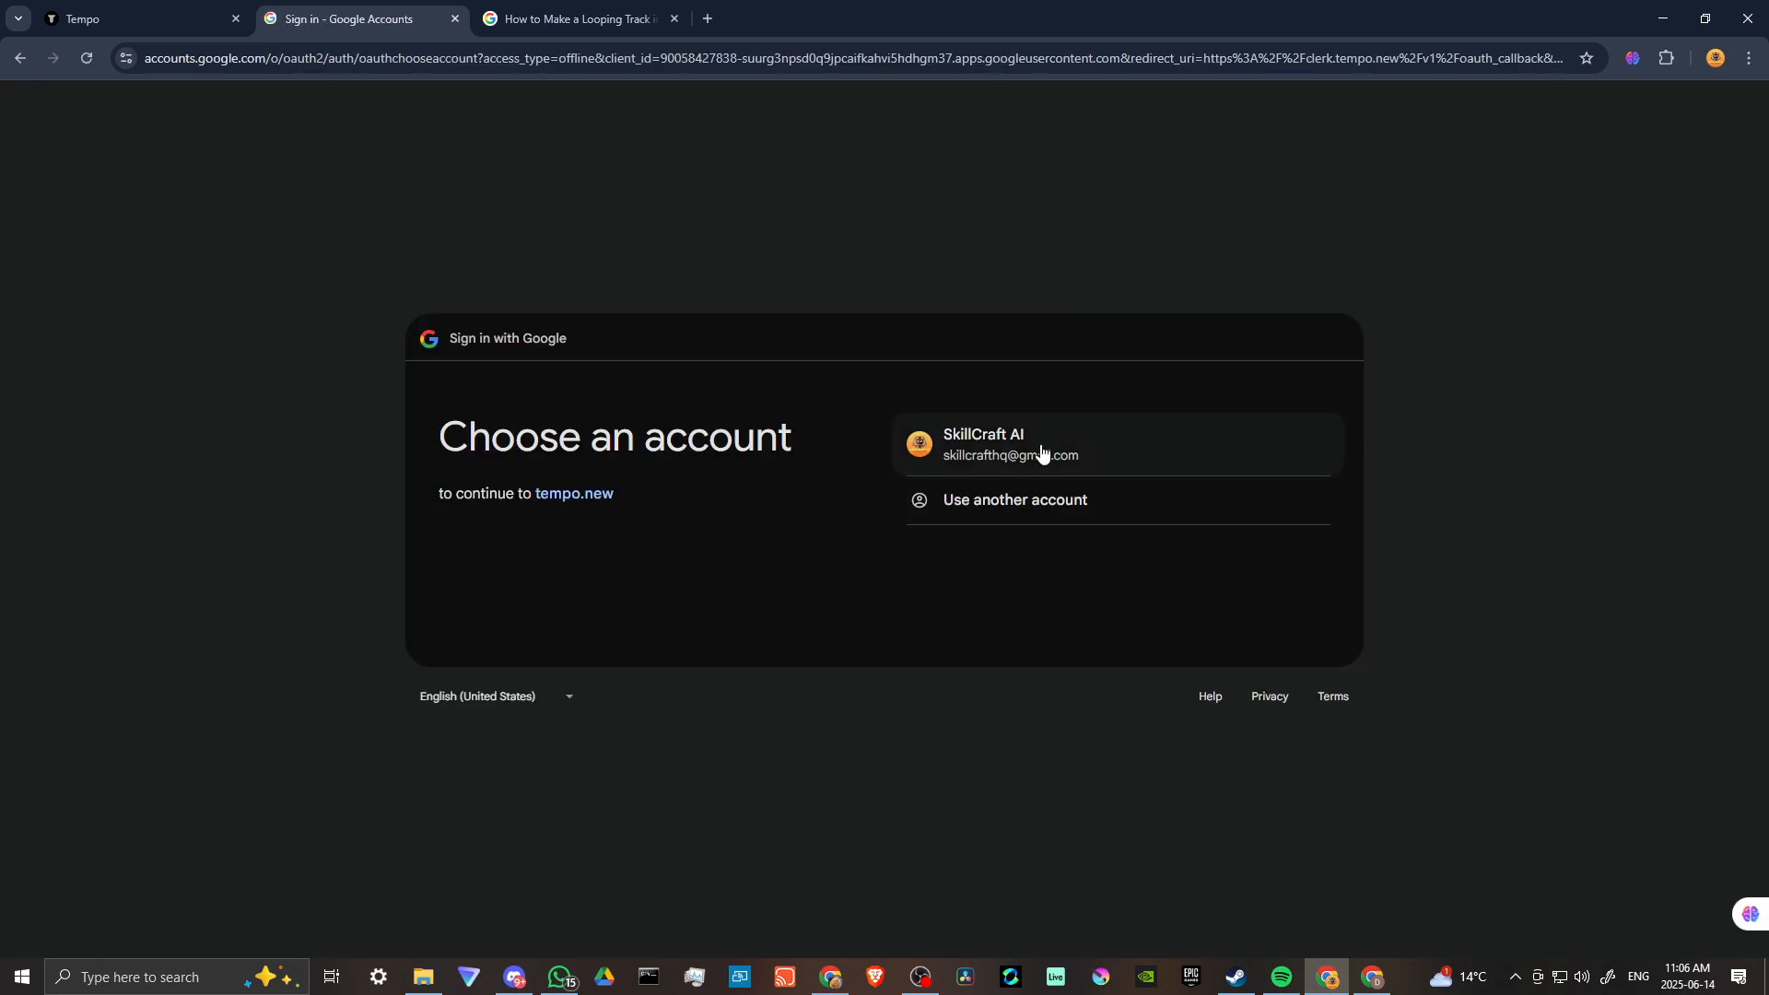
left_click(1041, 444)
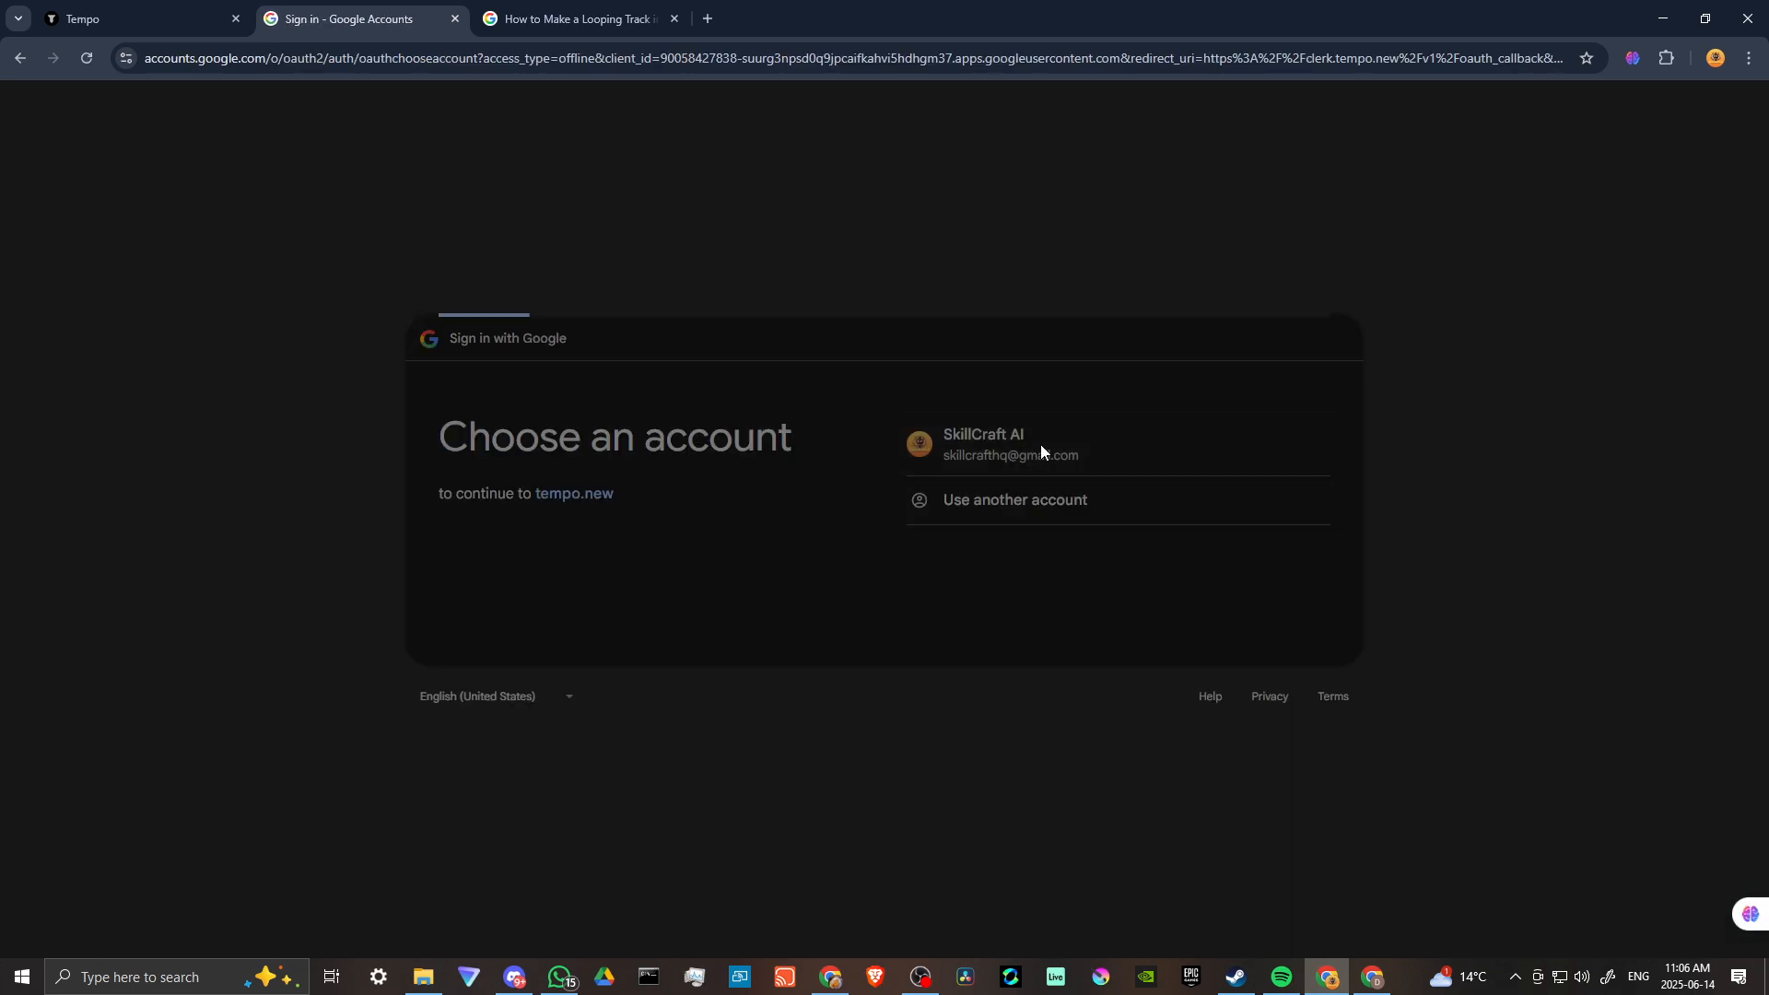
left_click(1227, 607)
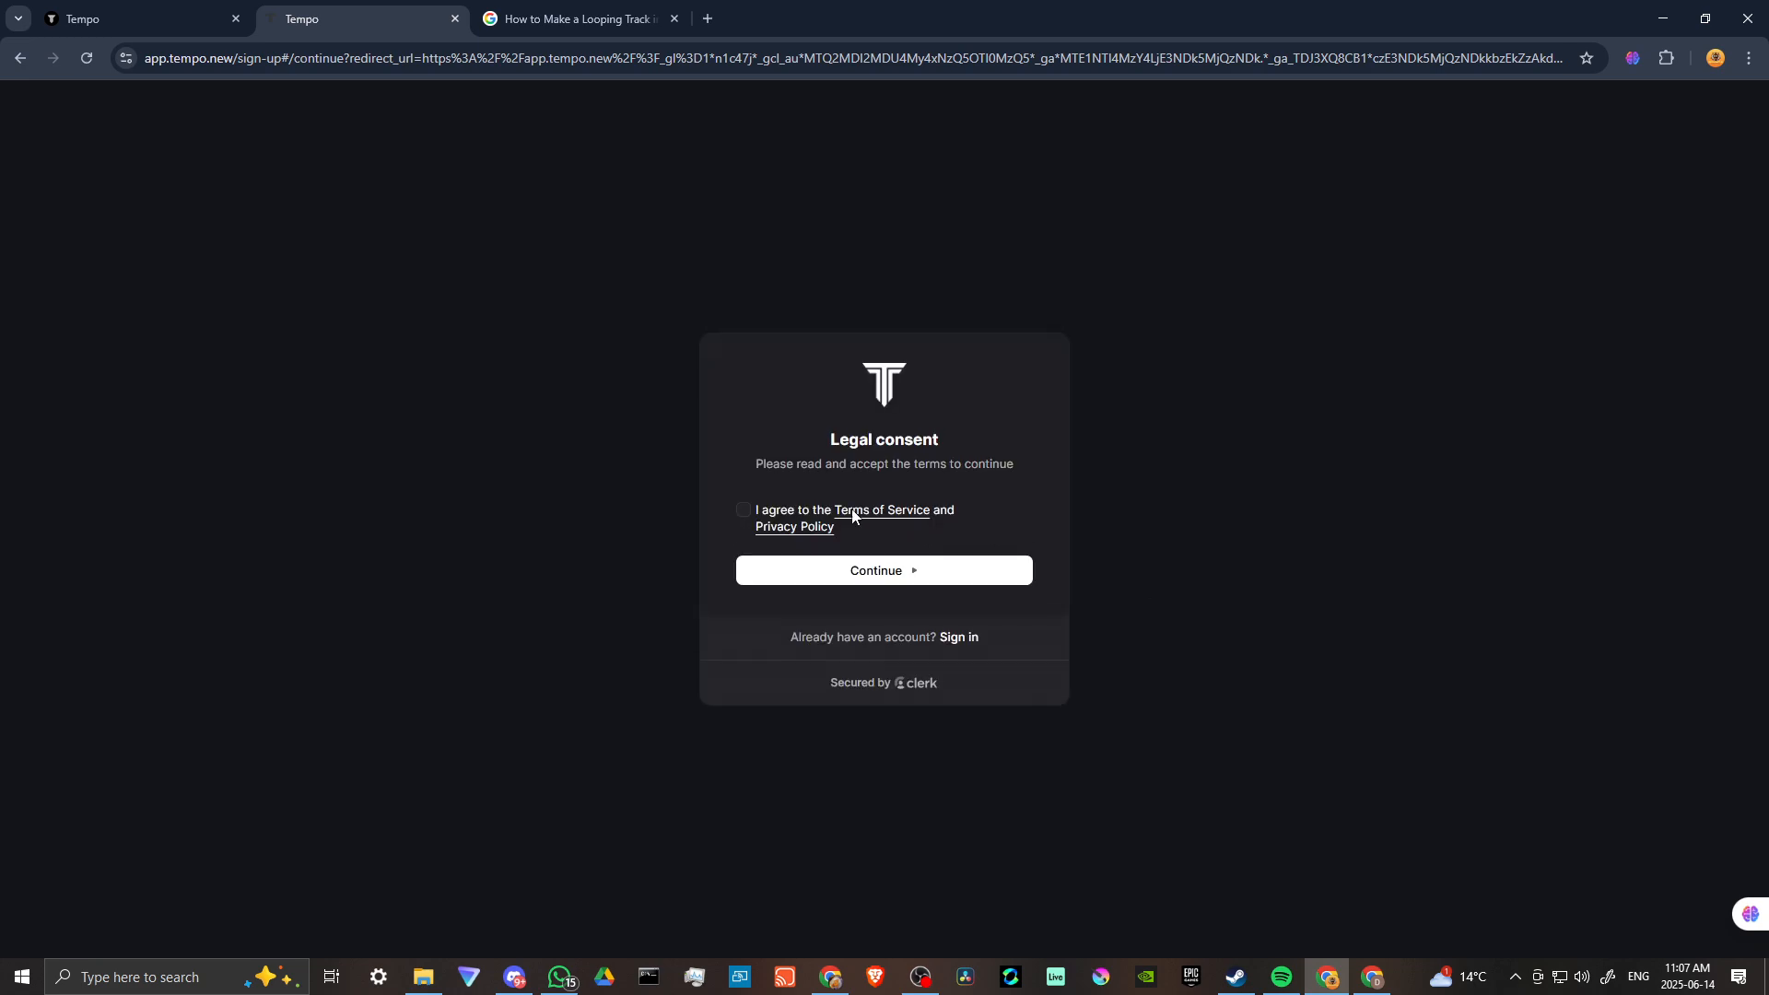
left_click(742, 514)
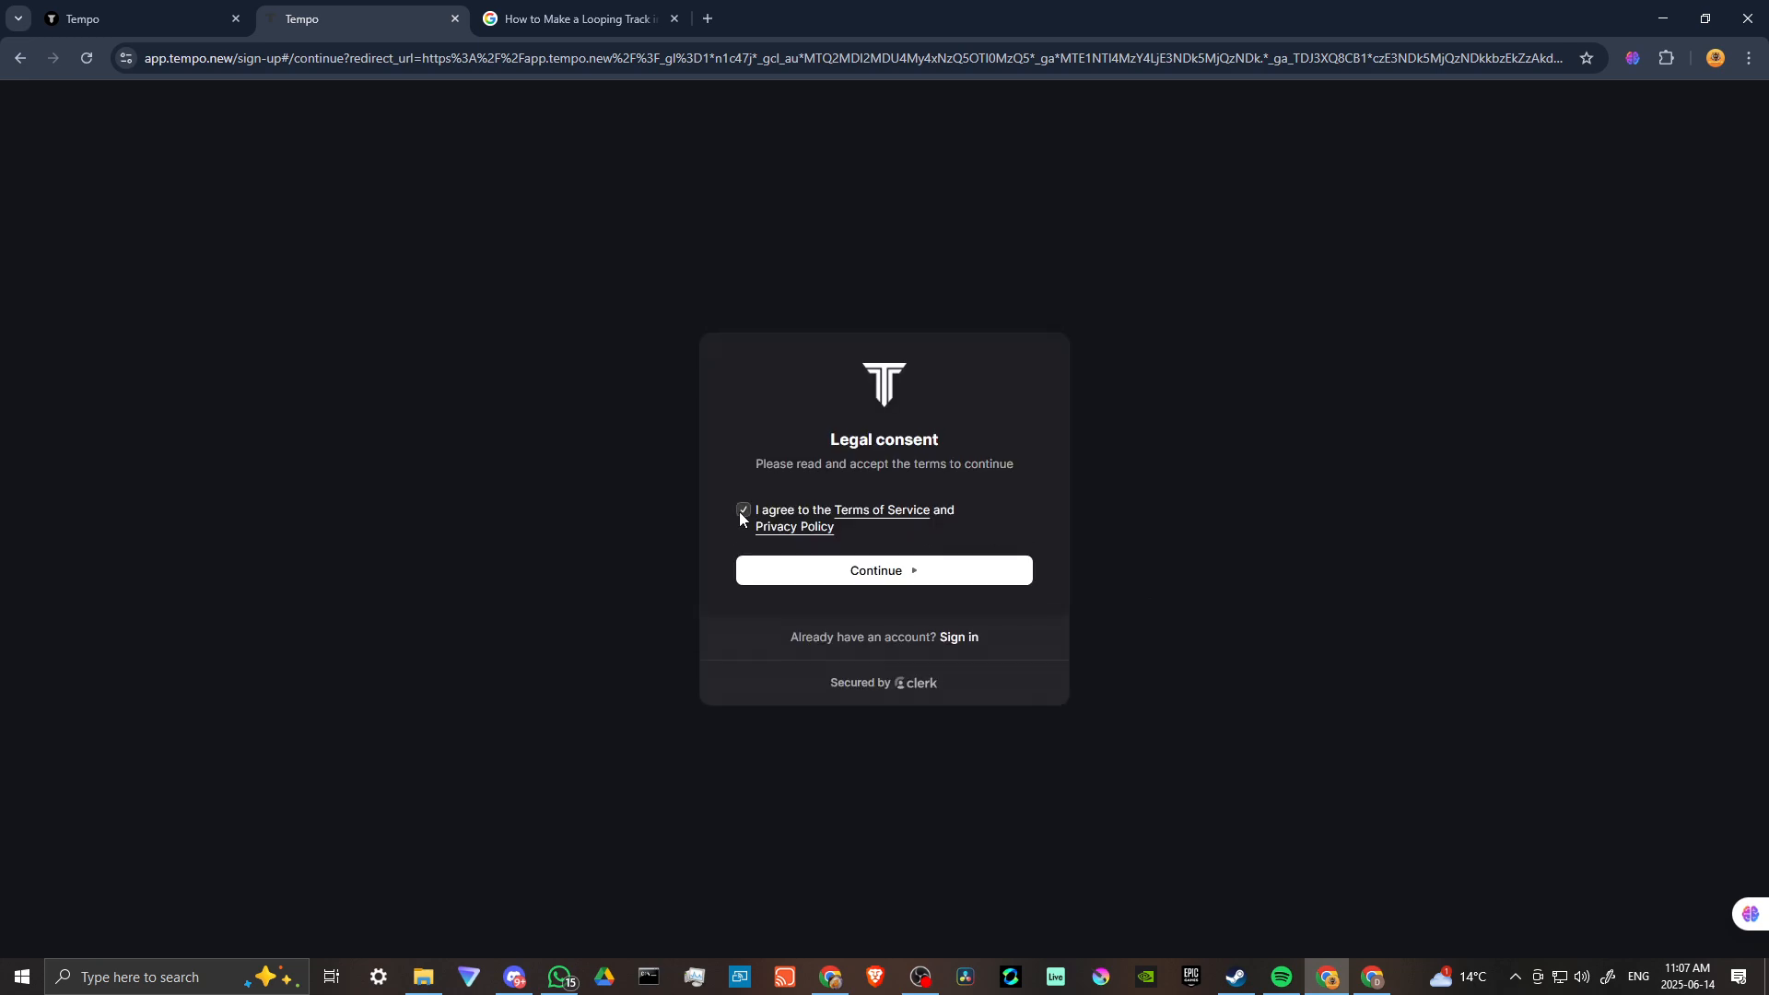
left_click(889, 573)
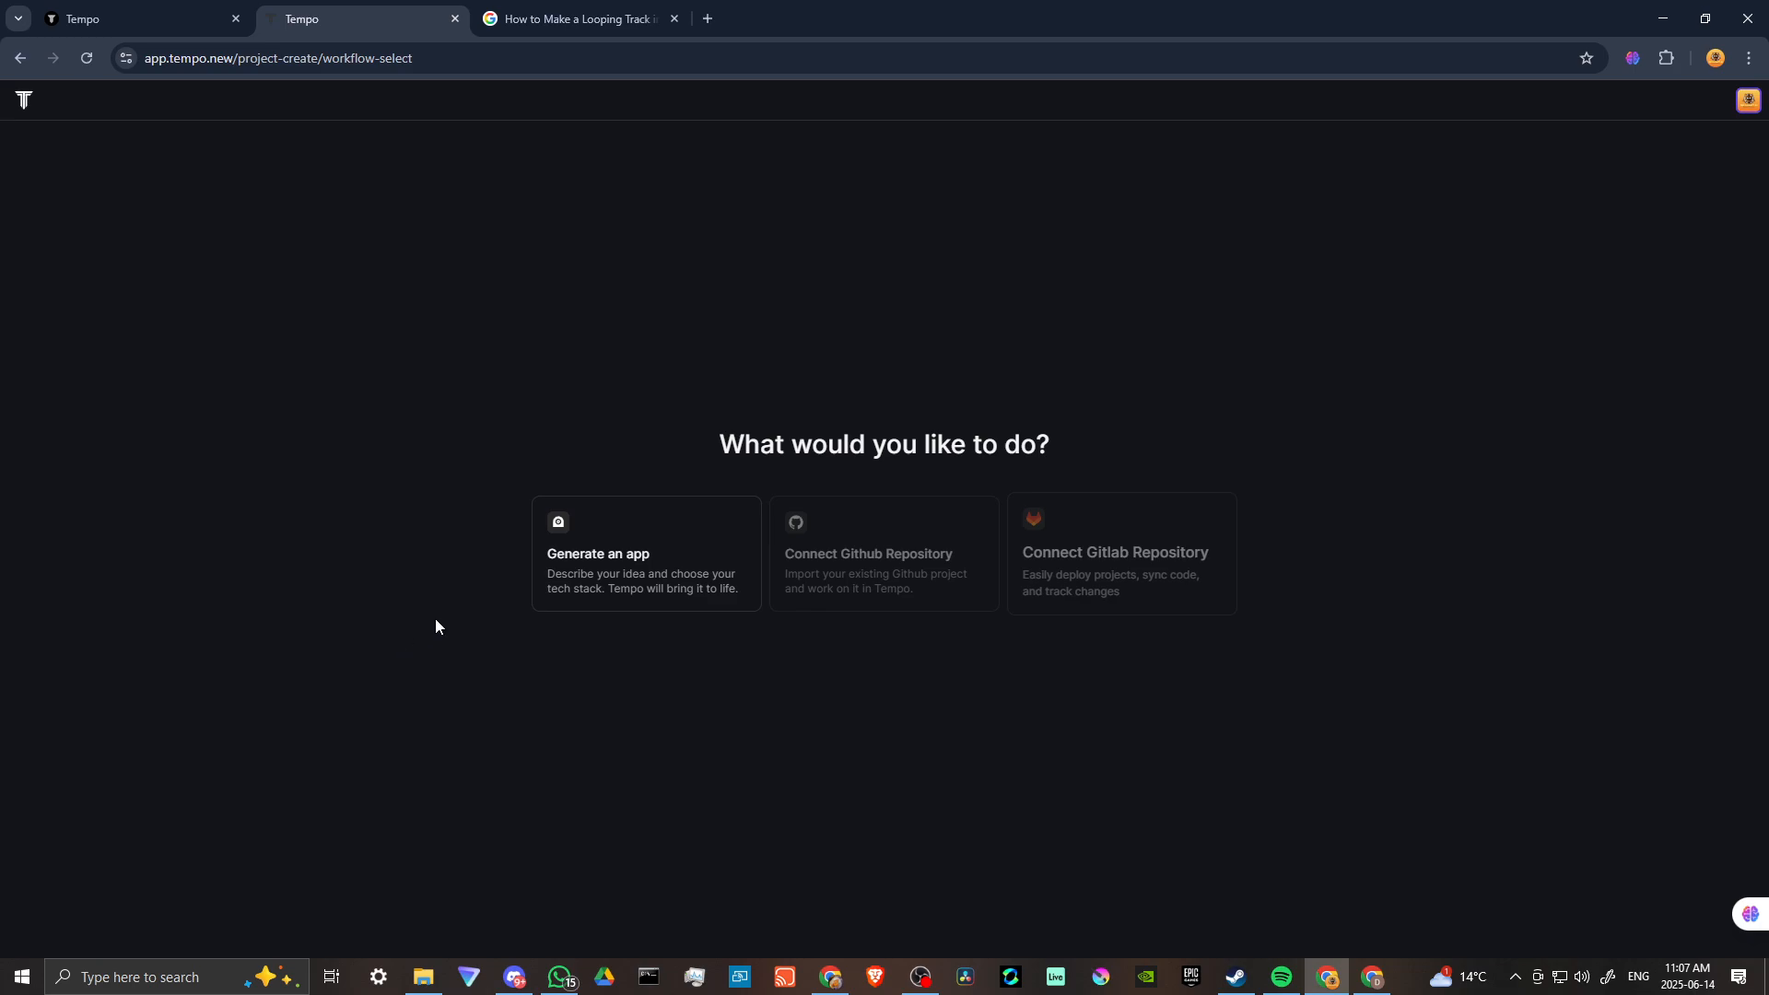
Start generating a new app from the prompt "daily workout recommendations".
left_click(654, 570)
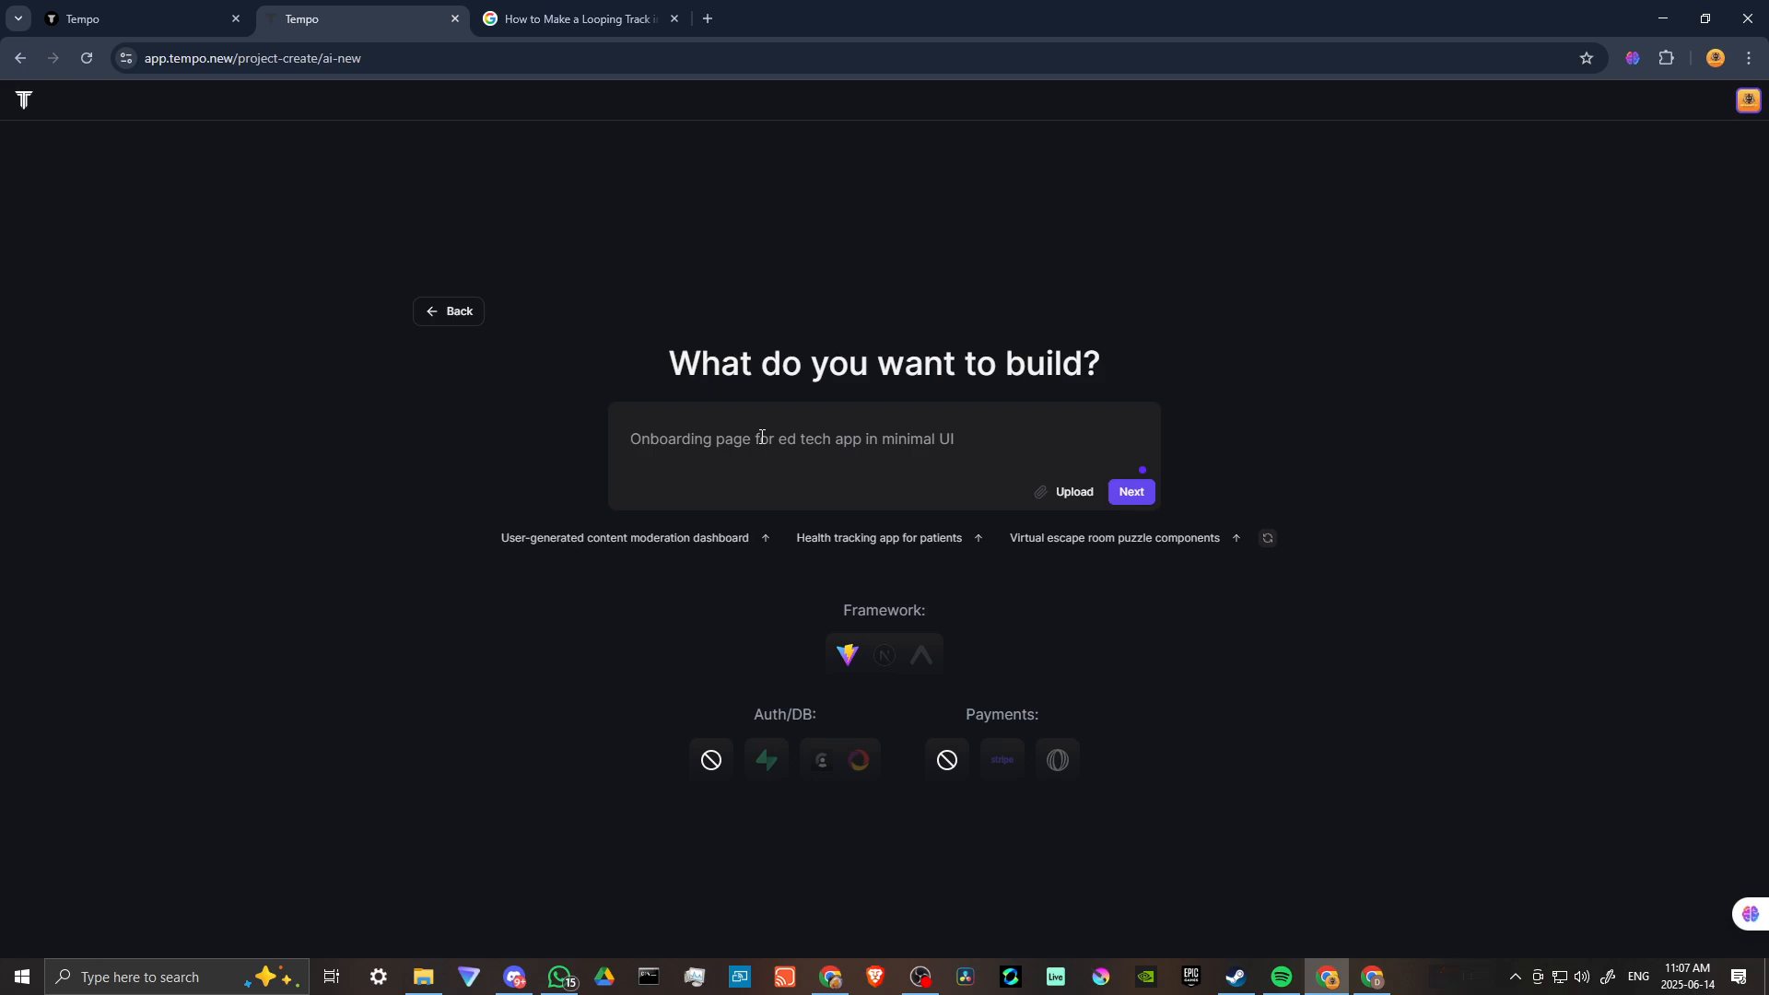
type("d")
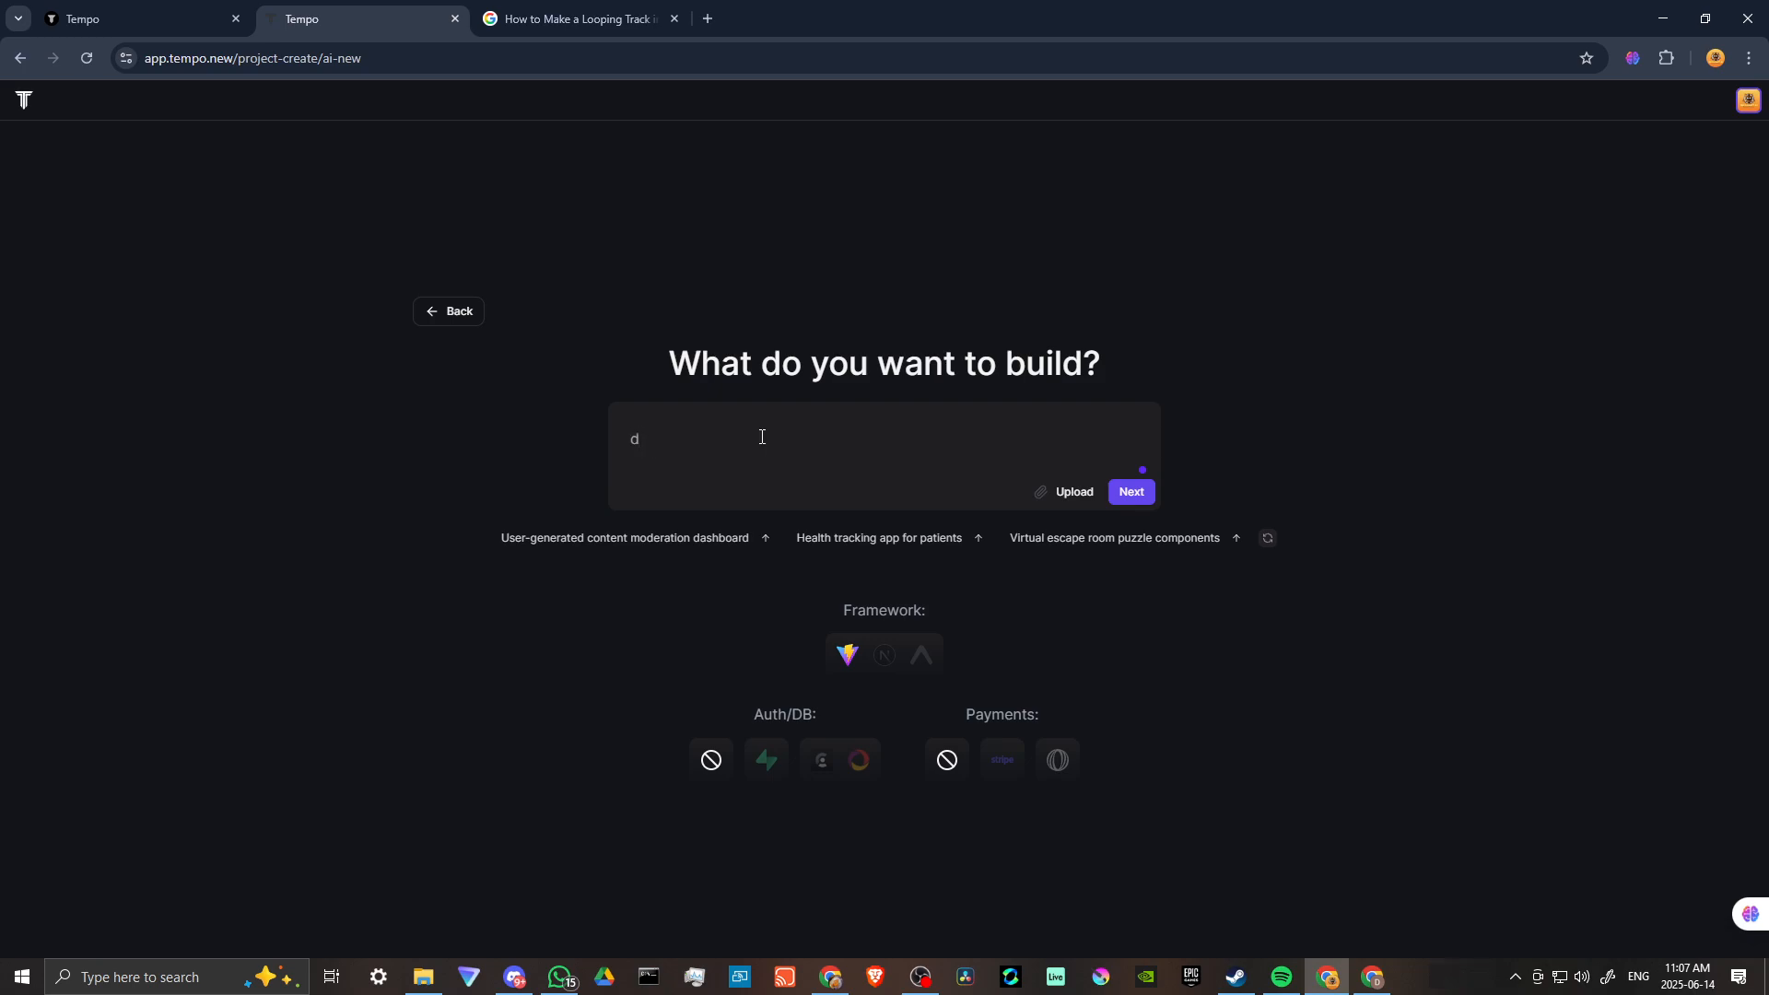
type("aily workout recommendations")
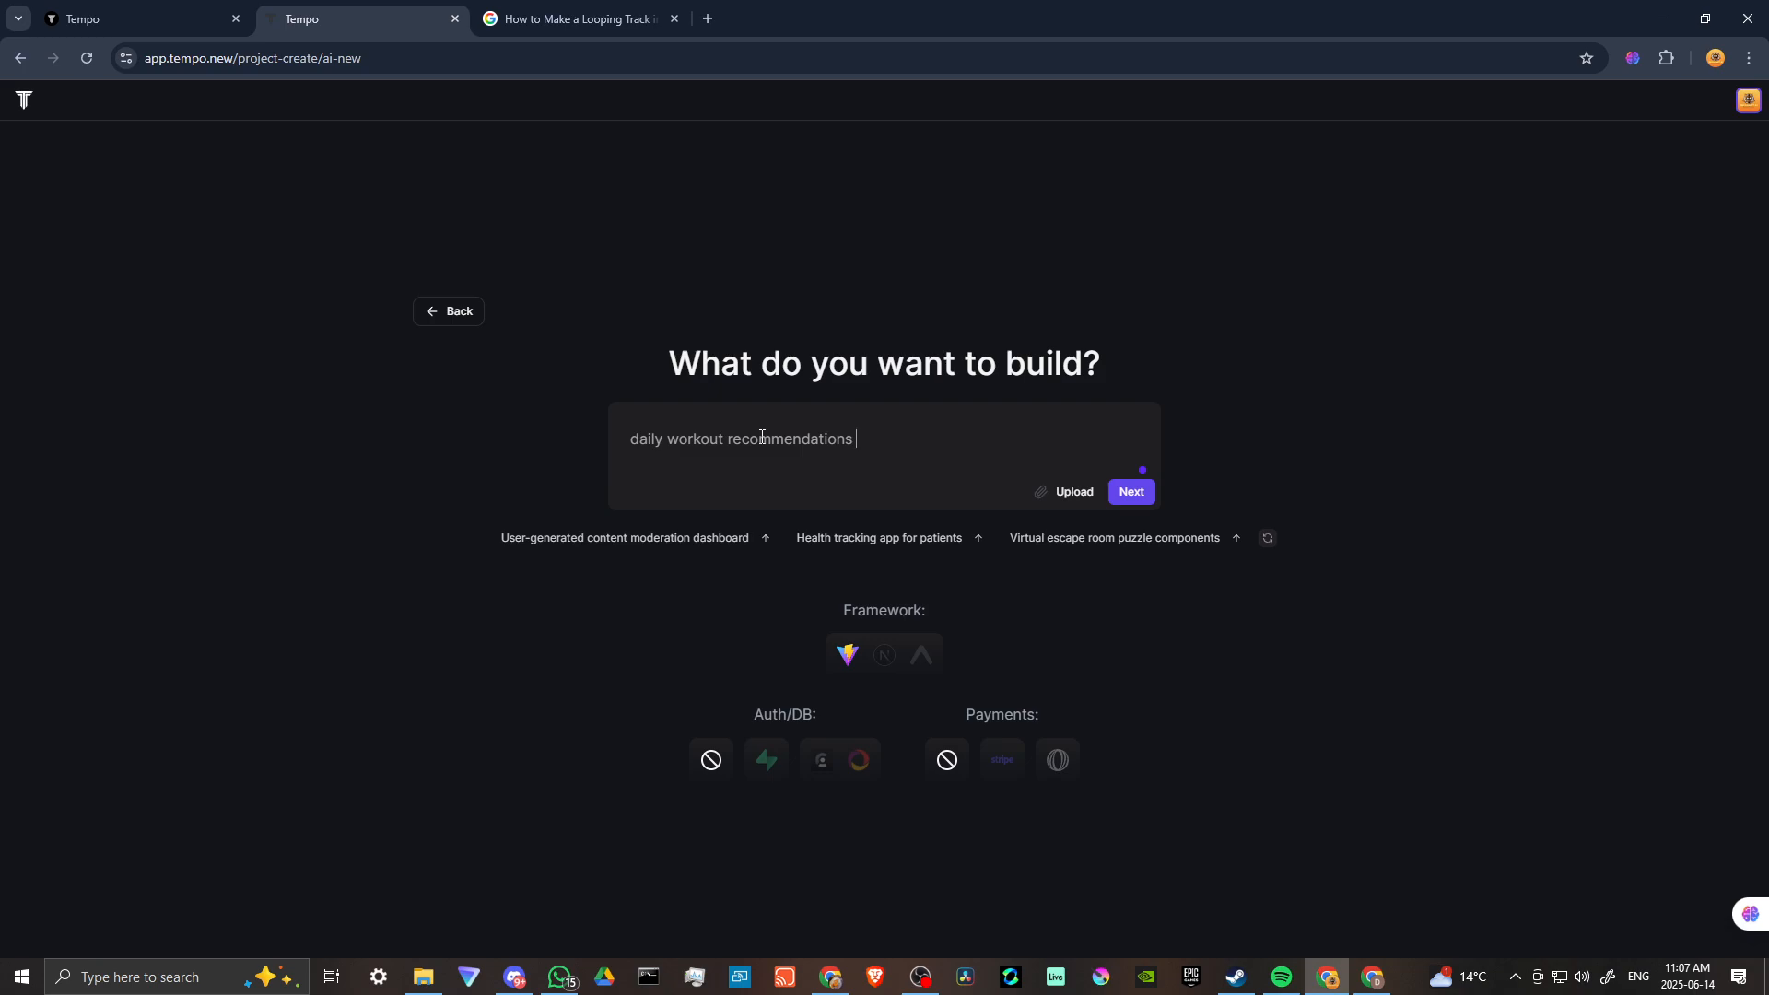
type("without")
key("BackSpace")
key("BackSpace")
key("BackSpace")
key("BackSpace")
key("BackSpace")
left_click(1140, 497)
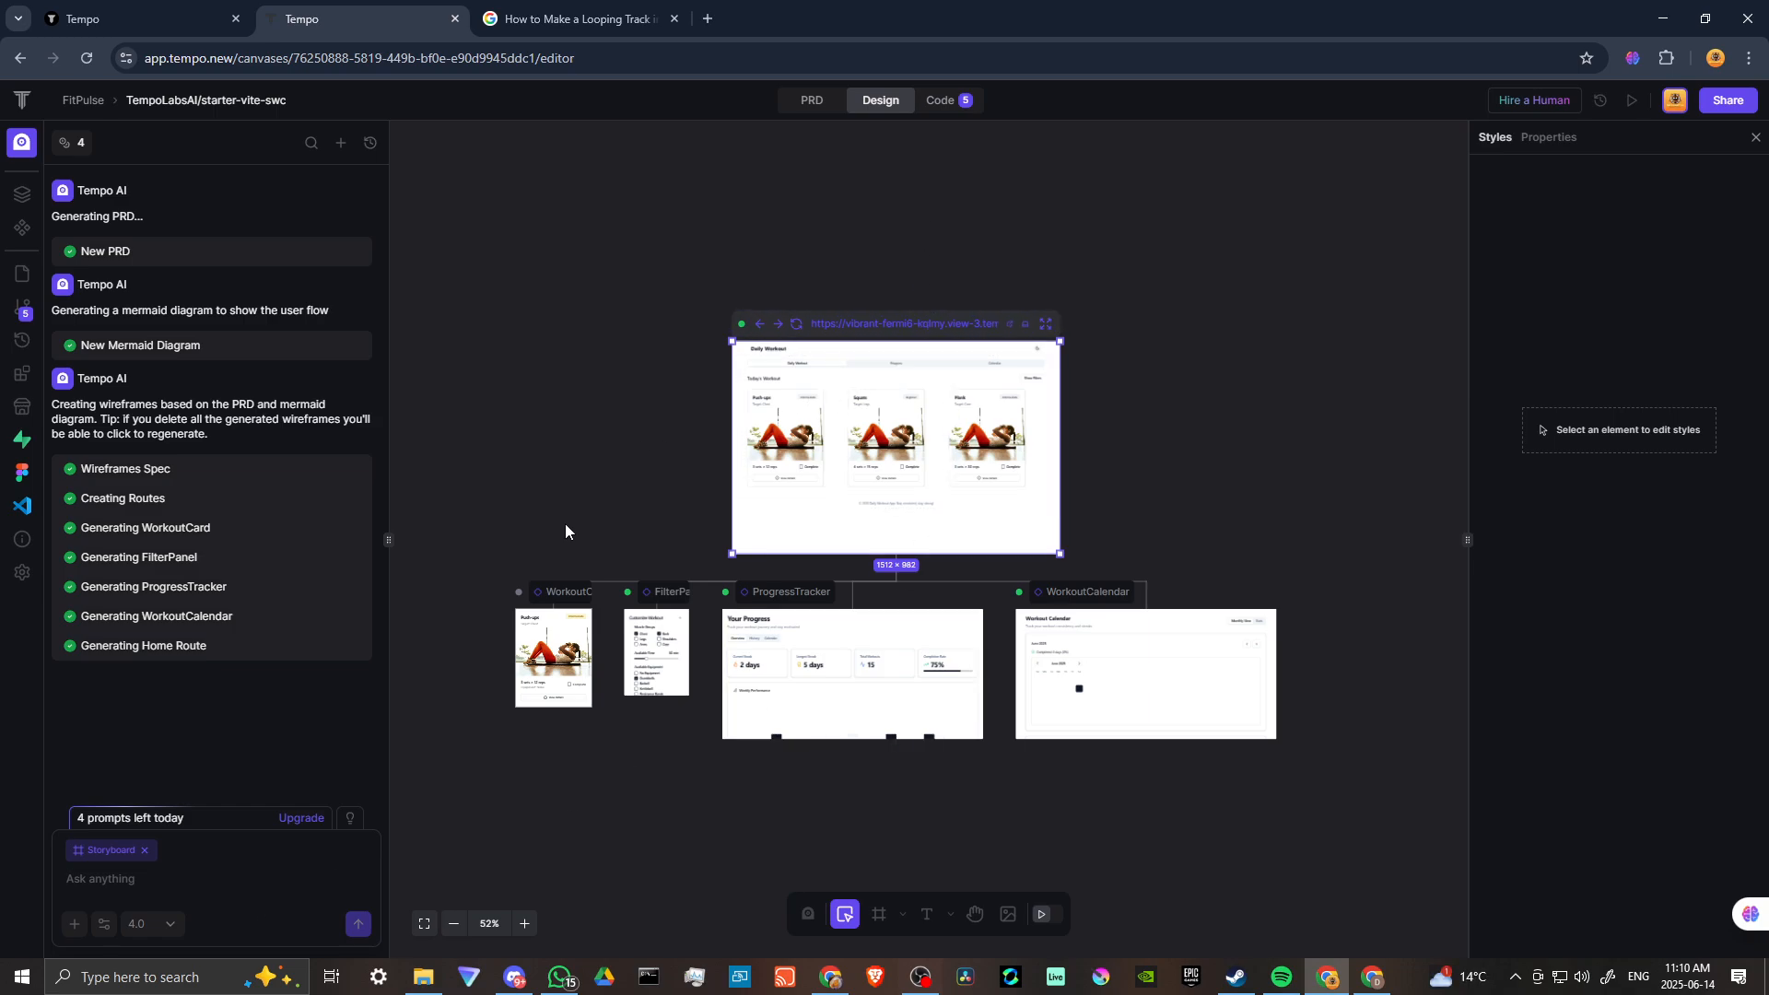
Enter preview mode and view the generated Daily Workout page up close.
left_click(1051, 916)
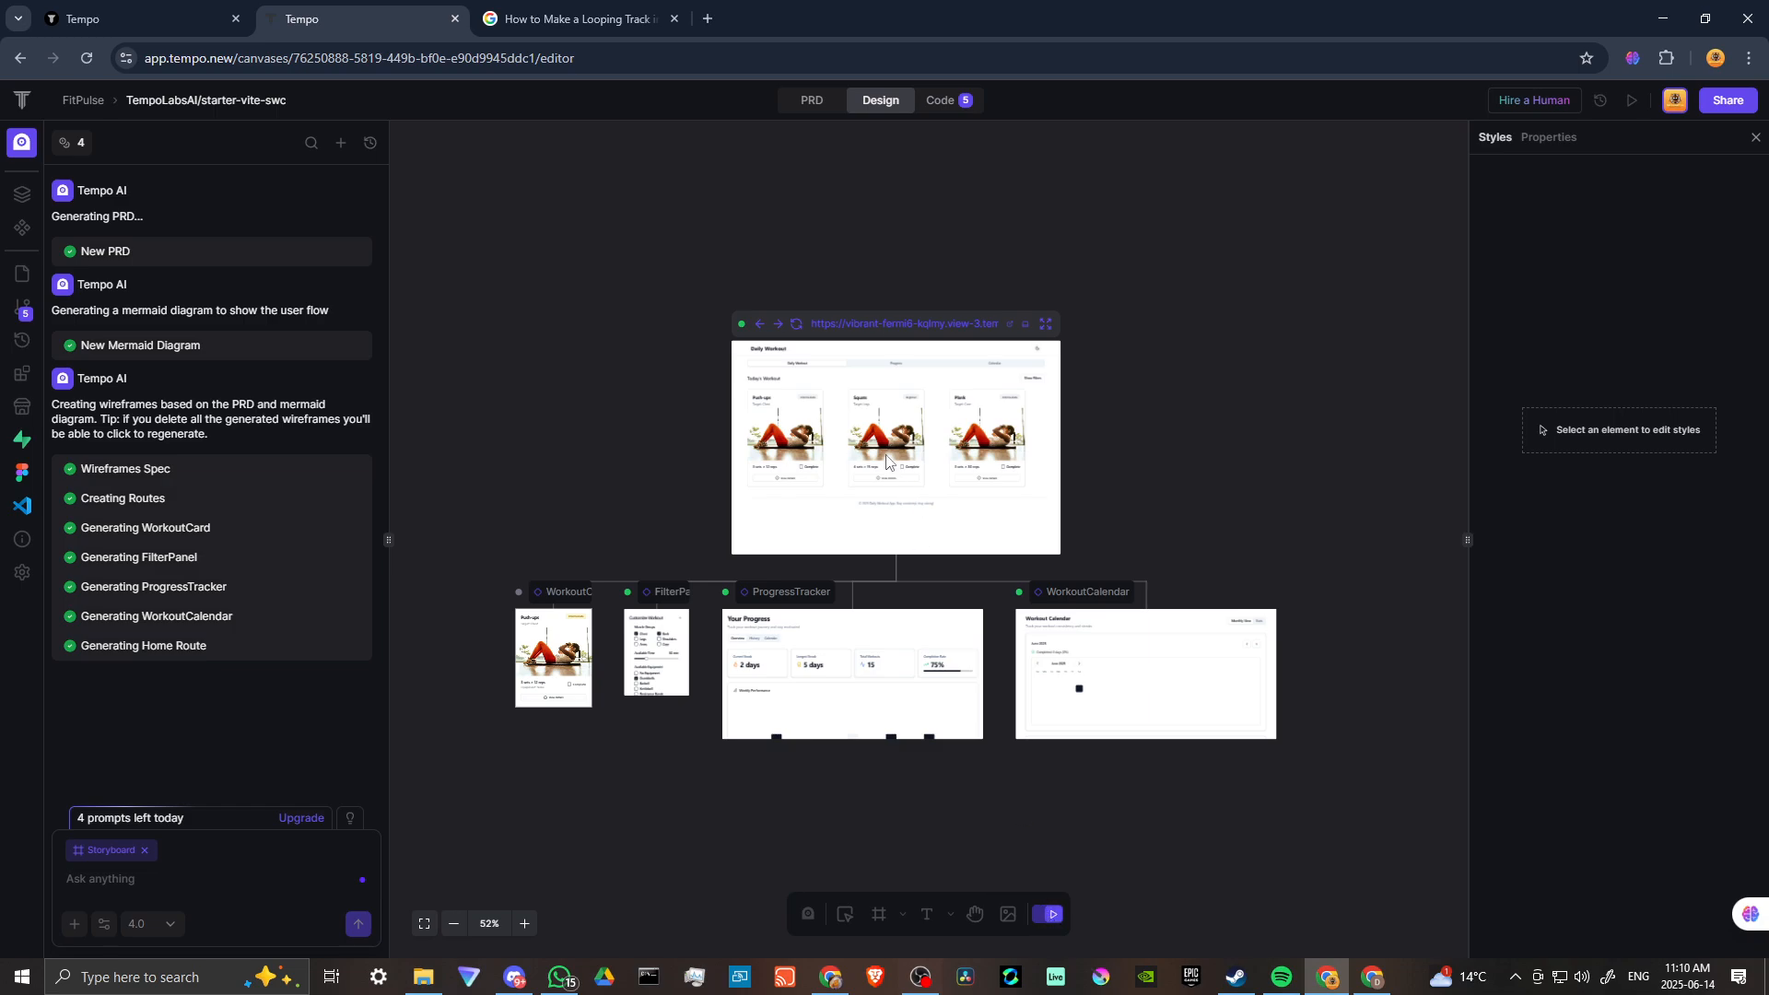
left_click(1048, 920)
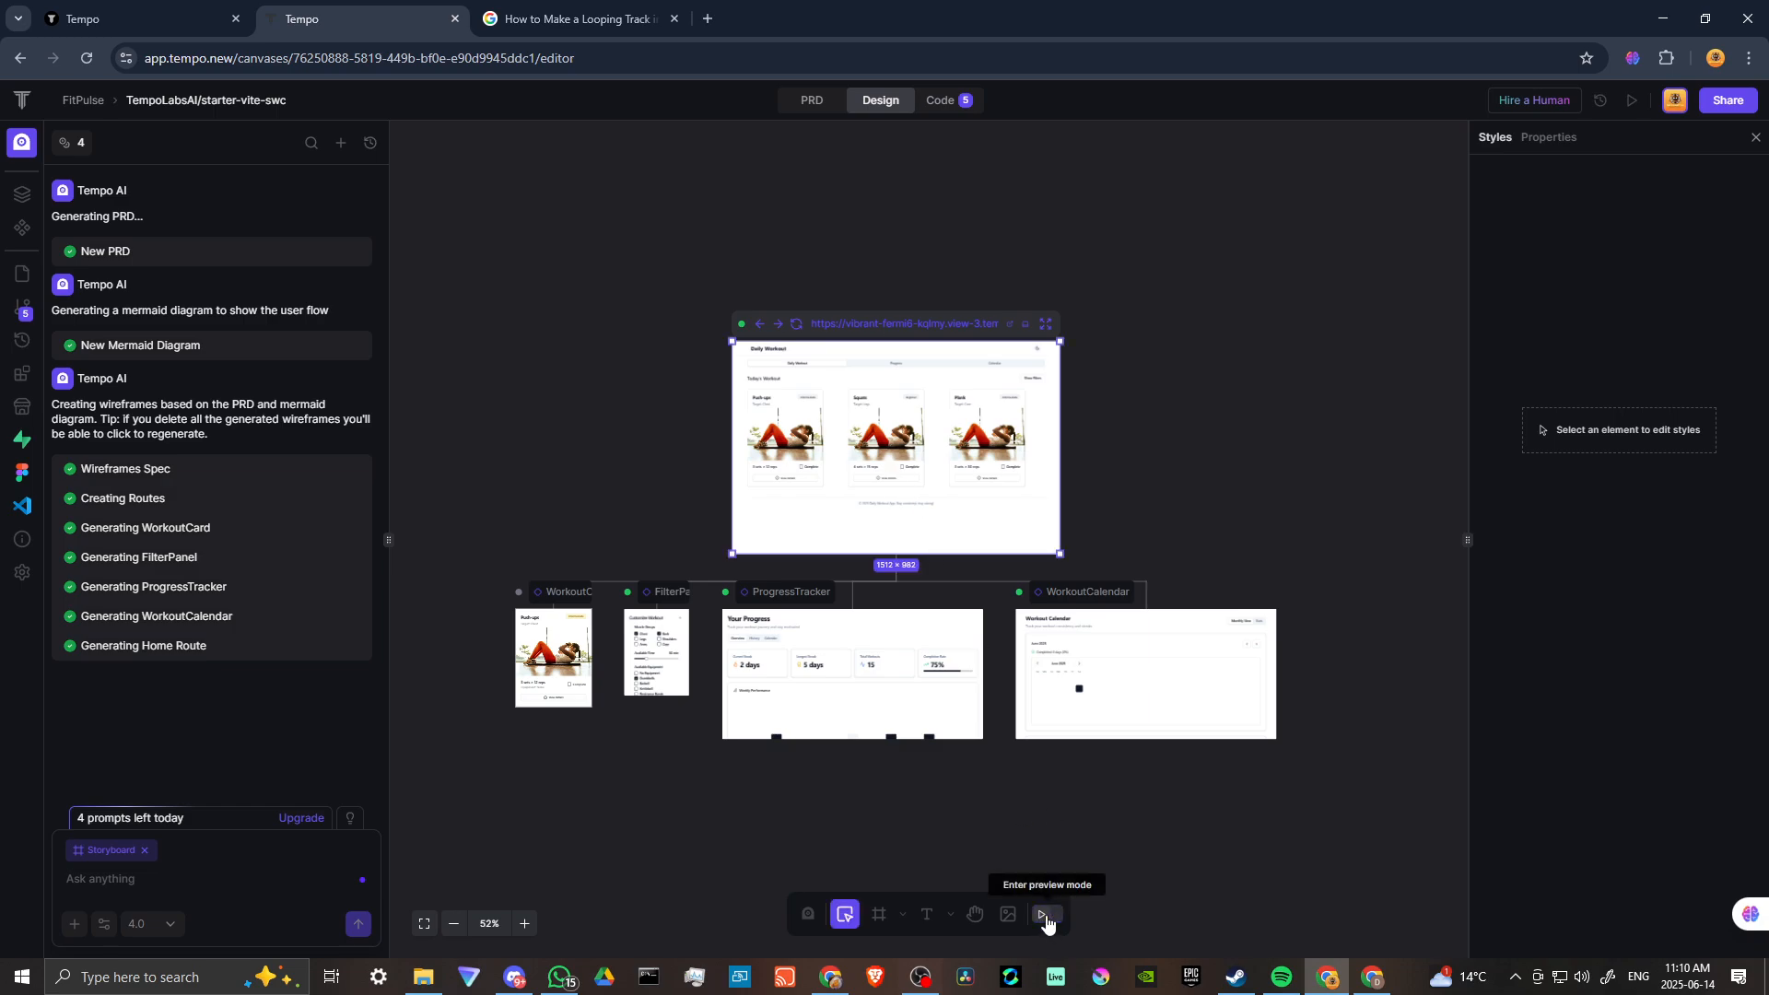
left_click(1048, 920)
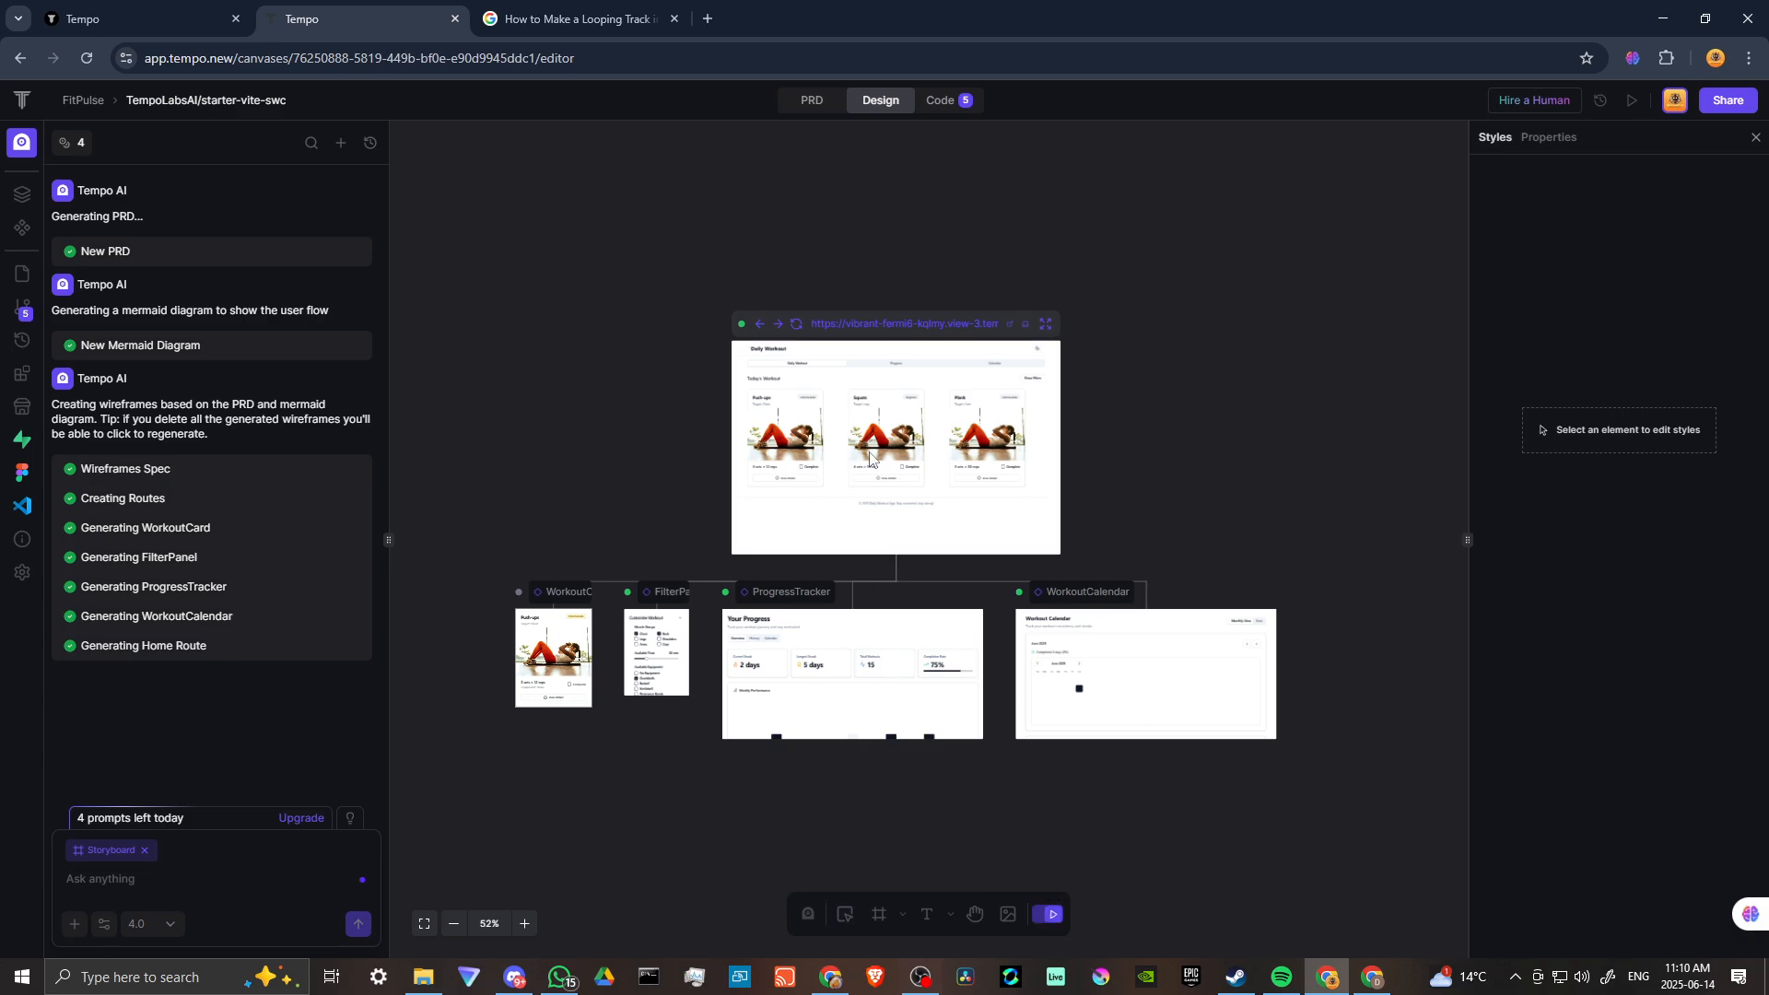
left_click(1046, 324)
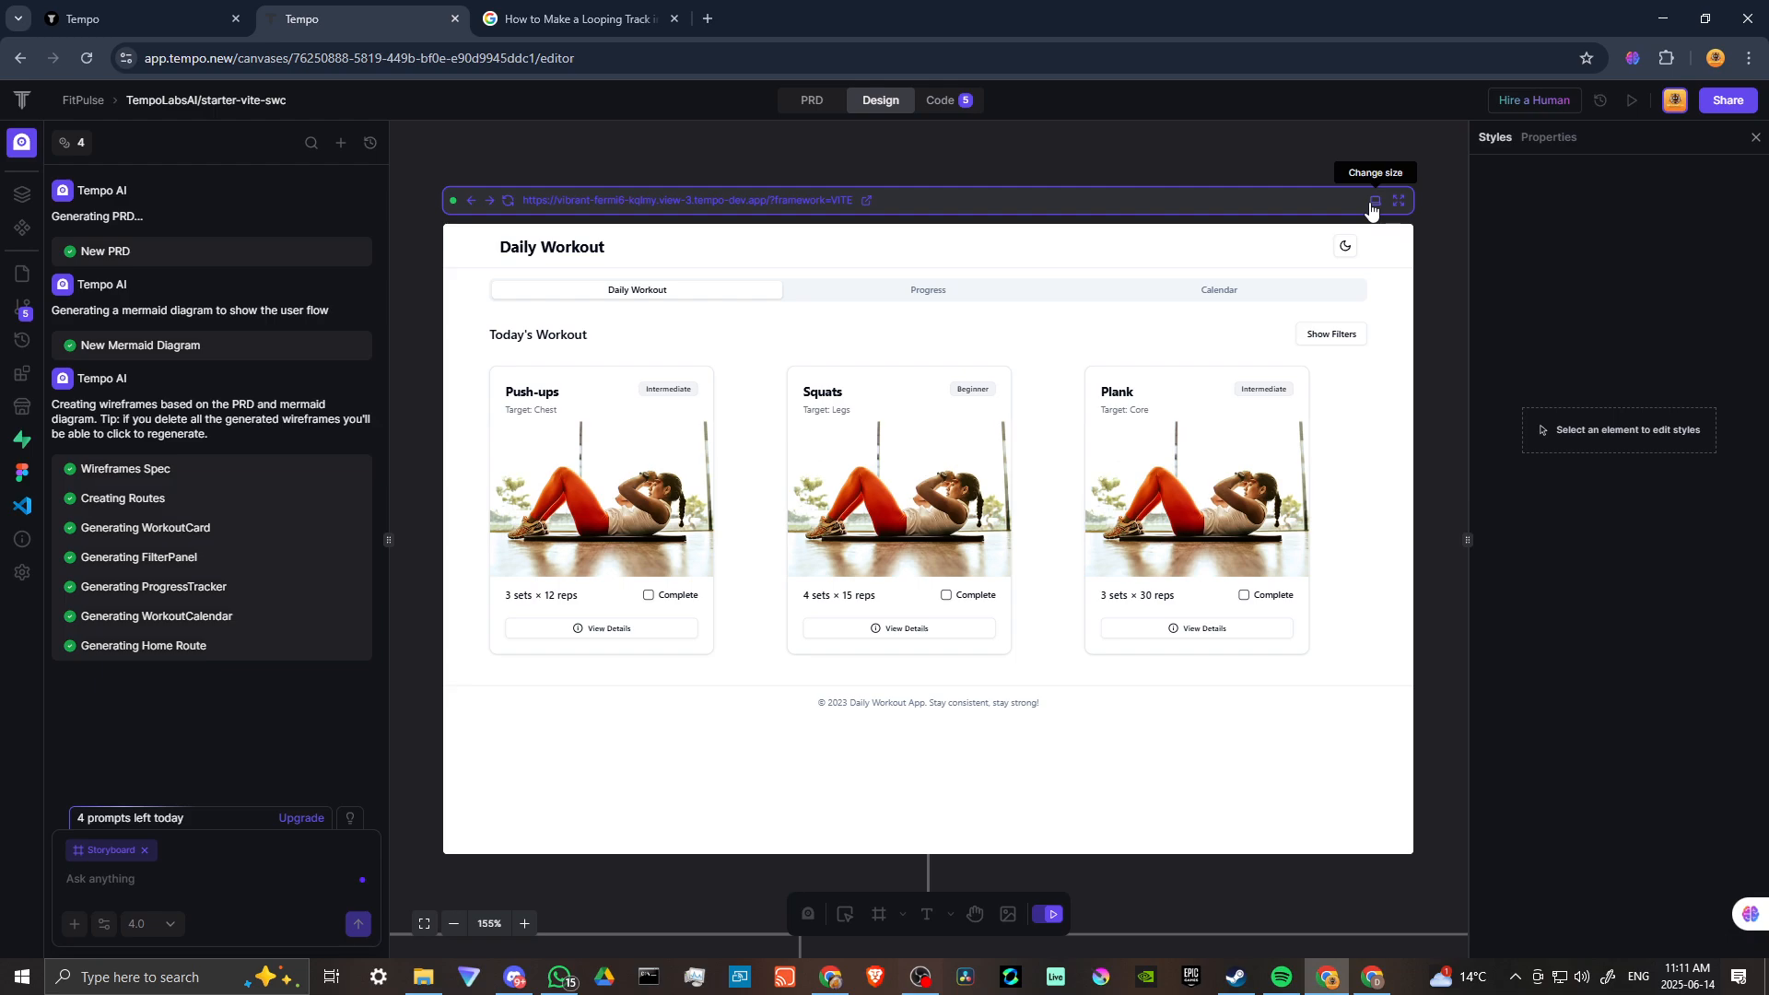
left_click(427, 929)
scroll(577, 500, "down", 4)
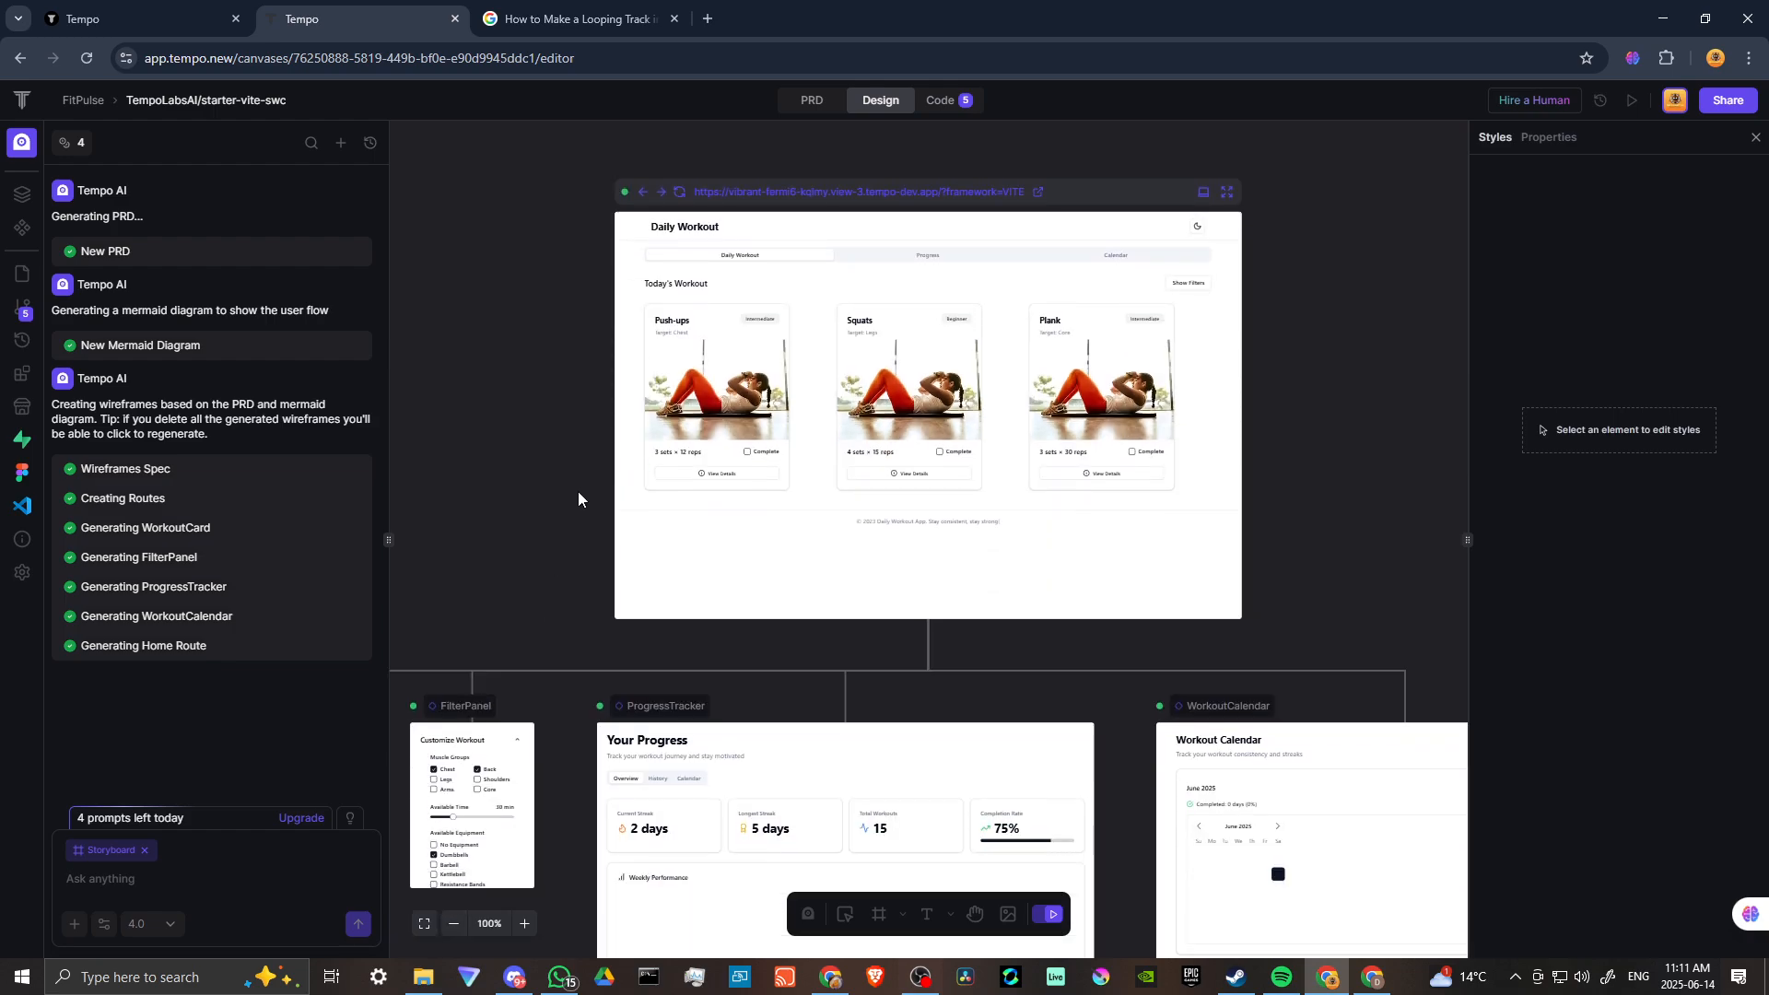
scroll(579, 498, "down", 1)
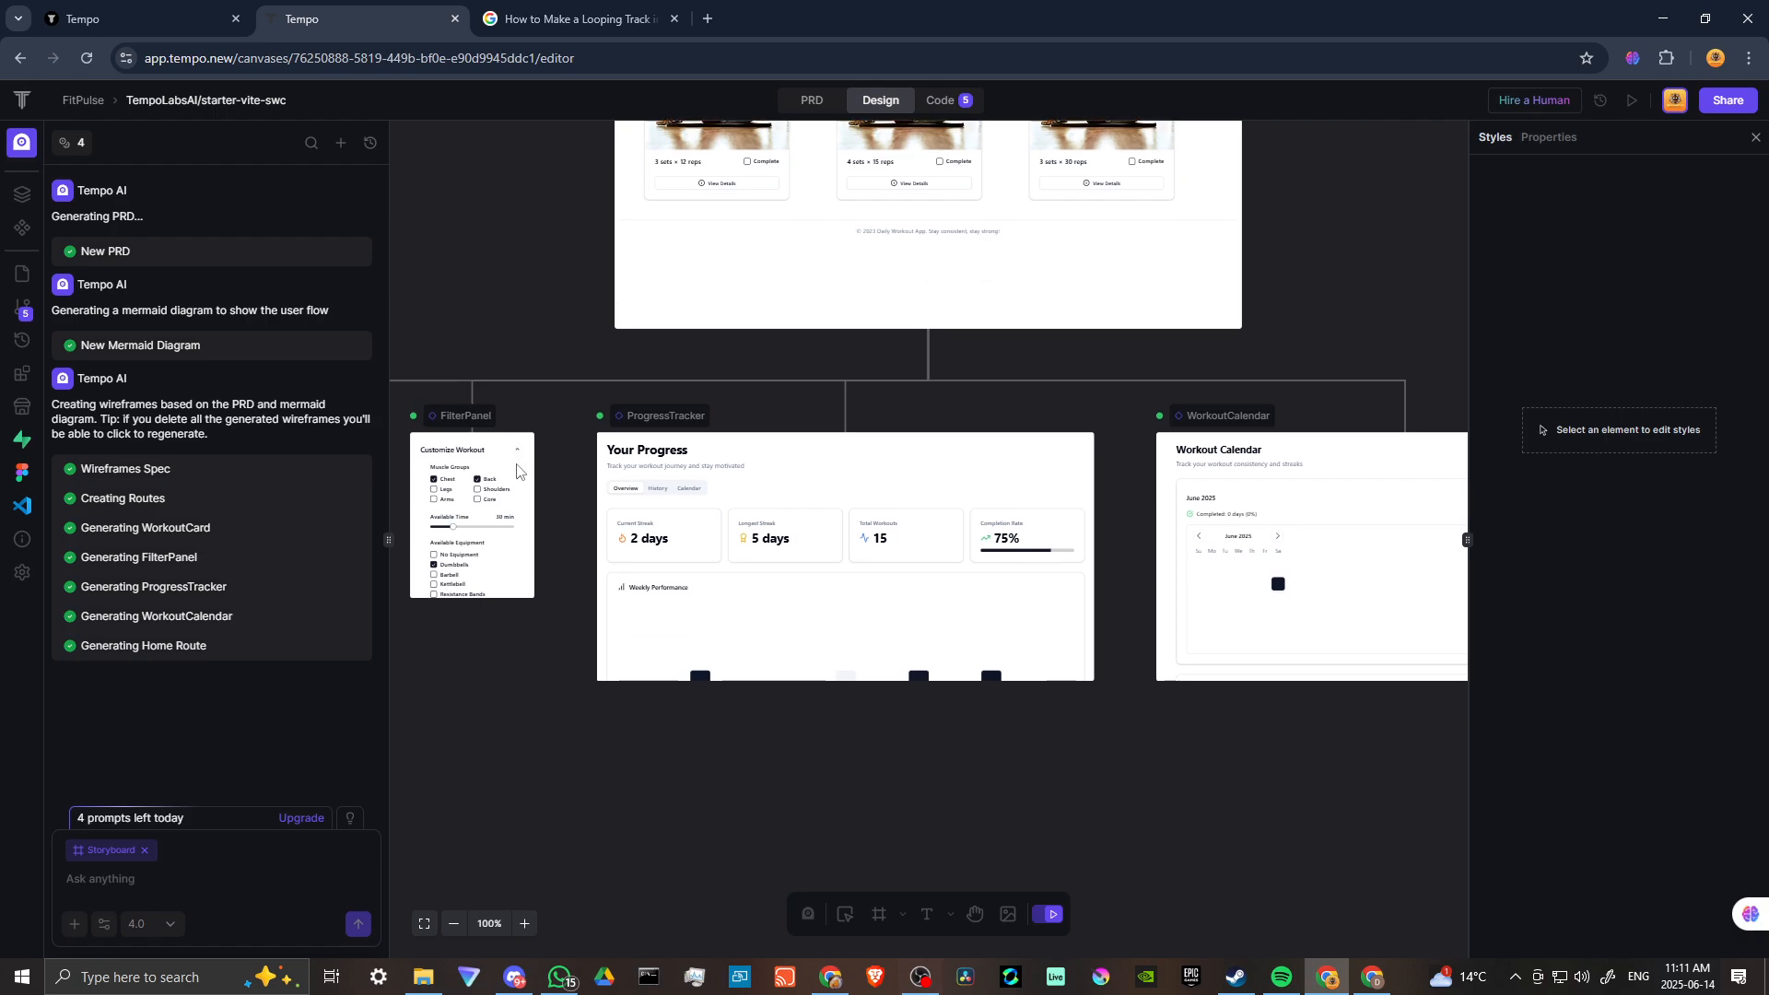
Leave preview mode and inspect the FilterPanel component at a closer zoom.
left_click(1053, 917)
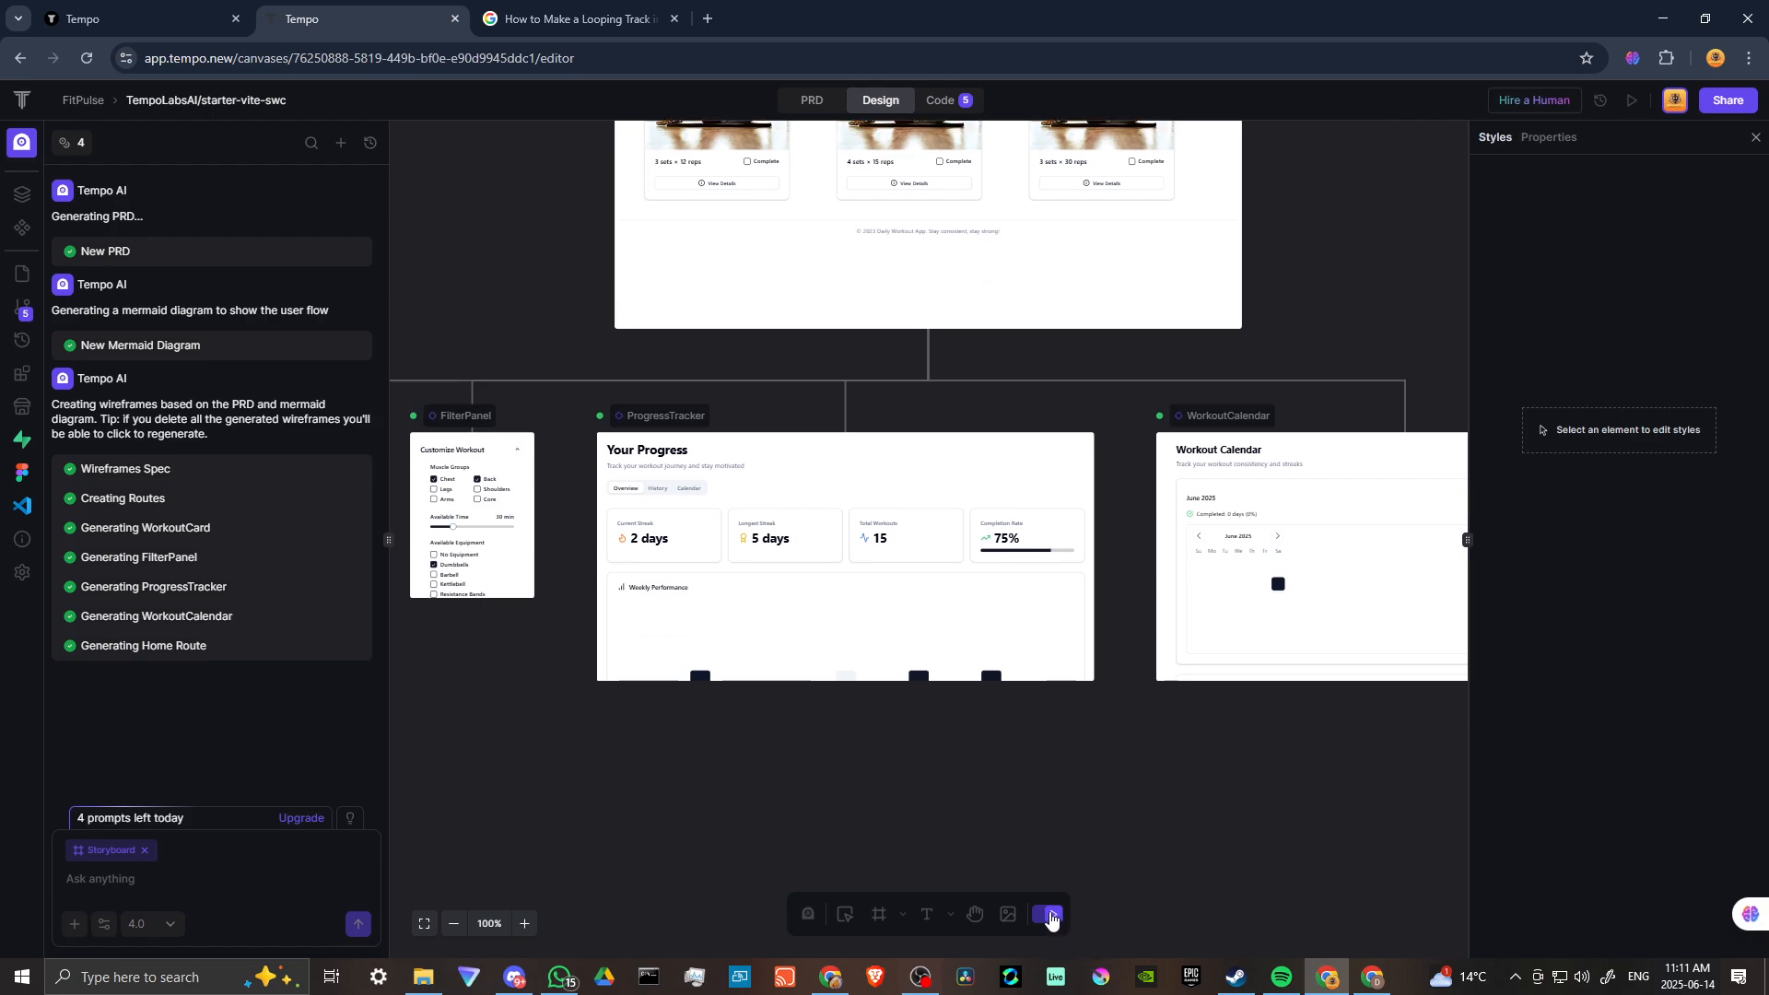
left_click(521, 478)
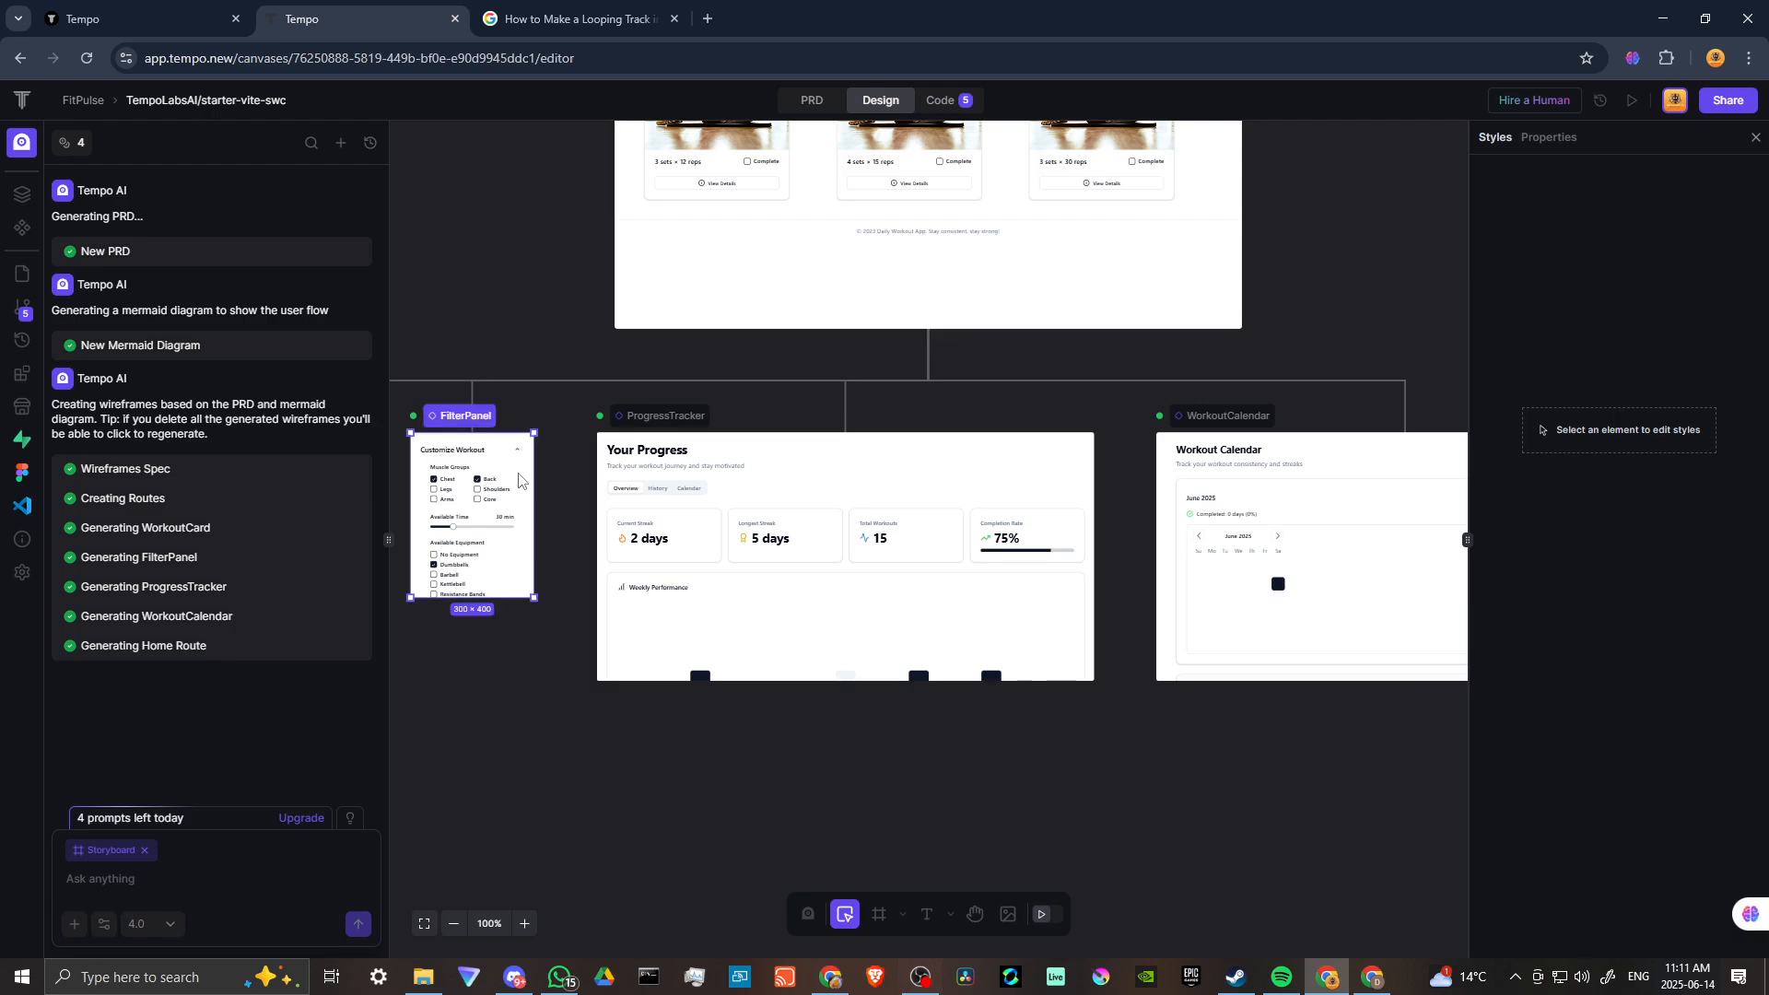
left_click(524, 924)
left_click(585, 691)
scroll(592, 691, "down", 2)
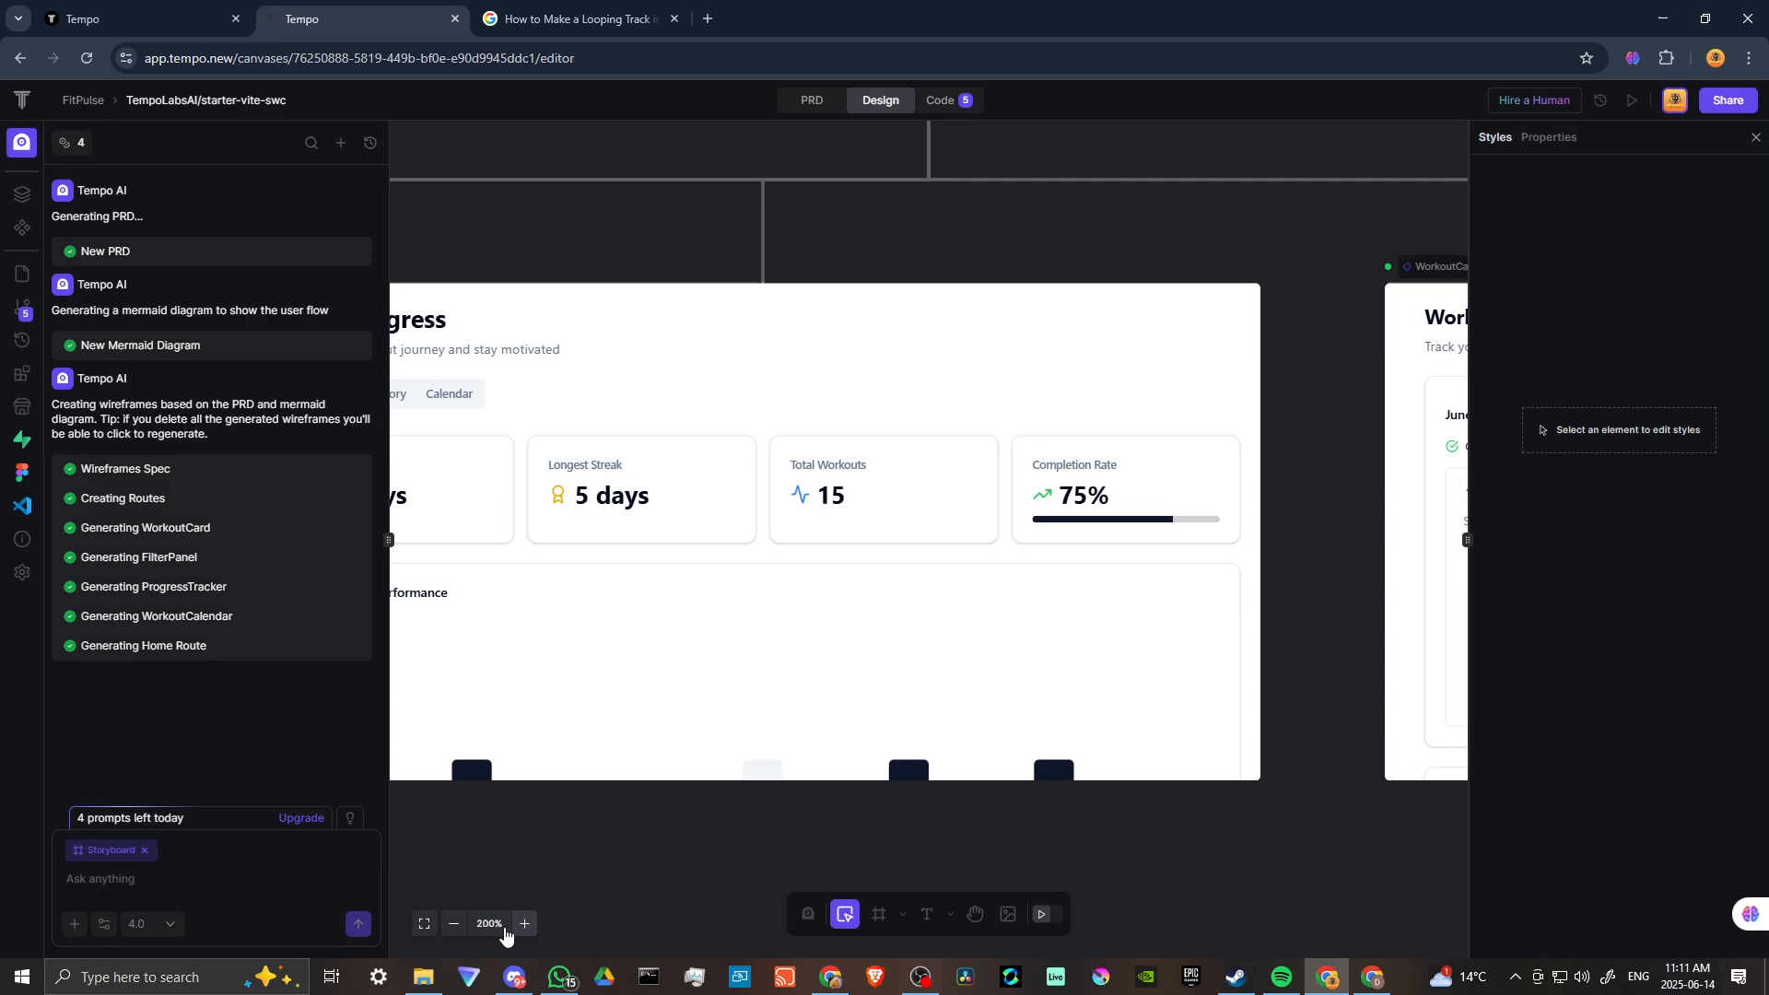
left_click(453, 923)
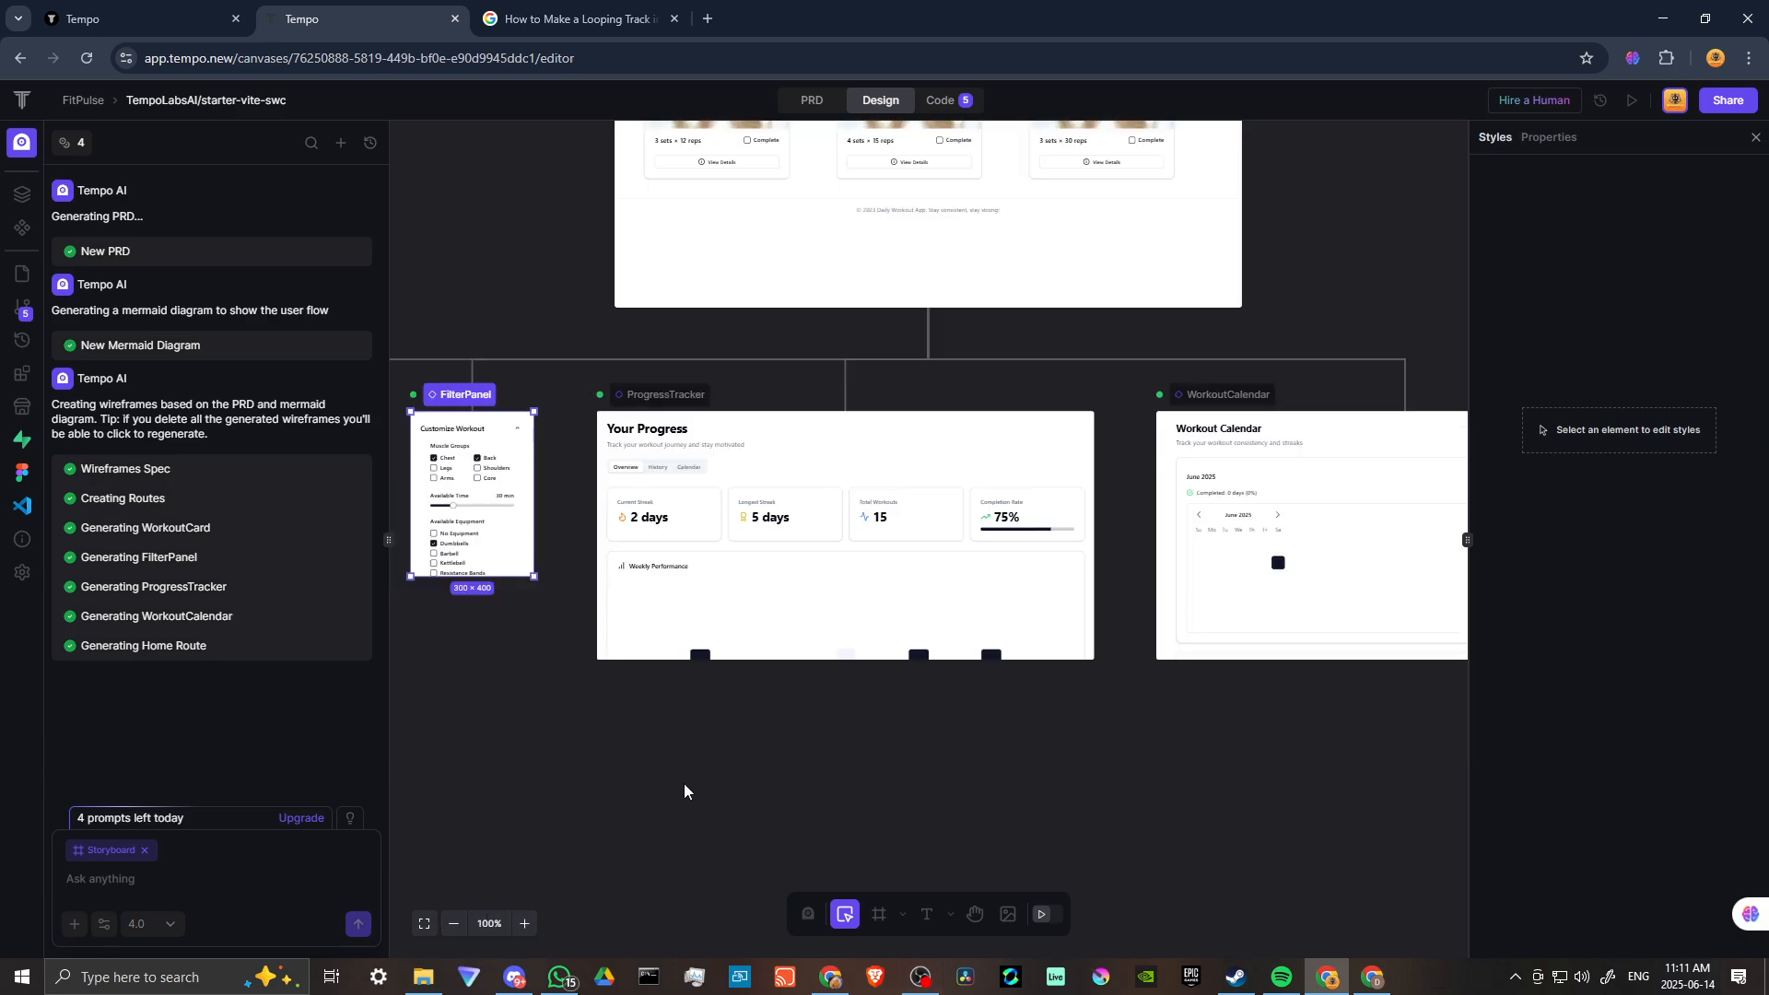
Select the ProgressTracker component and review the PRD and its generated code before returning to the design.
left_click(833, 613)
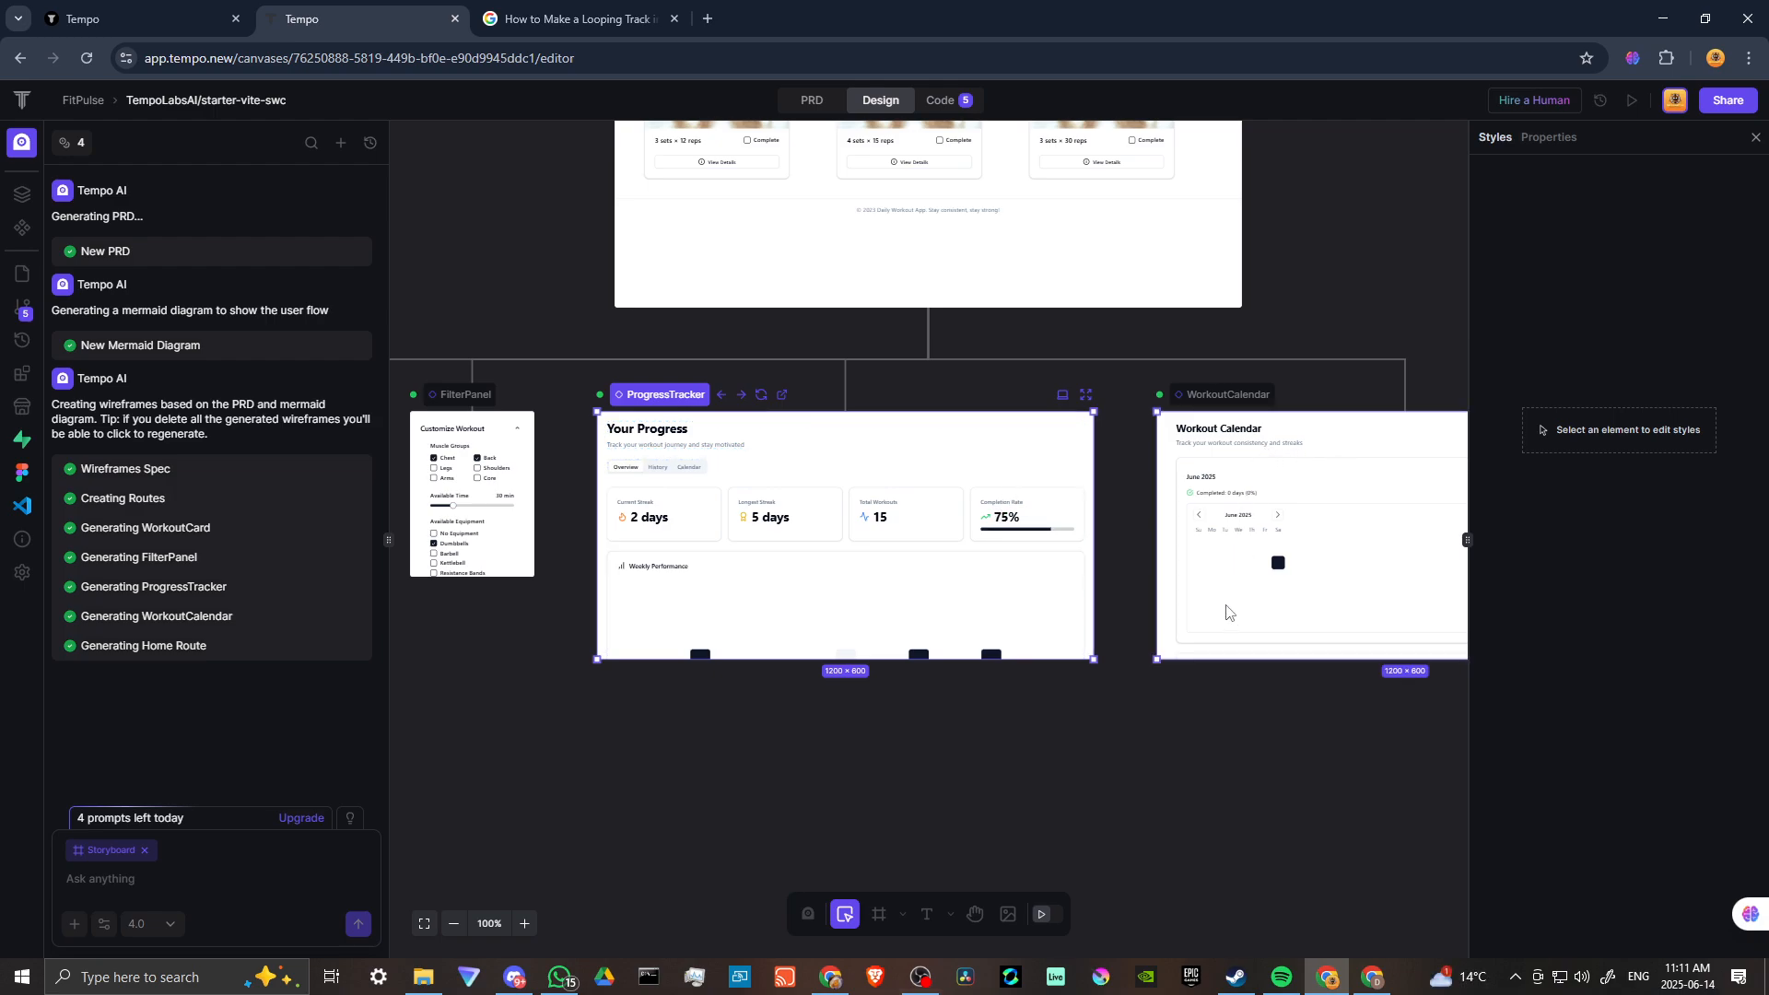
left_click(809, 101)
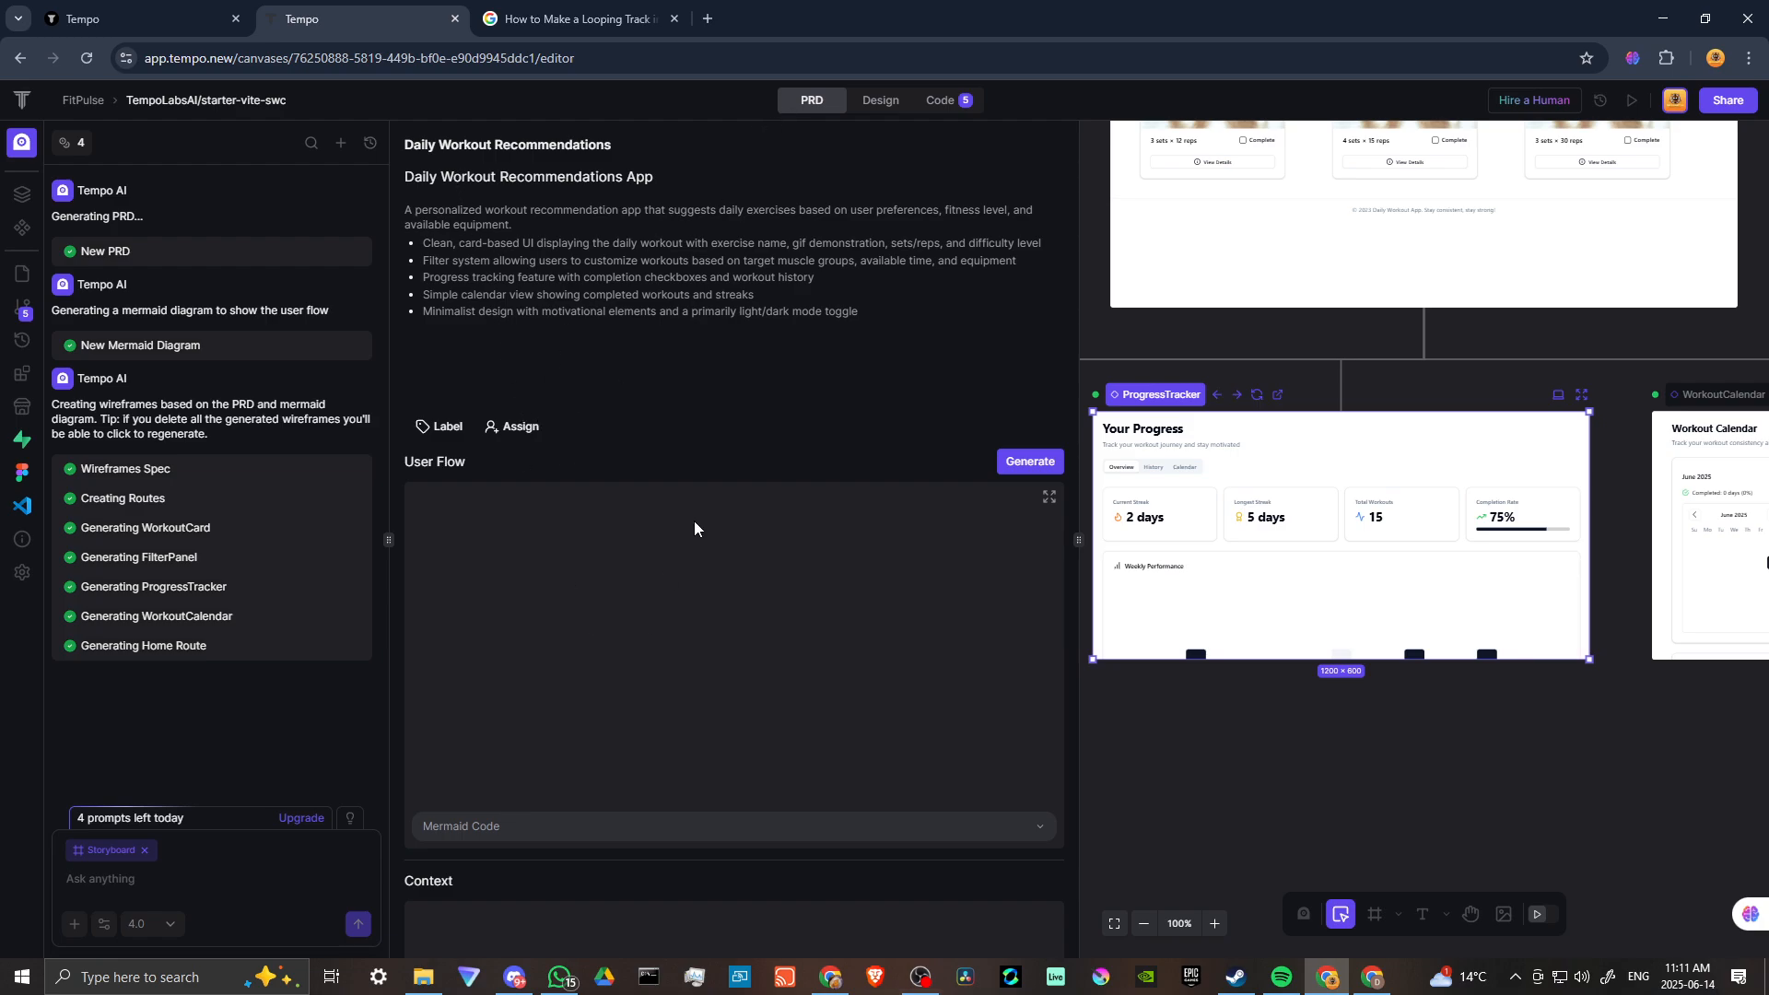
left_click(885, 101)
left_click(942, 99)
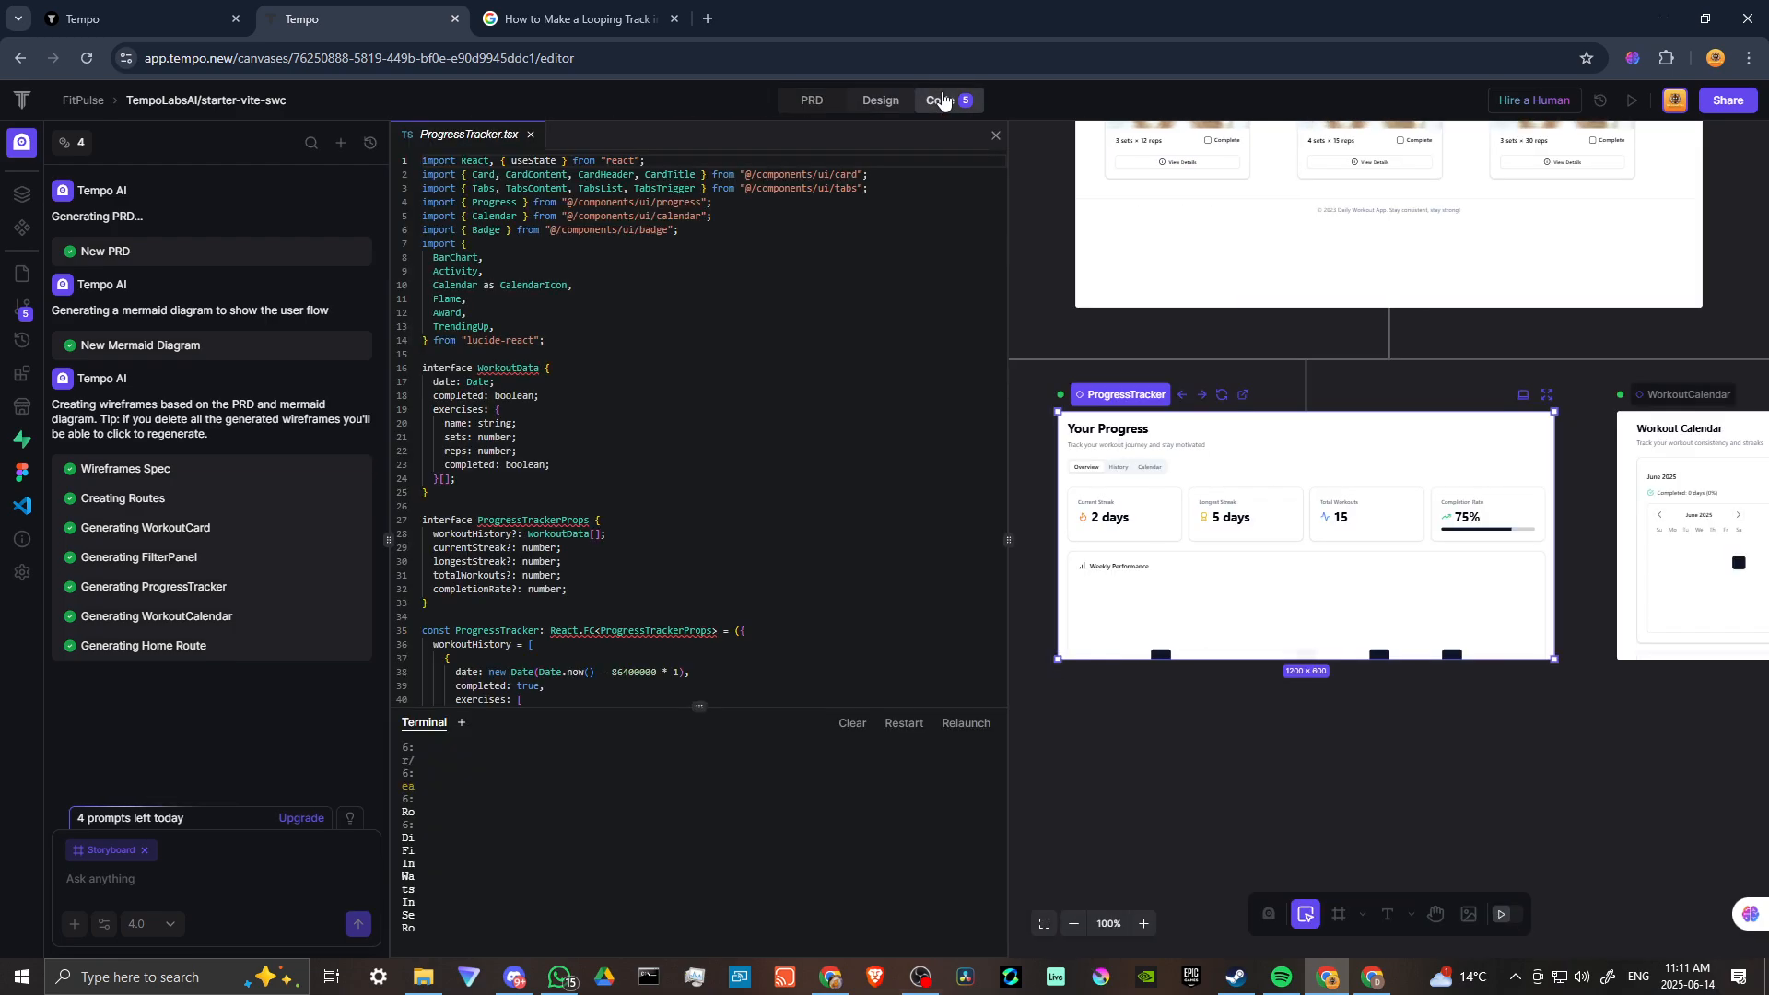
left_click(877, 102)
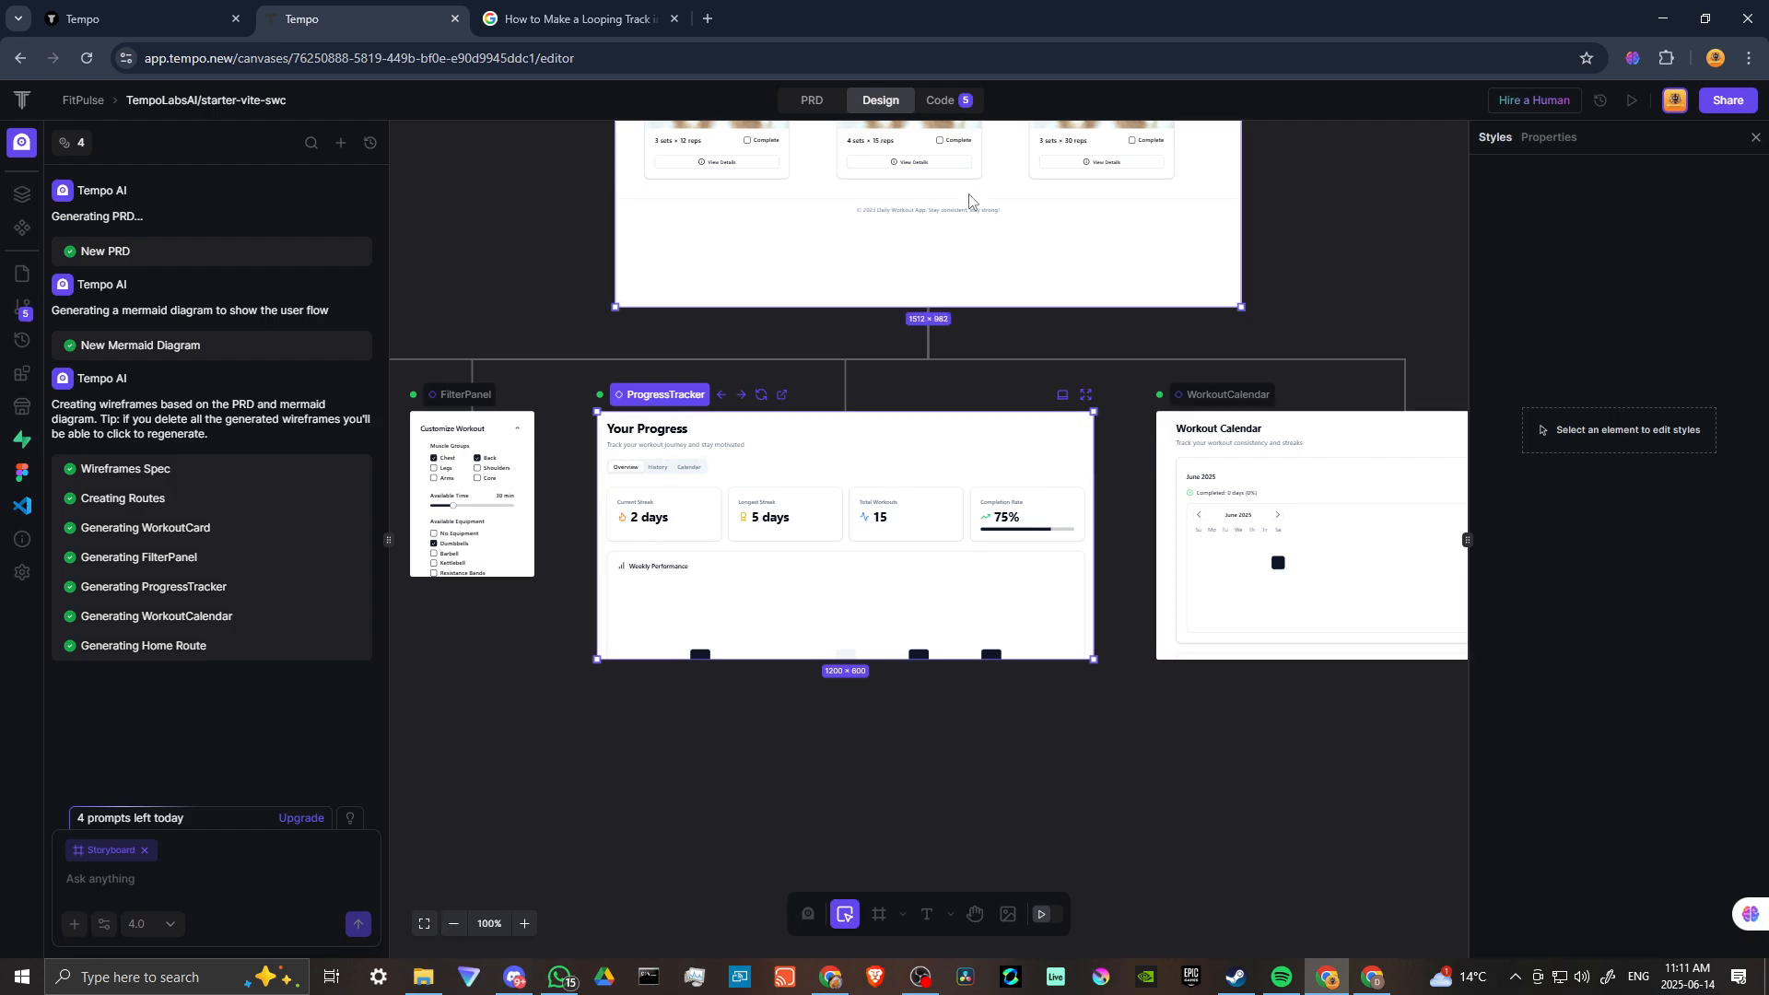
Open the WorkoutCalendar component preview in a new browser tab and return to the editor.
left_click(1322, 604)
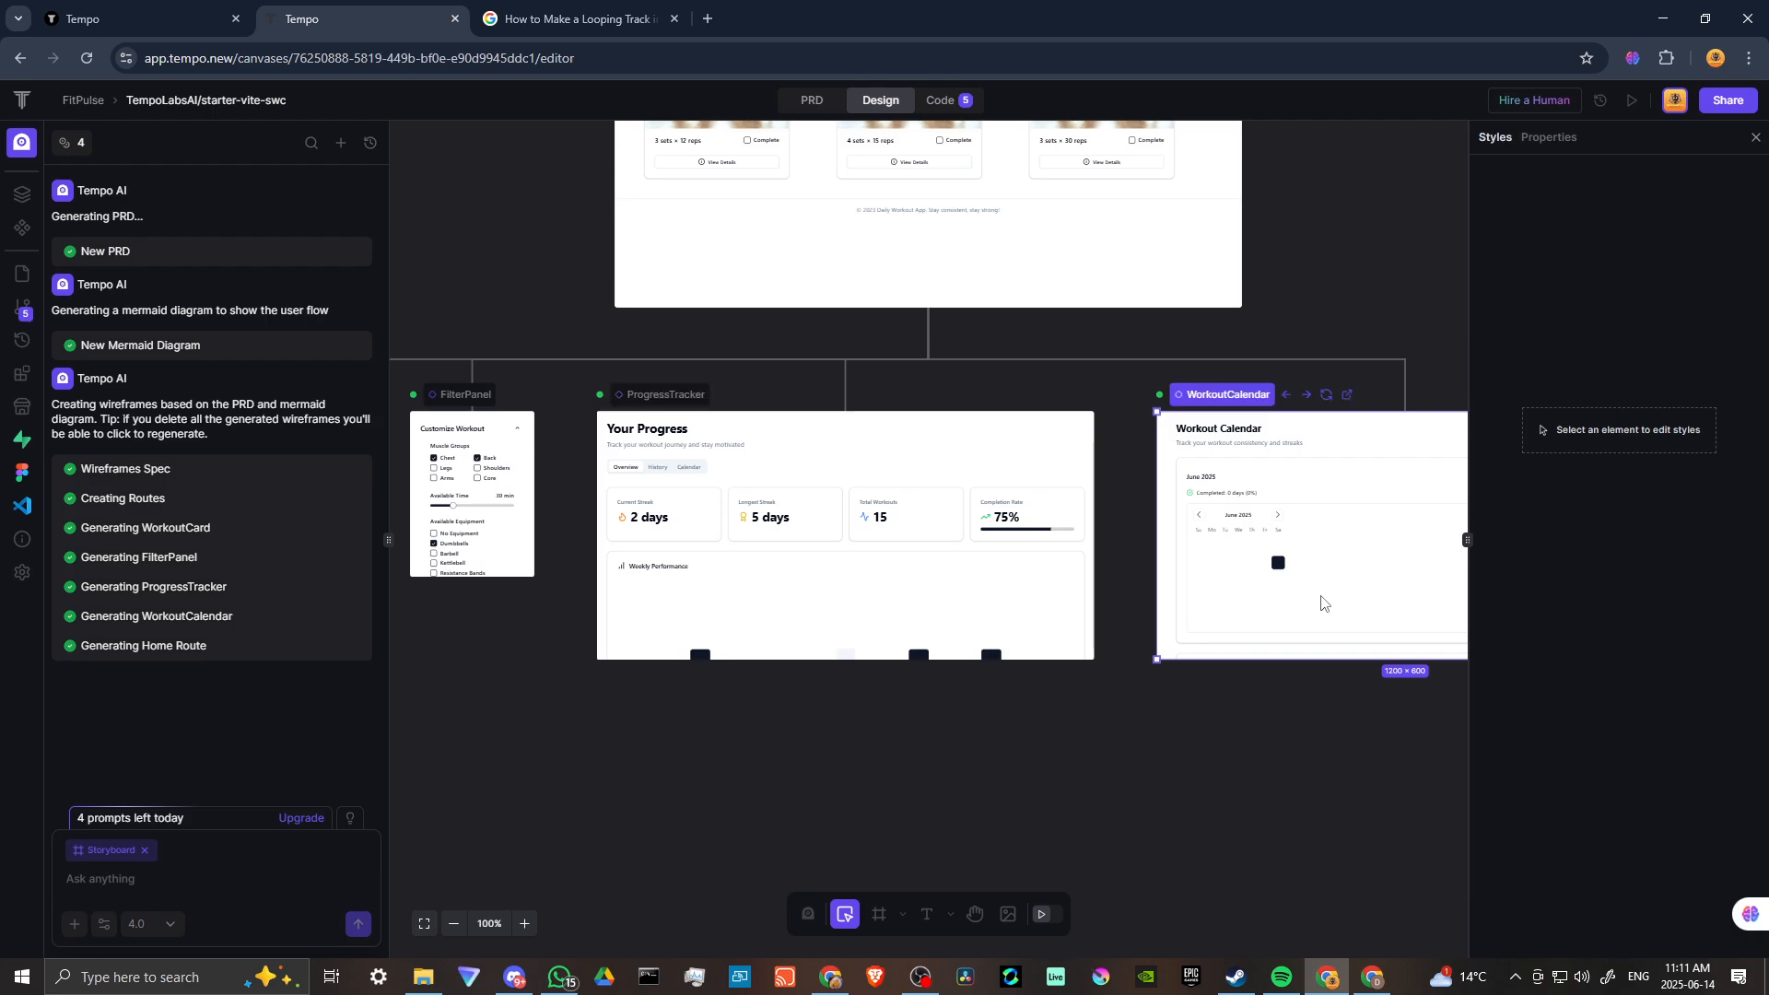
left_click(1346, 397)
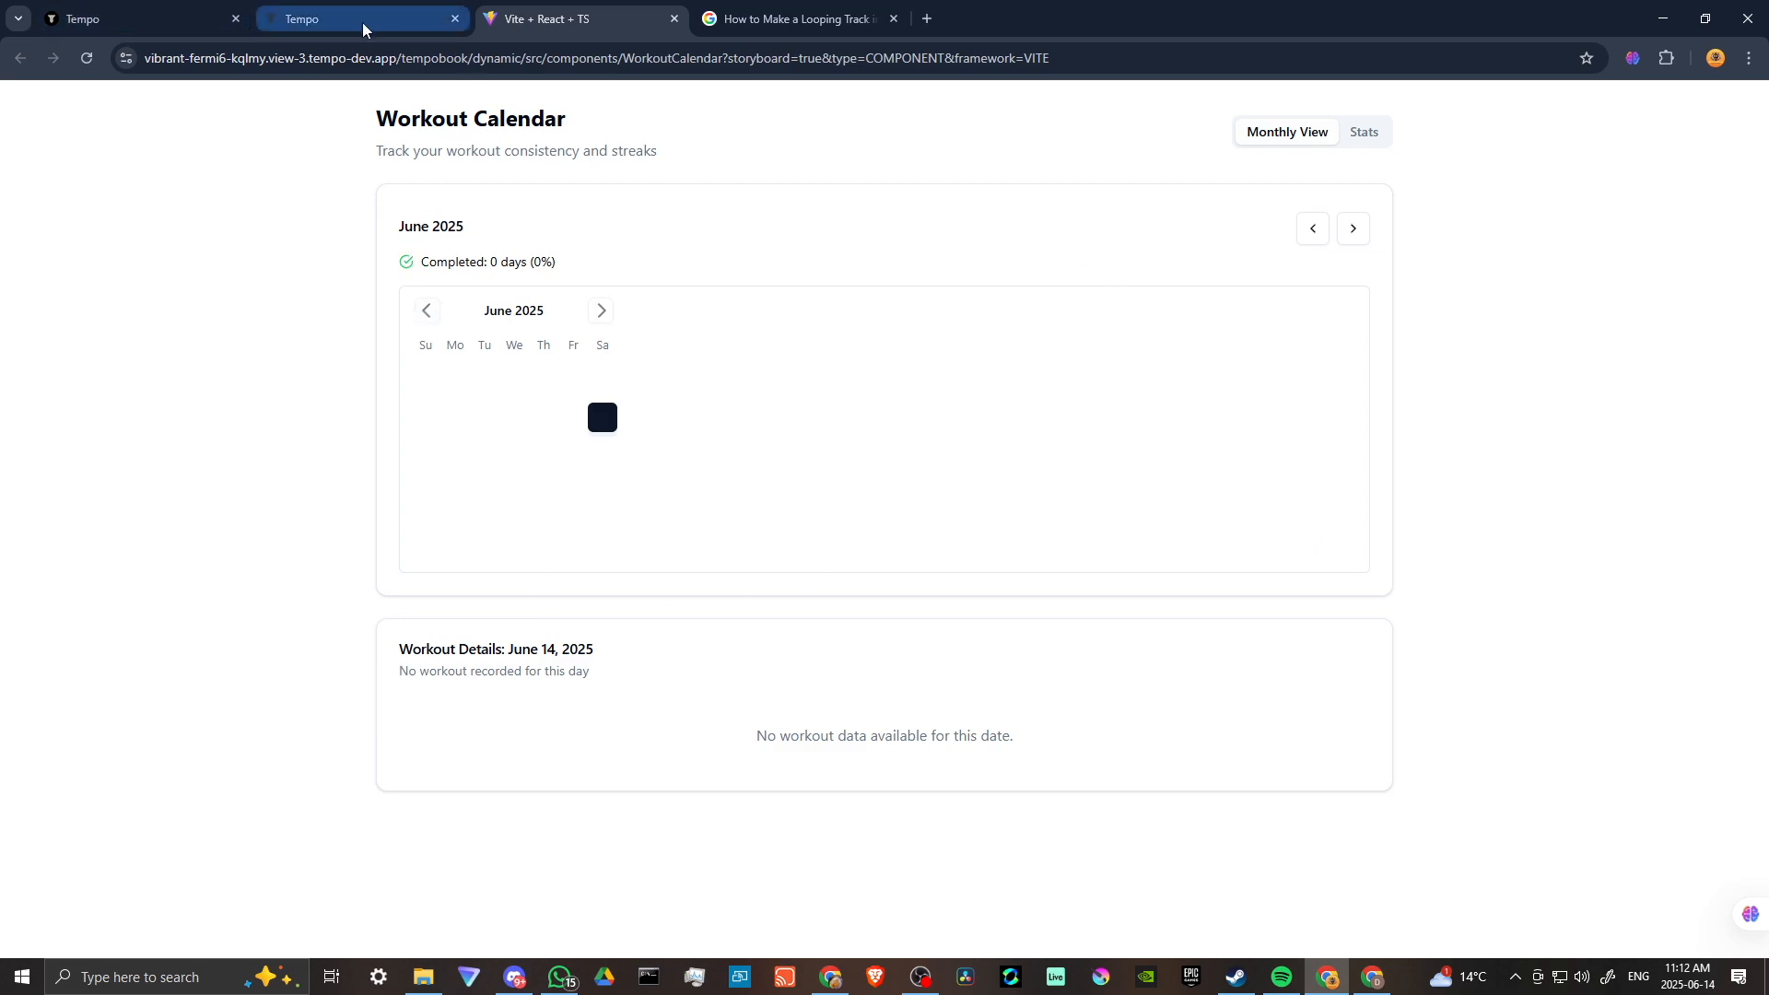
left_click(394, 19)
Examine the Daily Workout page and the component frames around the canvas.
scroll(917, 583, "down", 3)
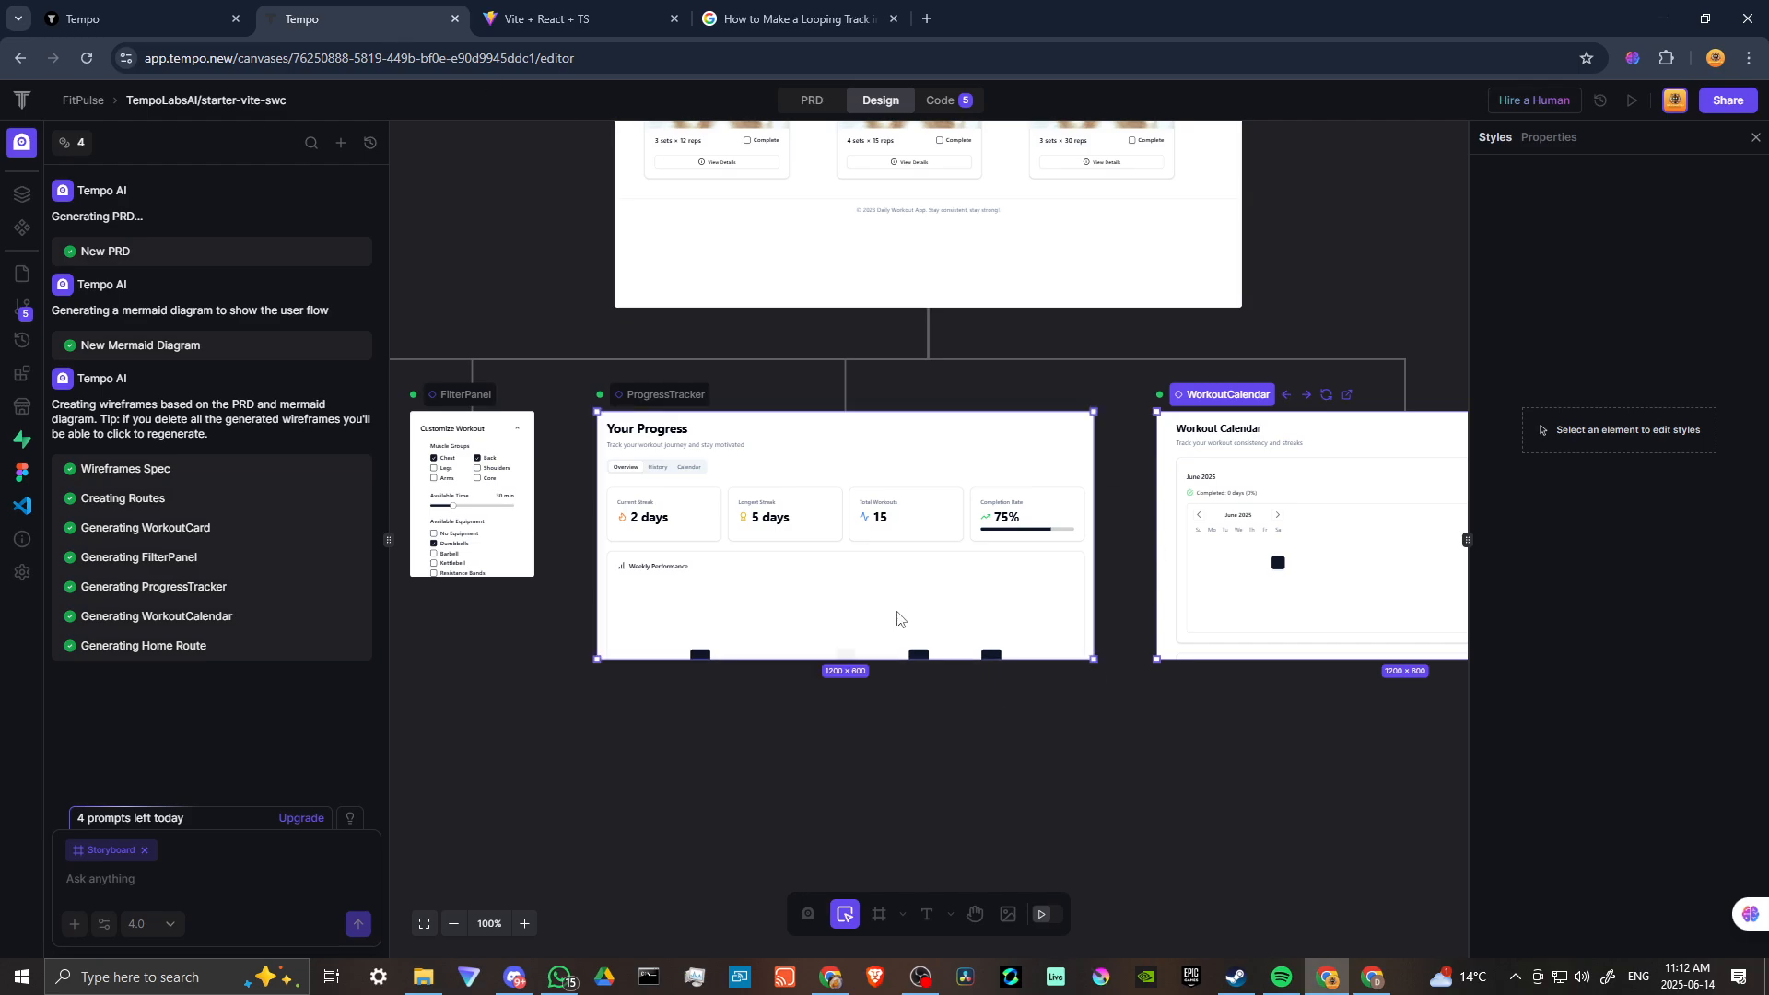
scroll(918, 583, "up", 4)
scroll(922, 503, "down", 5)
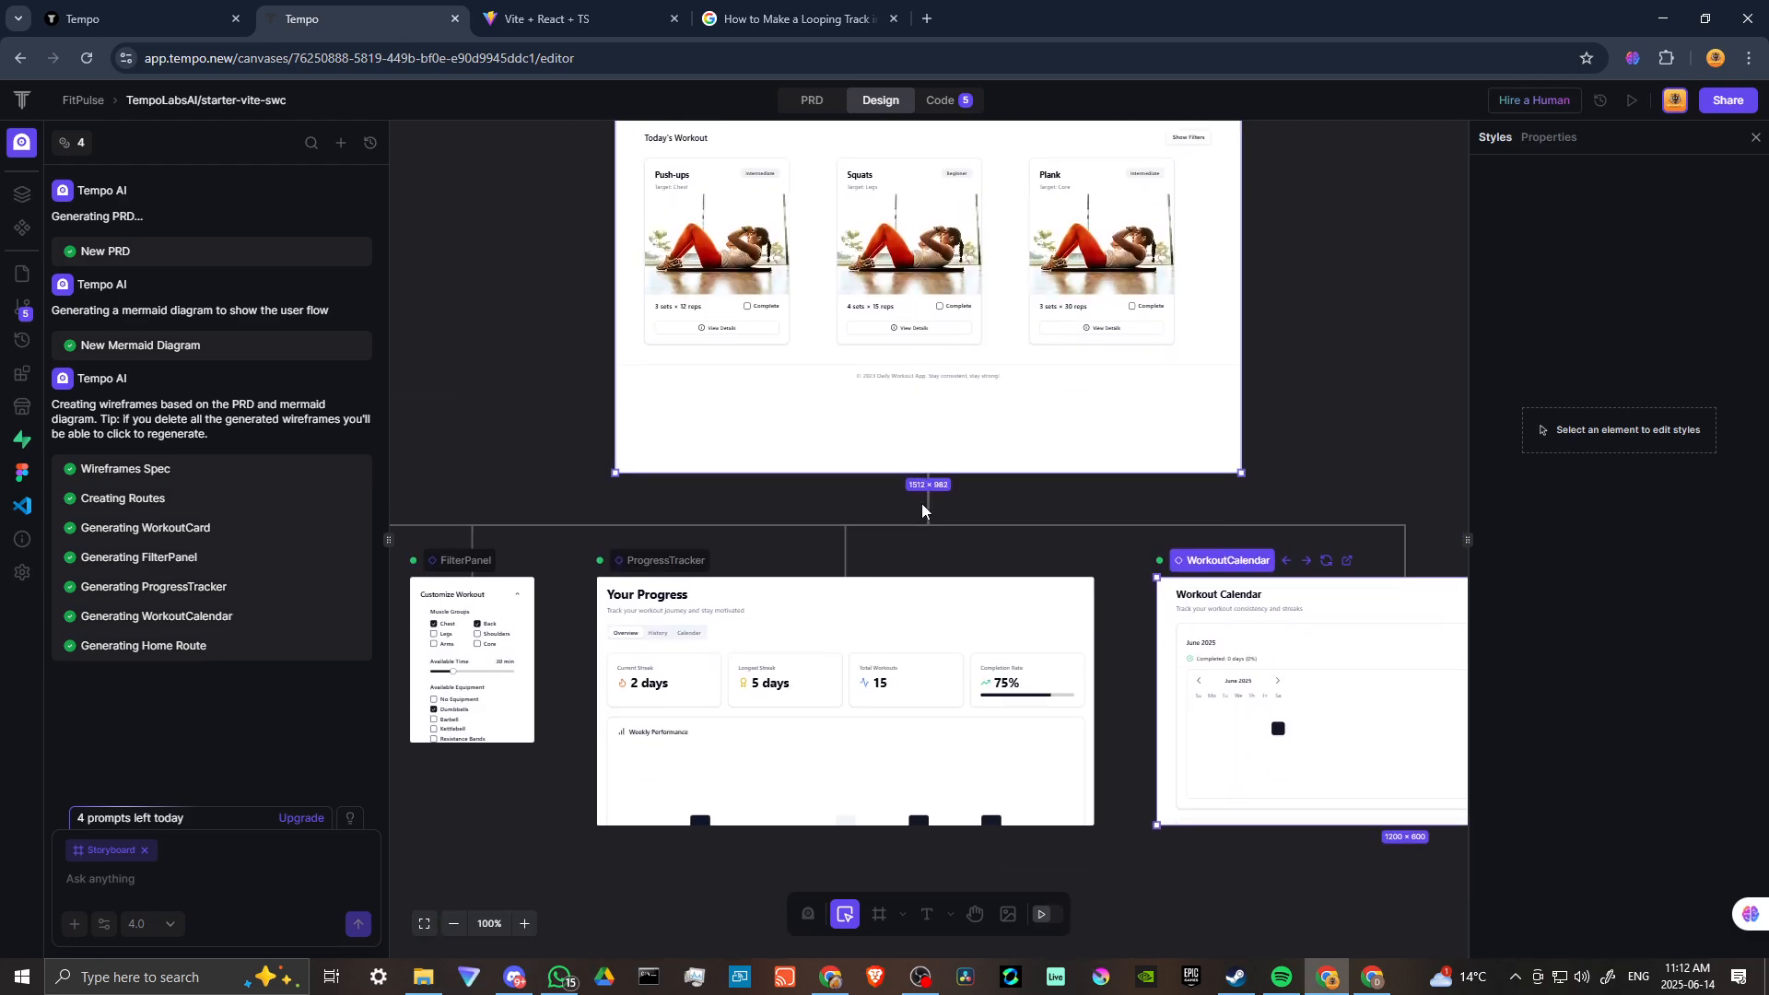
scroll(922, 503, "up", 3)
scroll(931, 493, "down", 4)
scroll(931, 495, "up", 2)
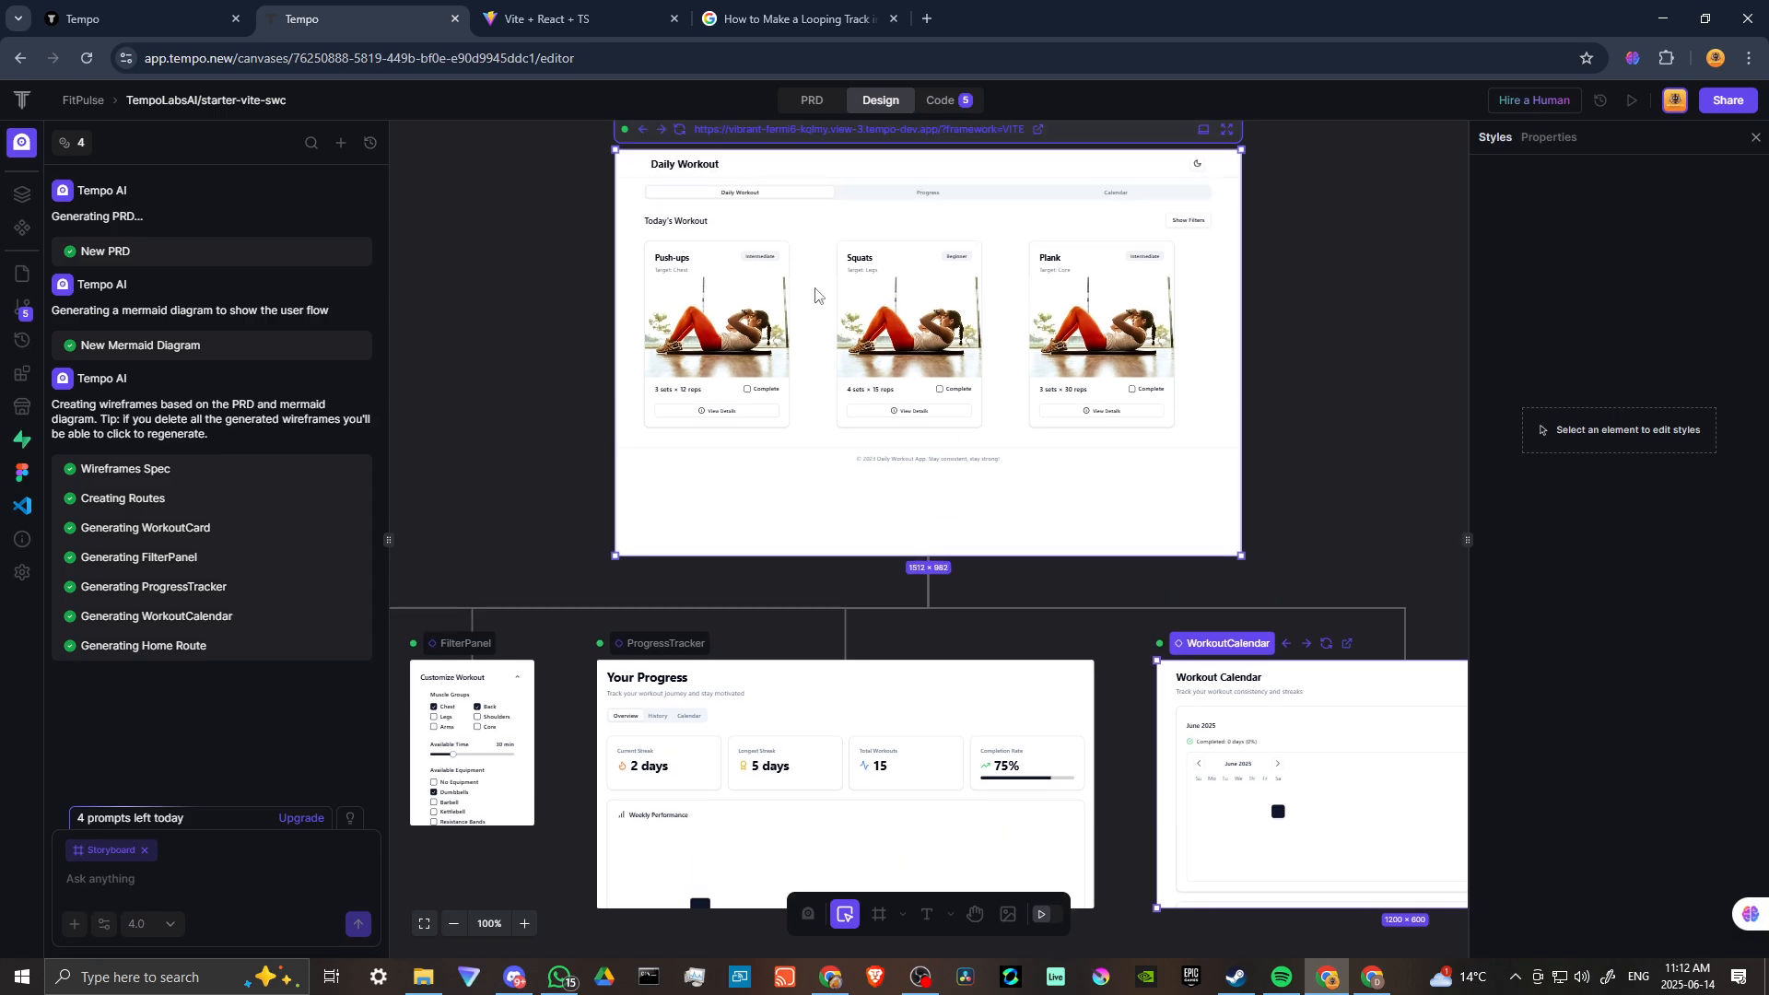
scroll(816, 295, "up", 1)
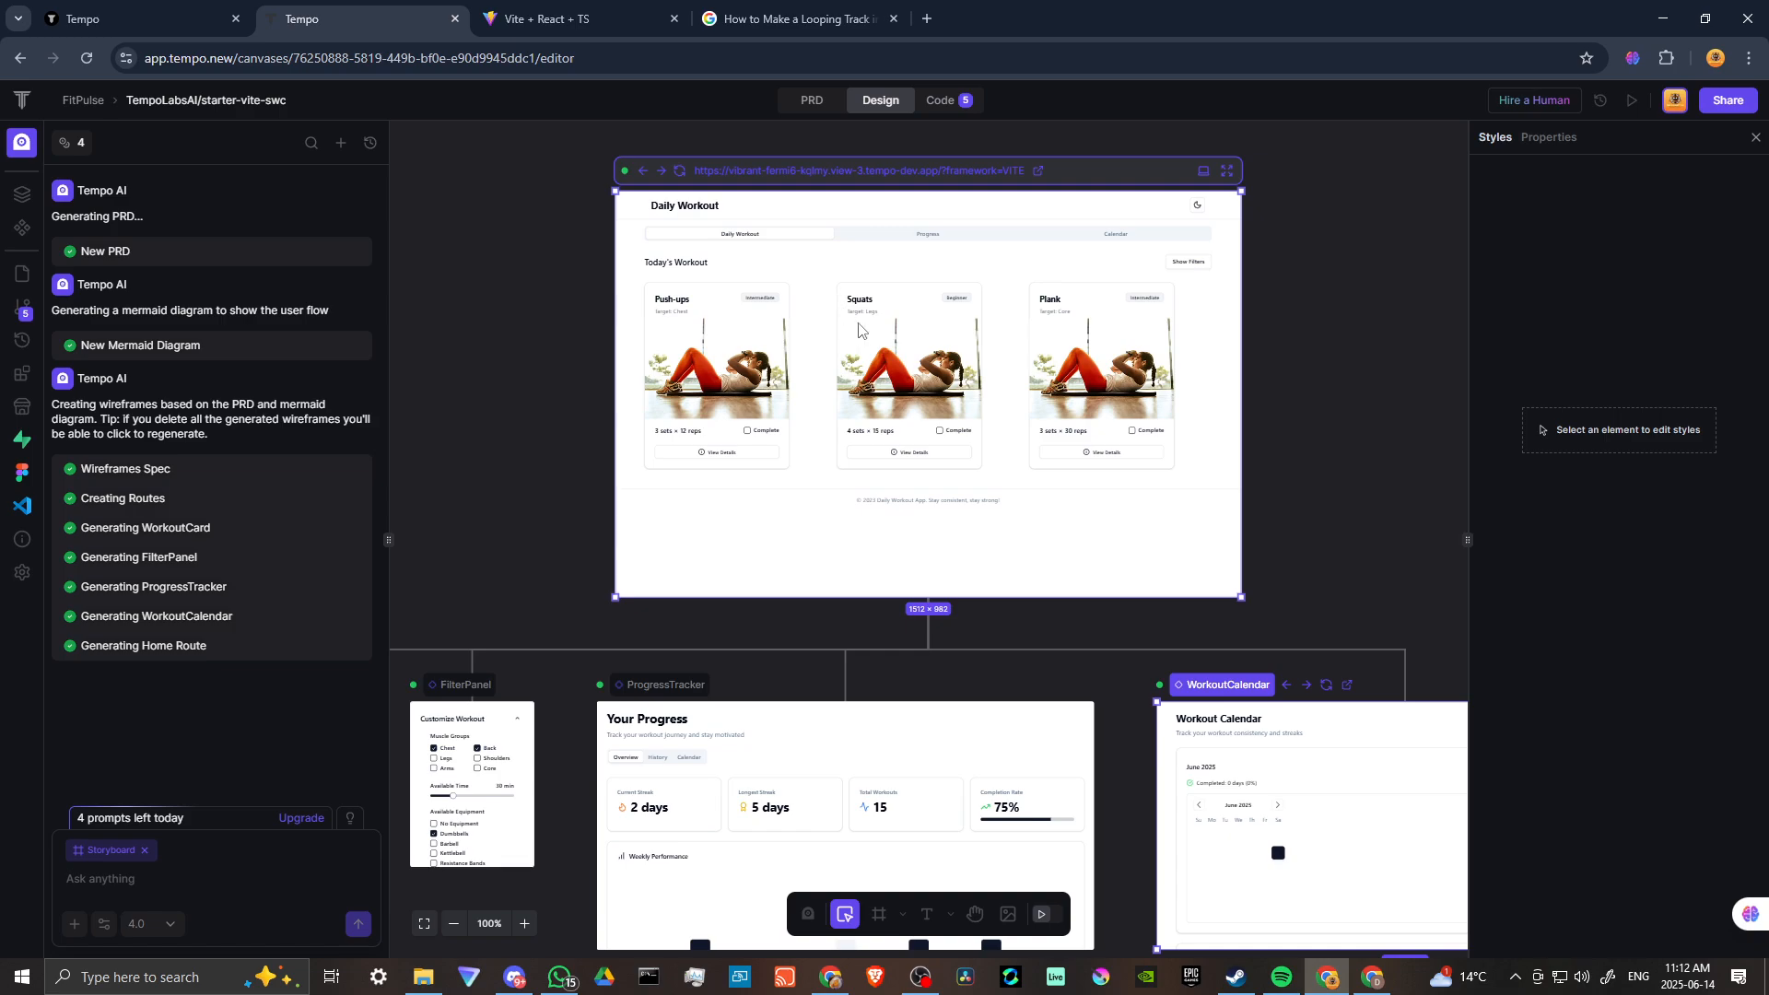
scroll(910, 392, "down", 1)
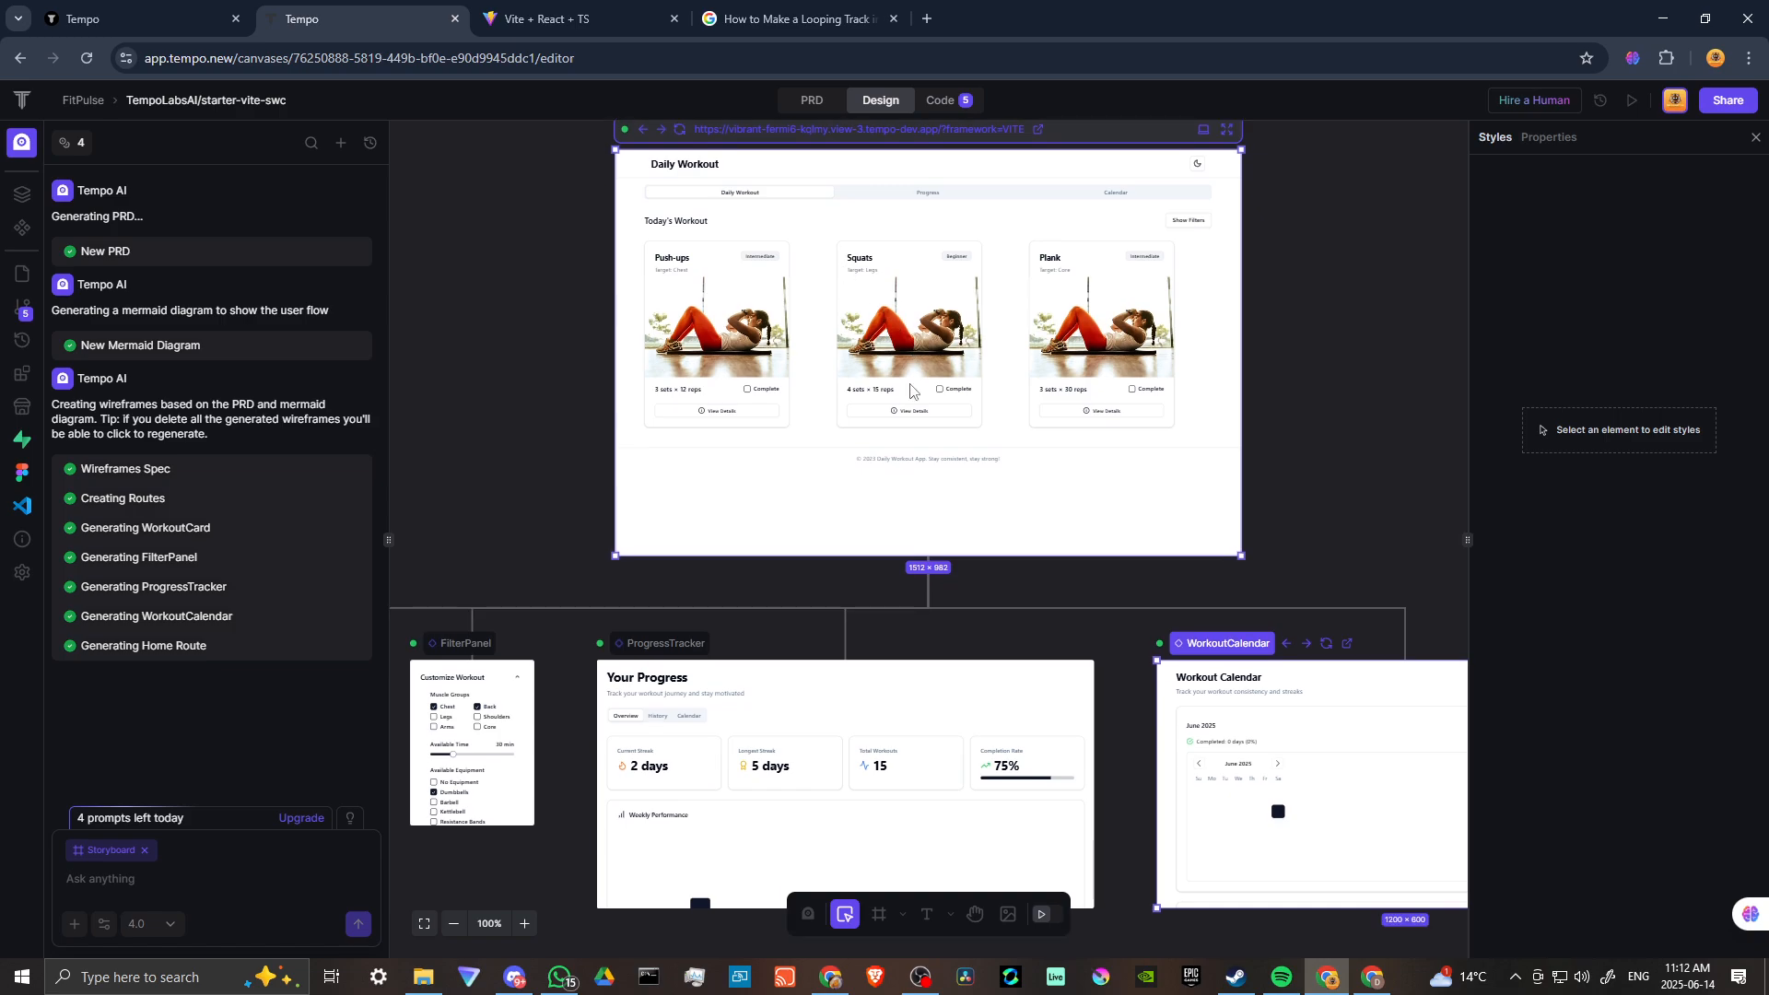
scroll(911, 392, "up", 1)
scroll(920, 358, "down", 1)
scroll(917, 693, "down", 3)
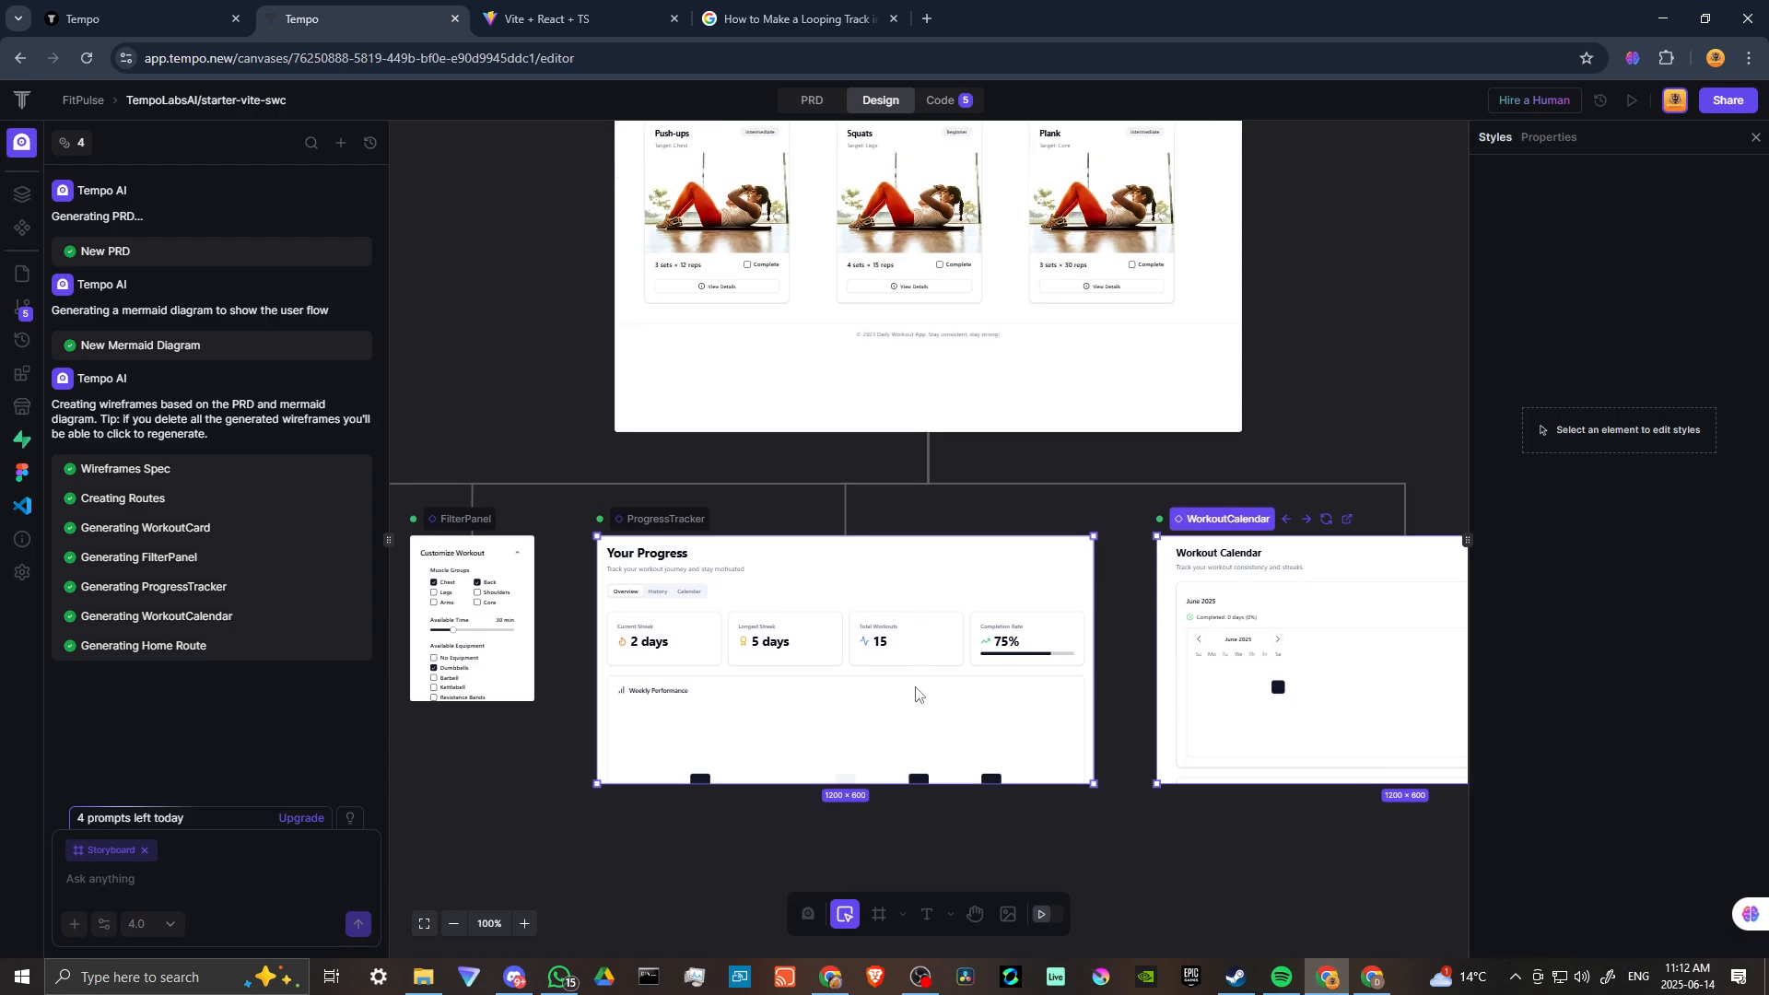
scroll(917, 695, "up", 4)
scroll(917, 693, "down", 2)
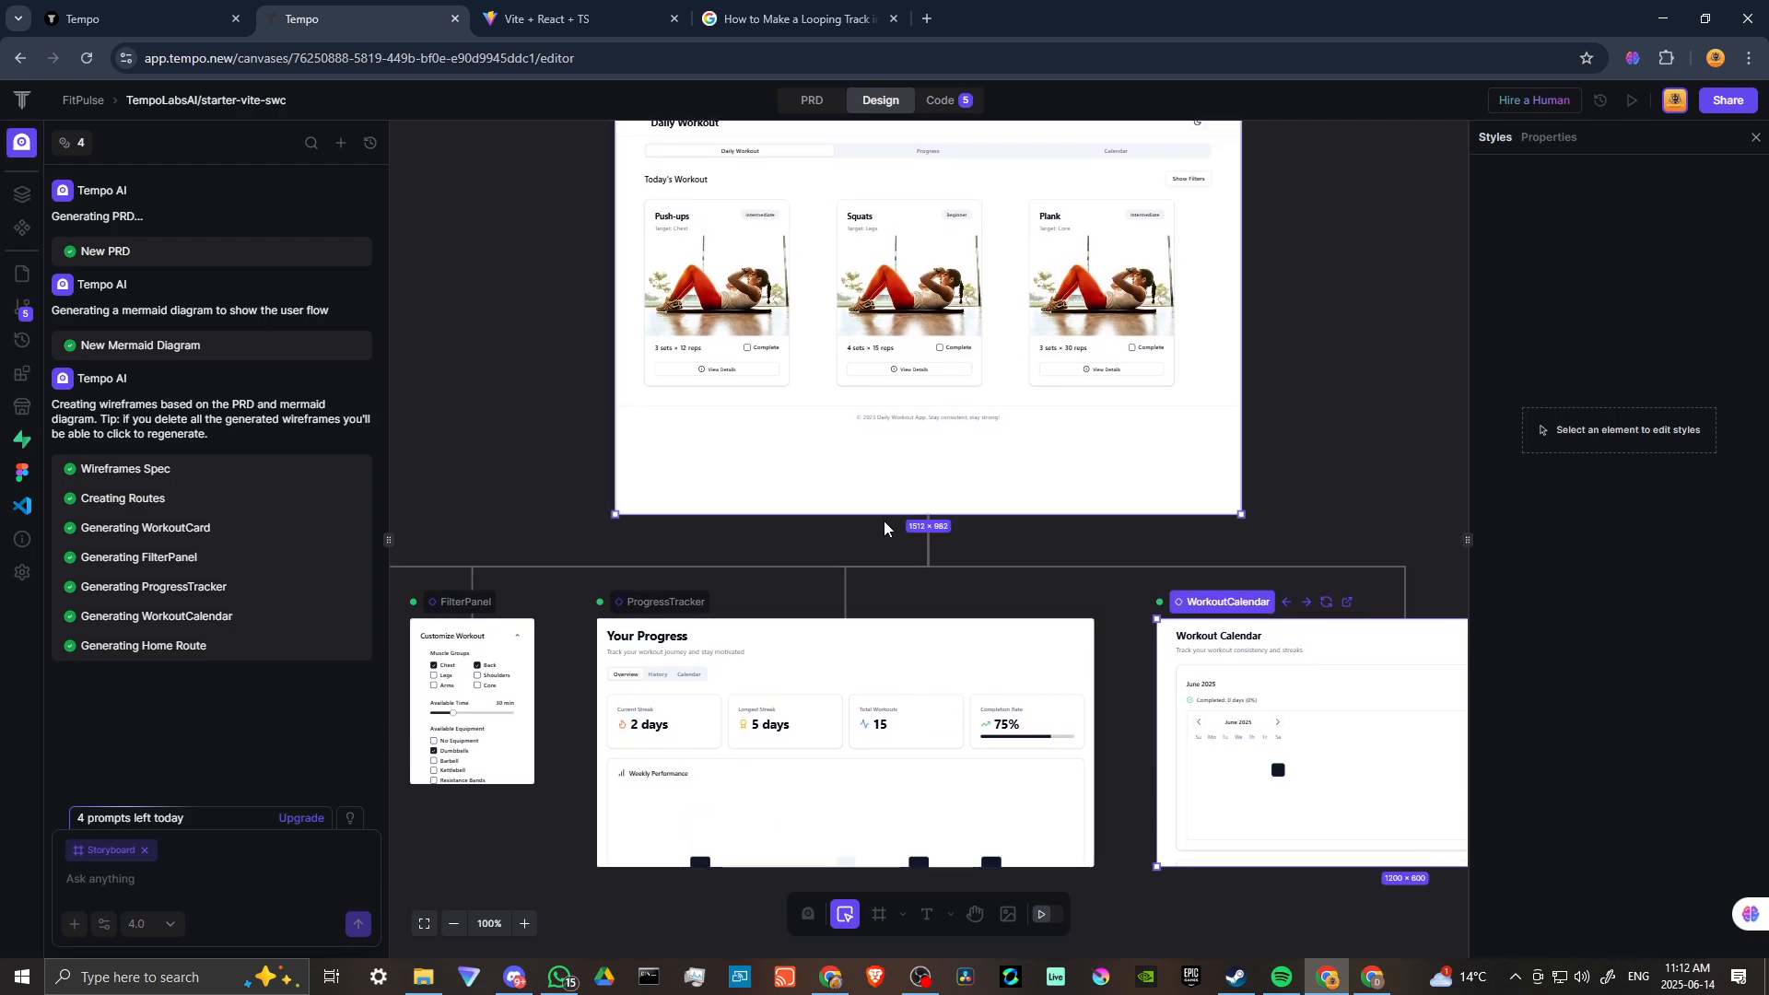
scroll(883, 521, "up", 1)
left_click(697, 344)
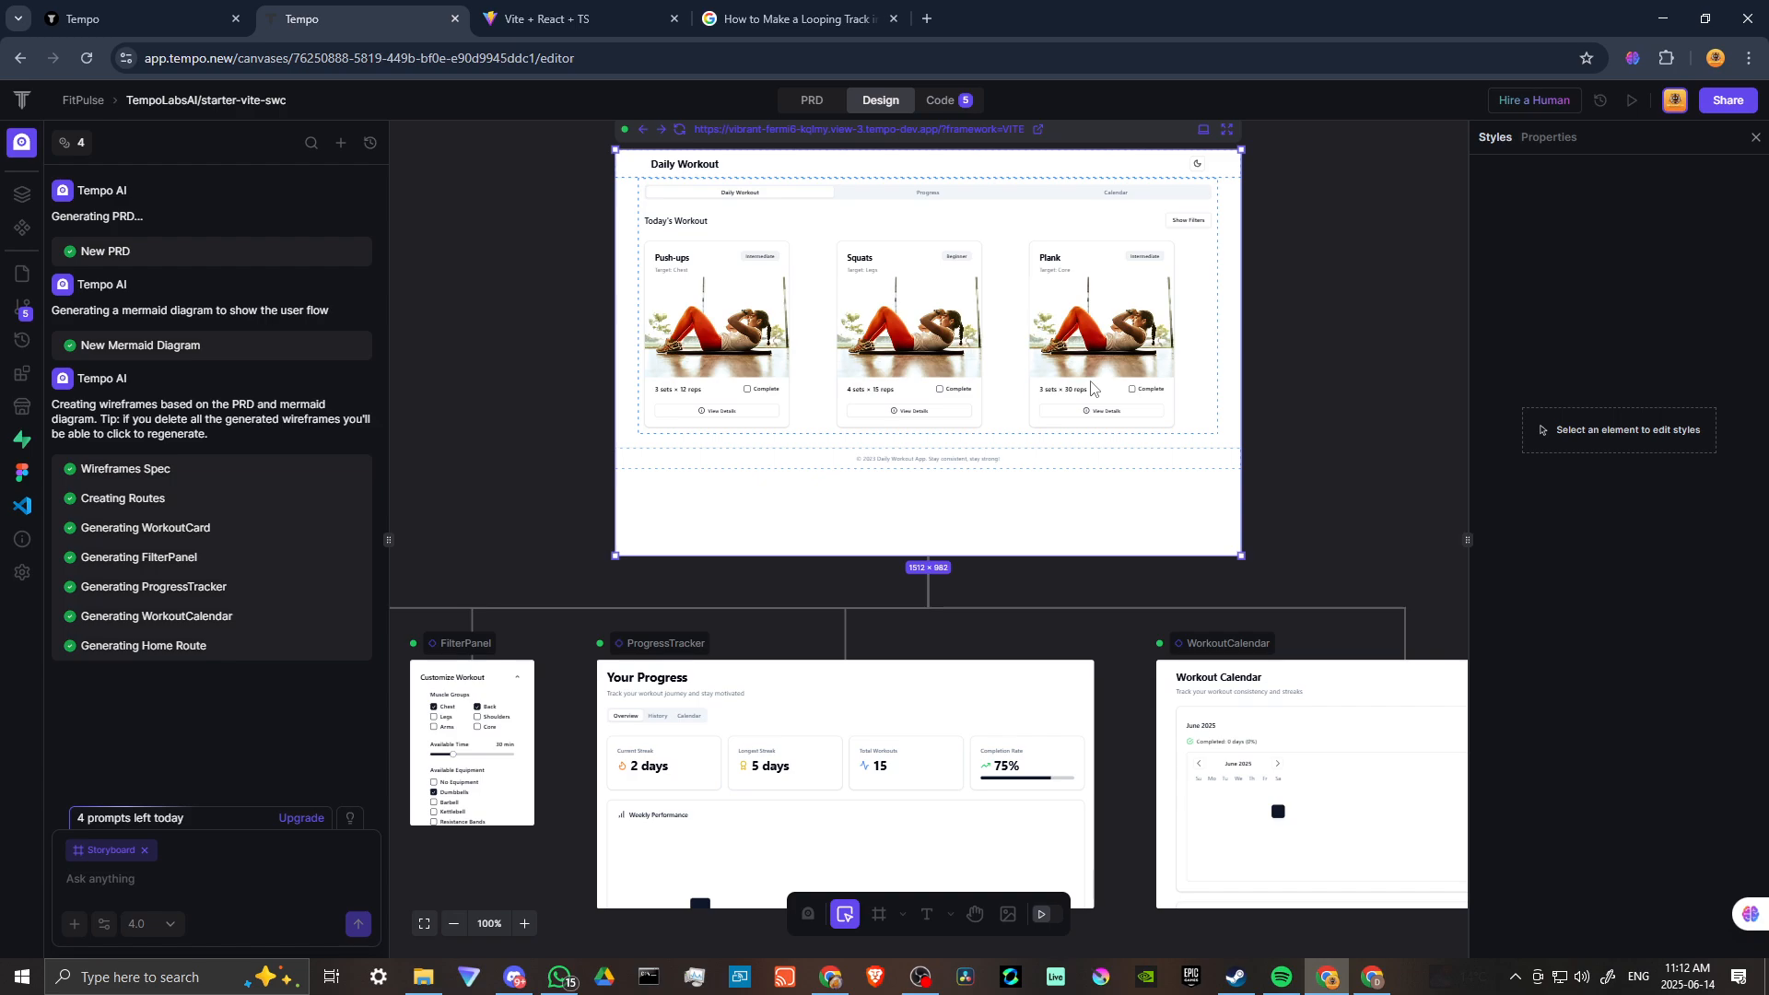
scroll(1090, 379, "up", 2)
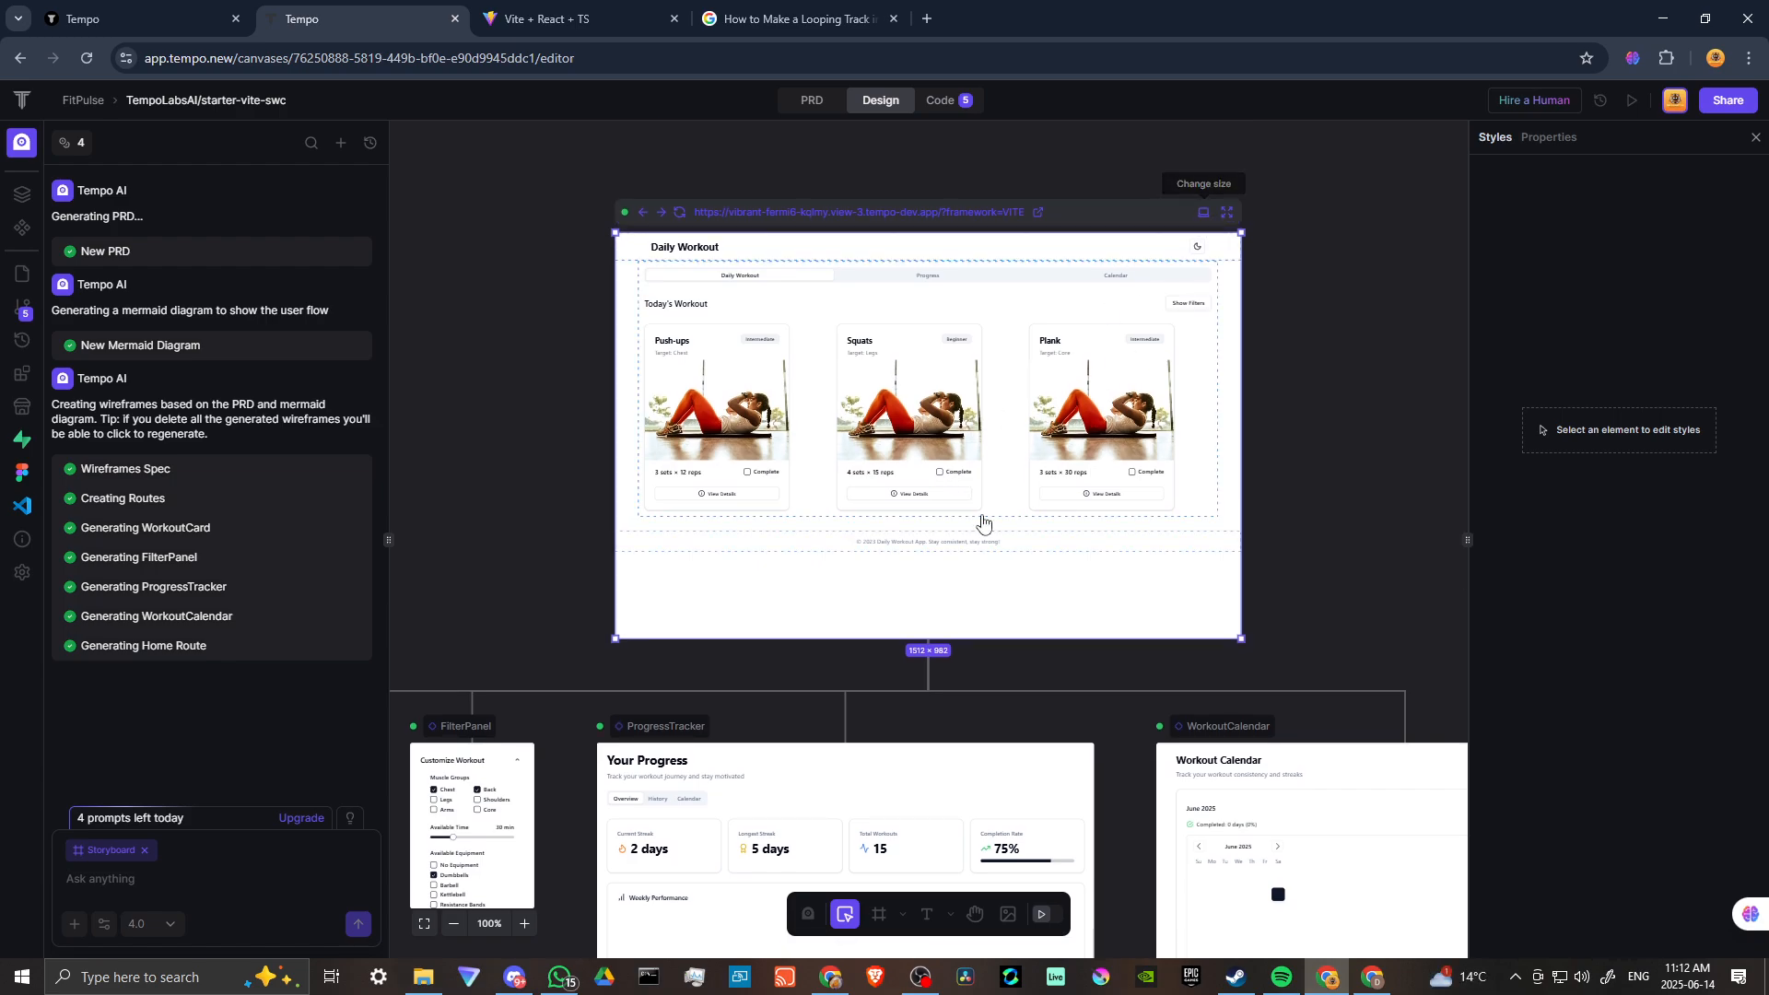
Select the Squats workout card and generate a new image for it with the prompt "woman doing squats".
scroll(1036, 599, "down", 2)
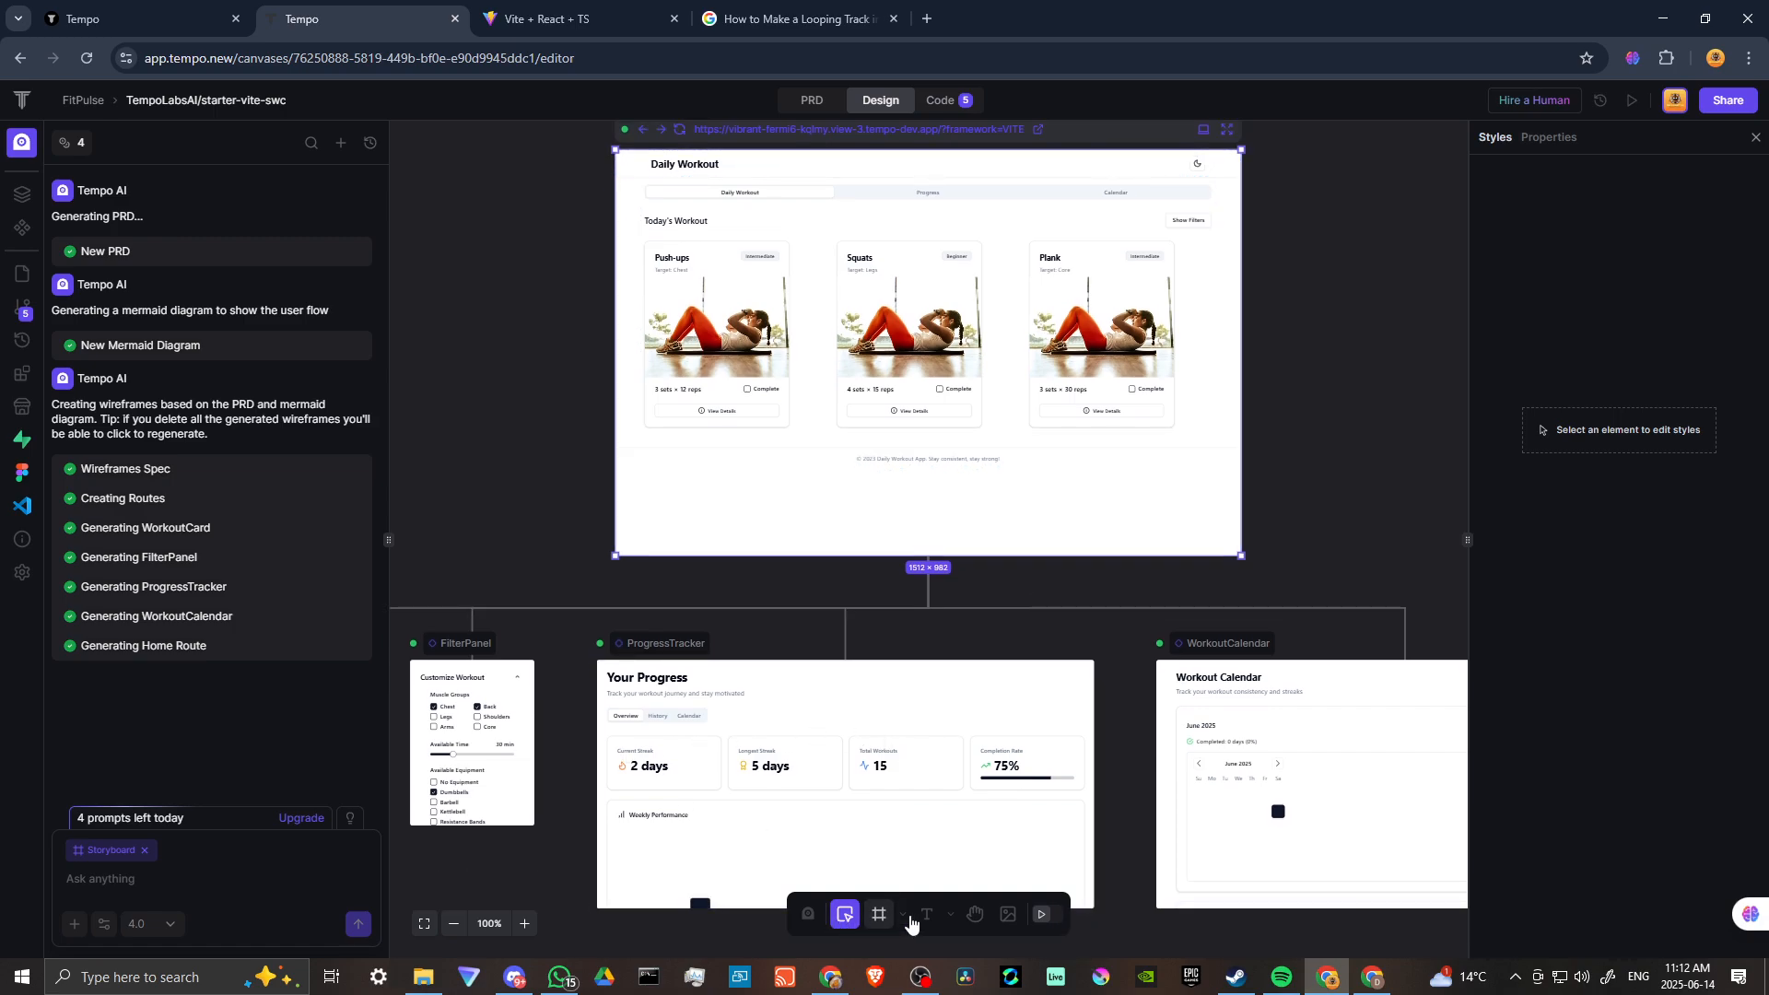
left_click(740, 333)
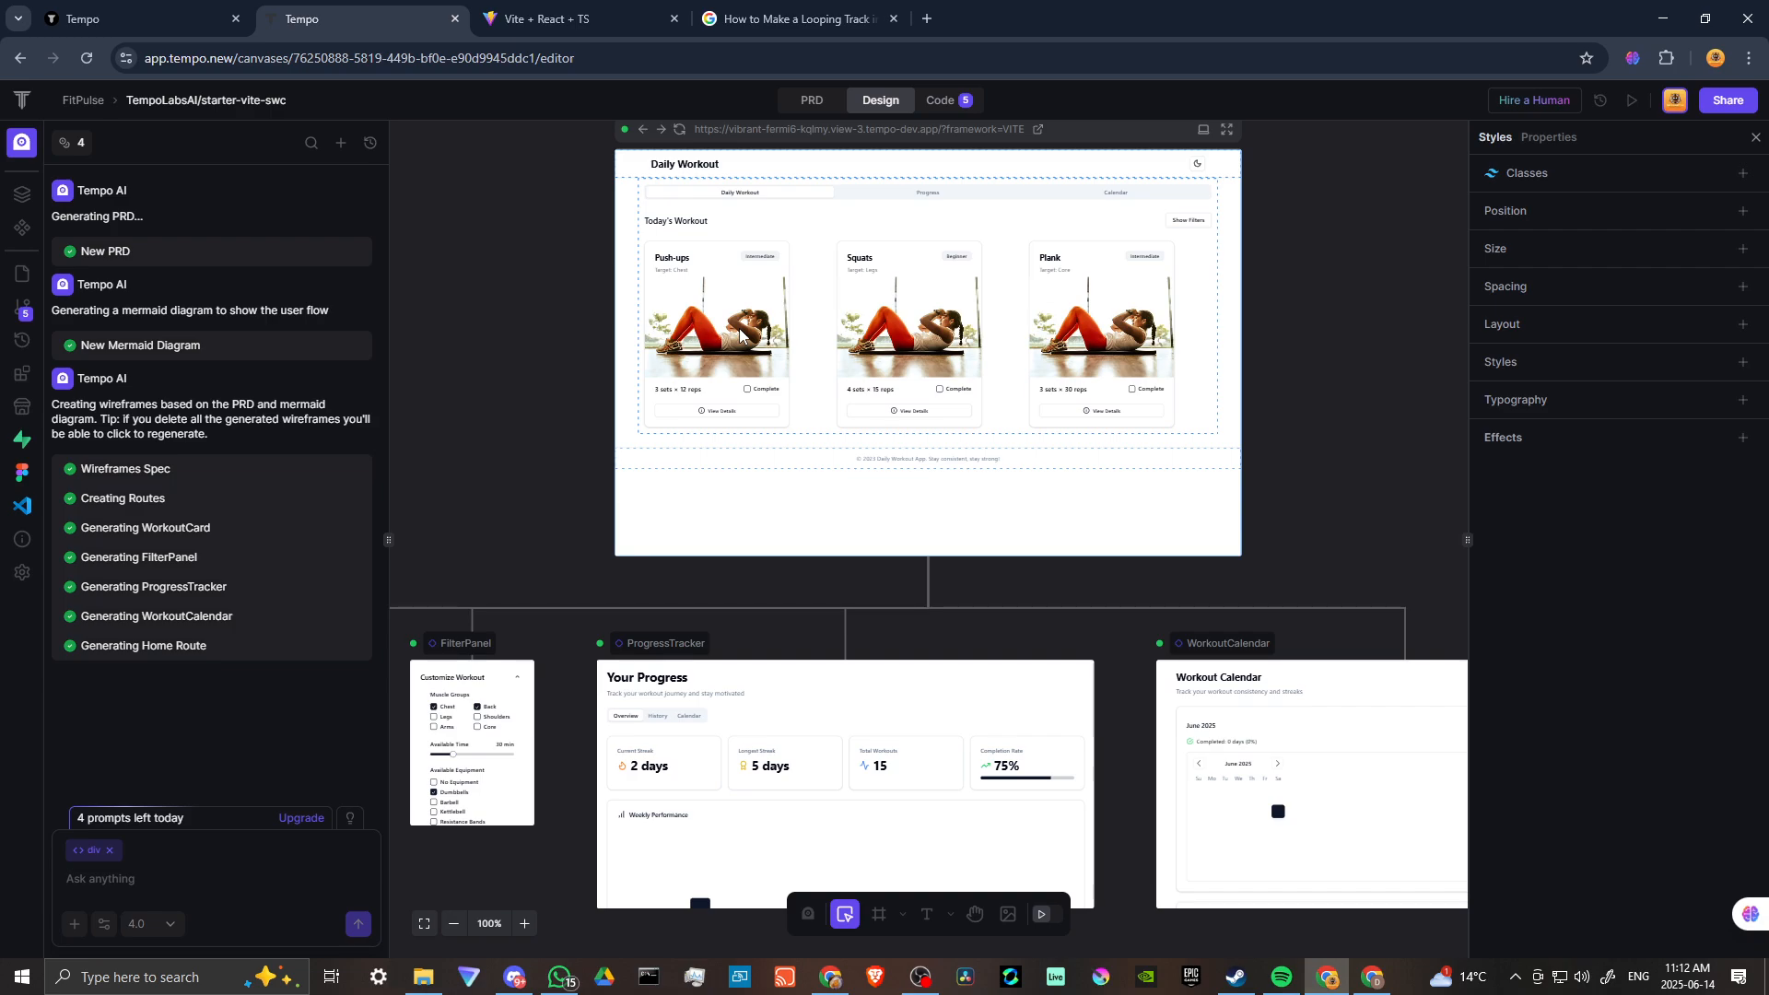
left_click(1010, 918)
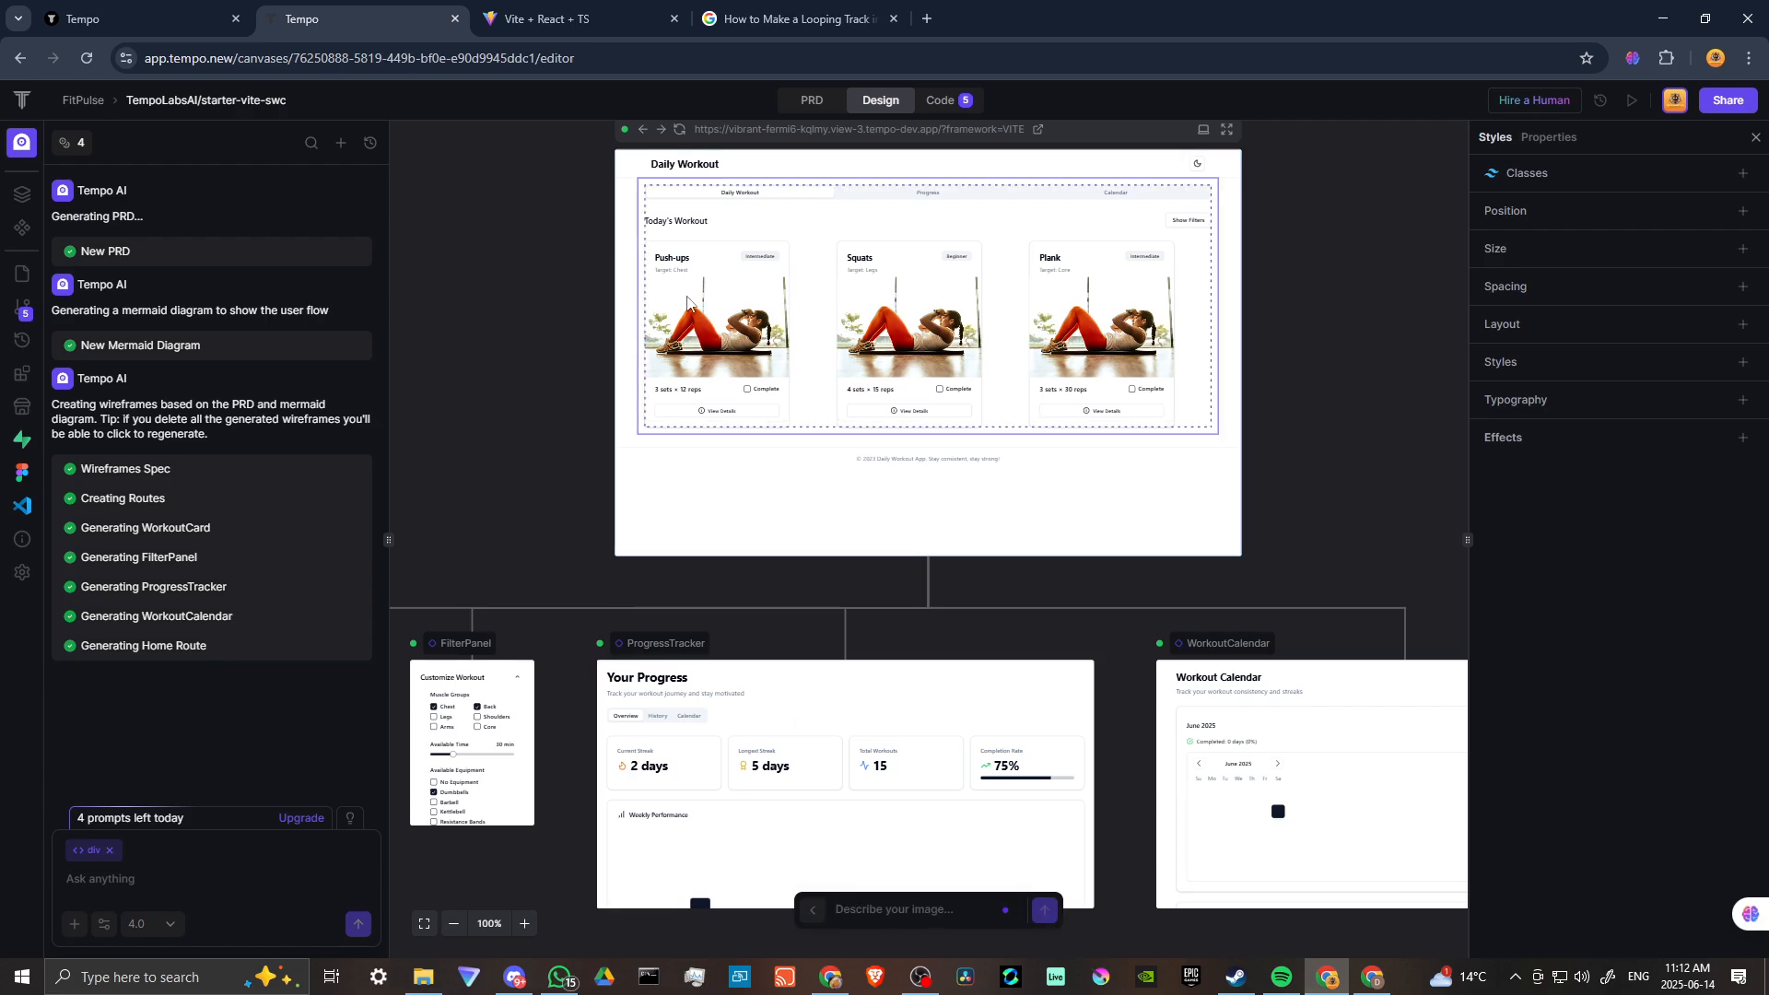
left_click(720, 315)
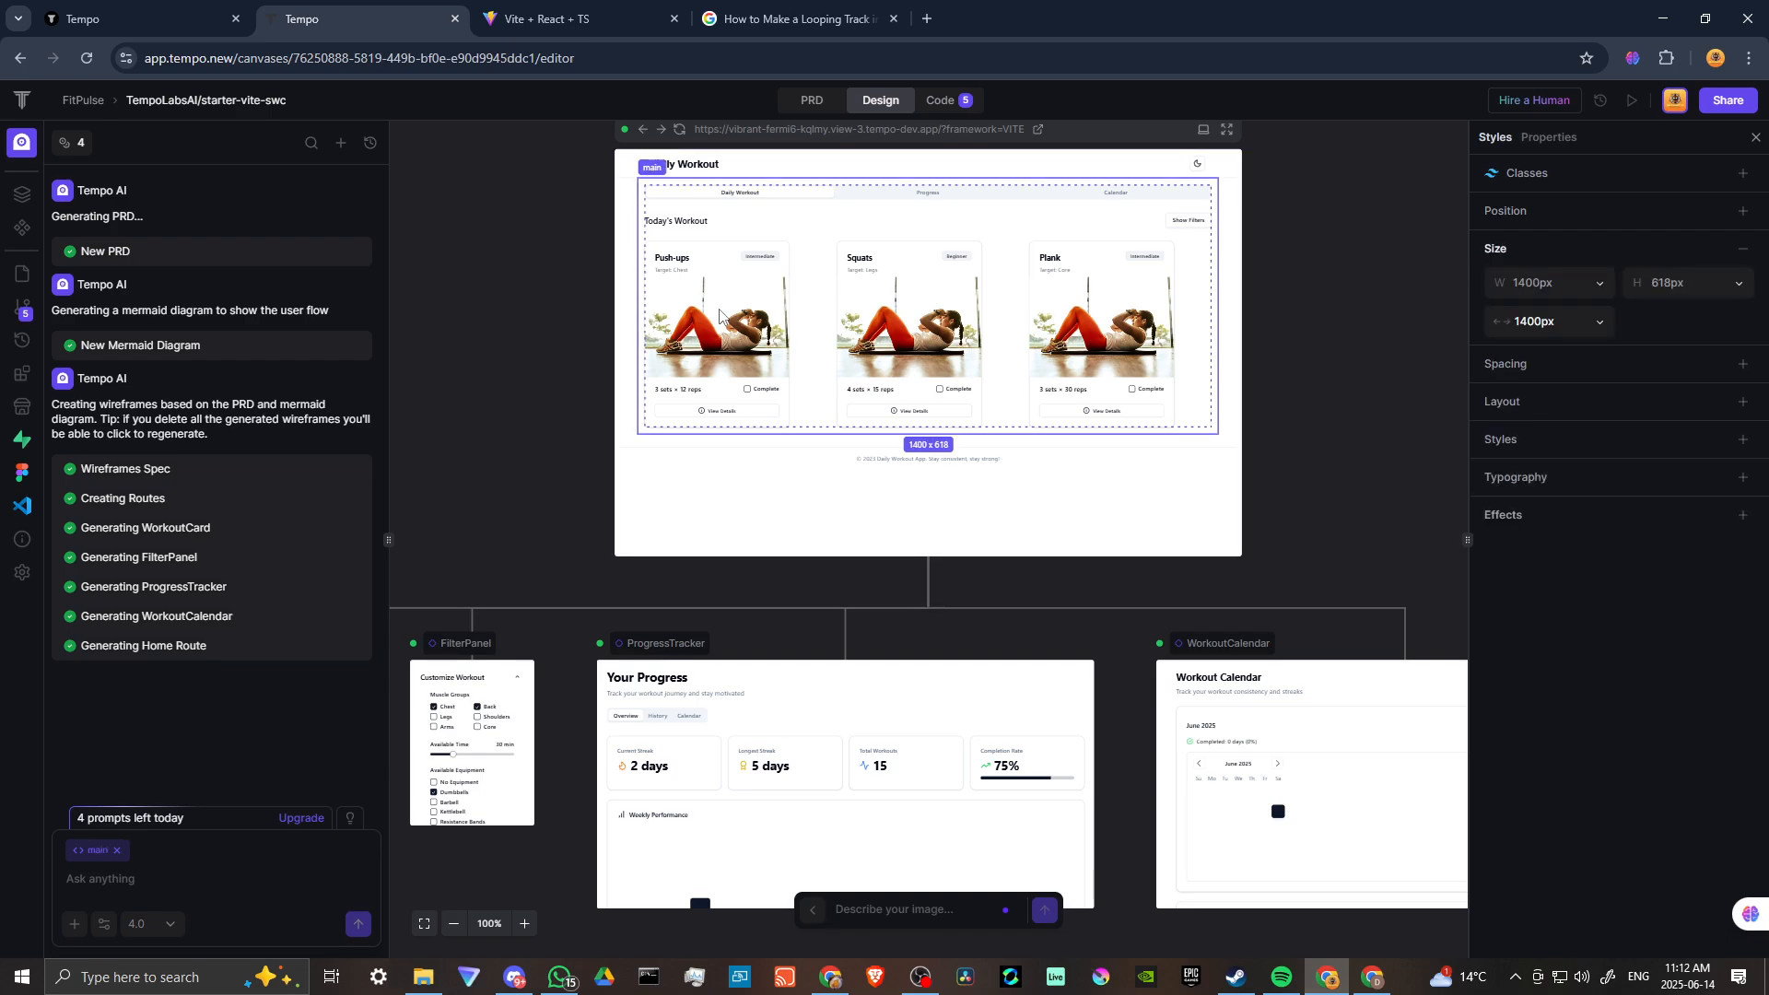
left_click(905, 319)
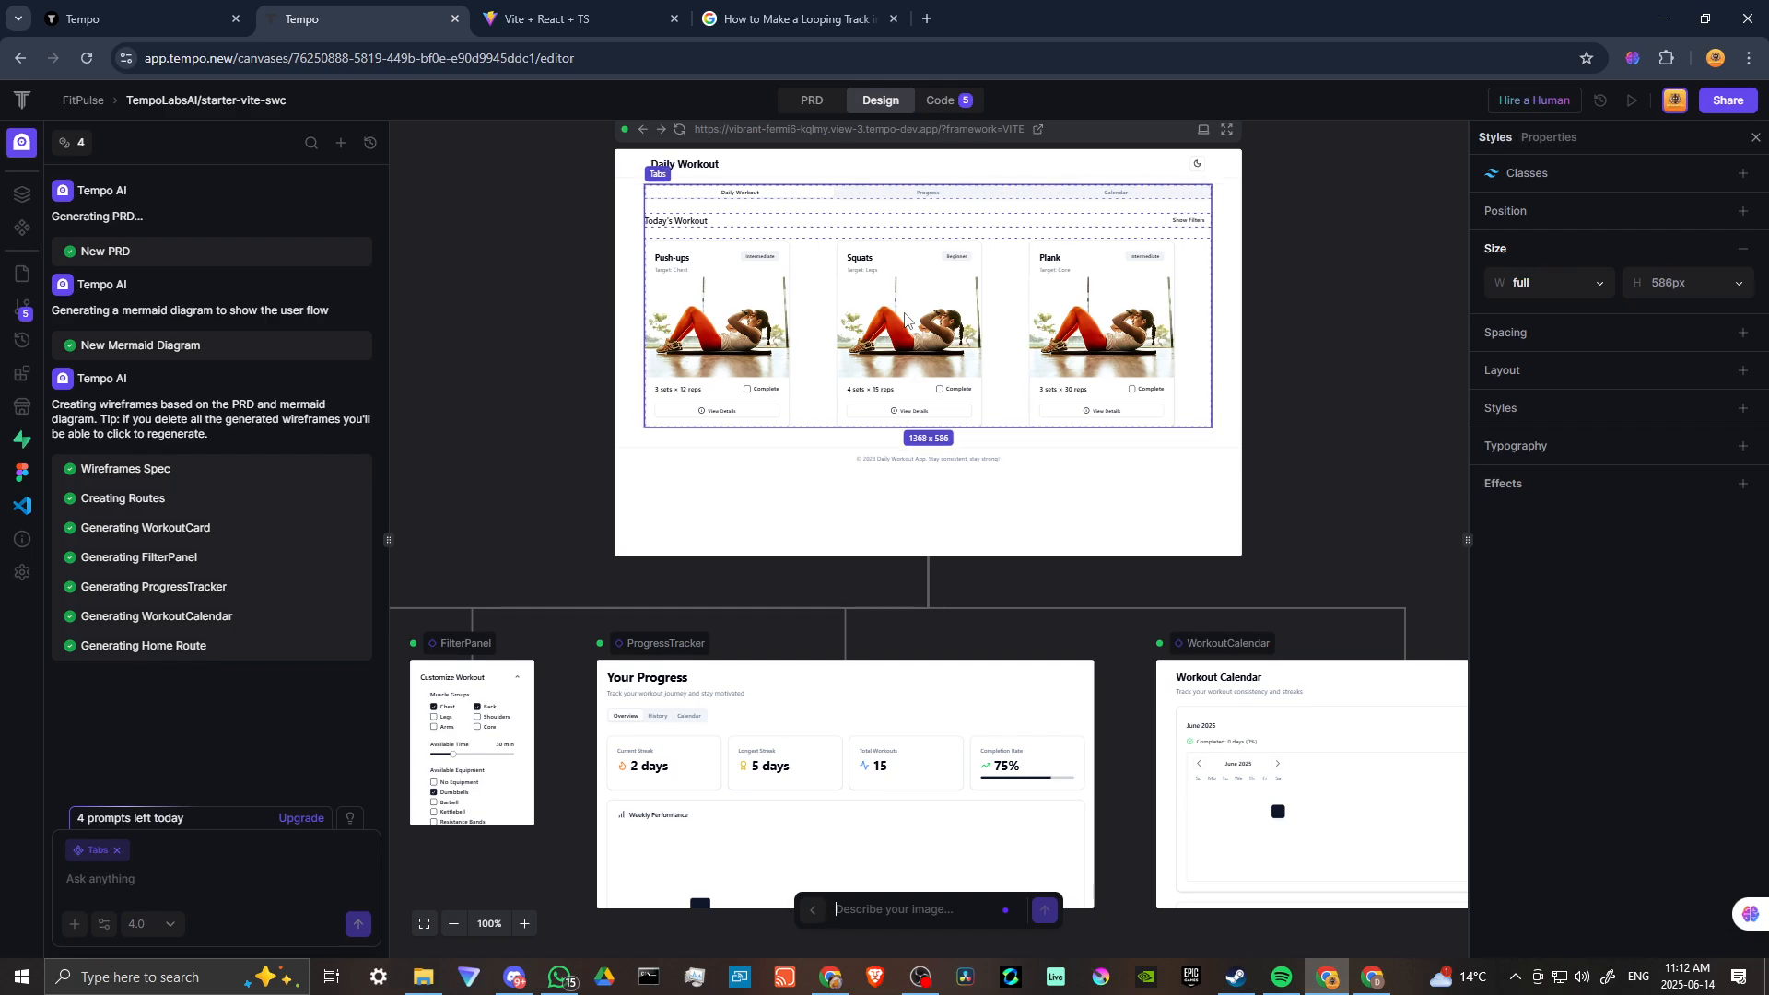
left_click(899, 331)
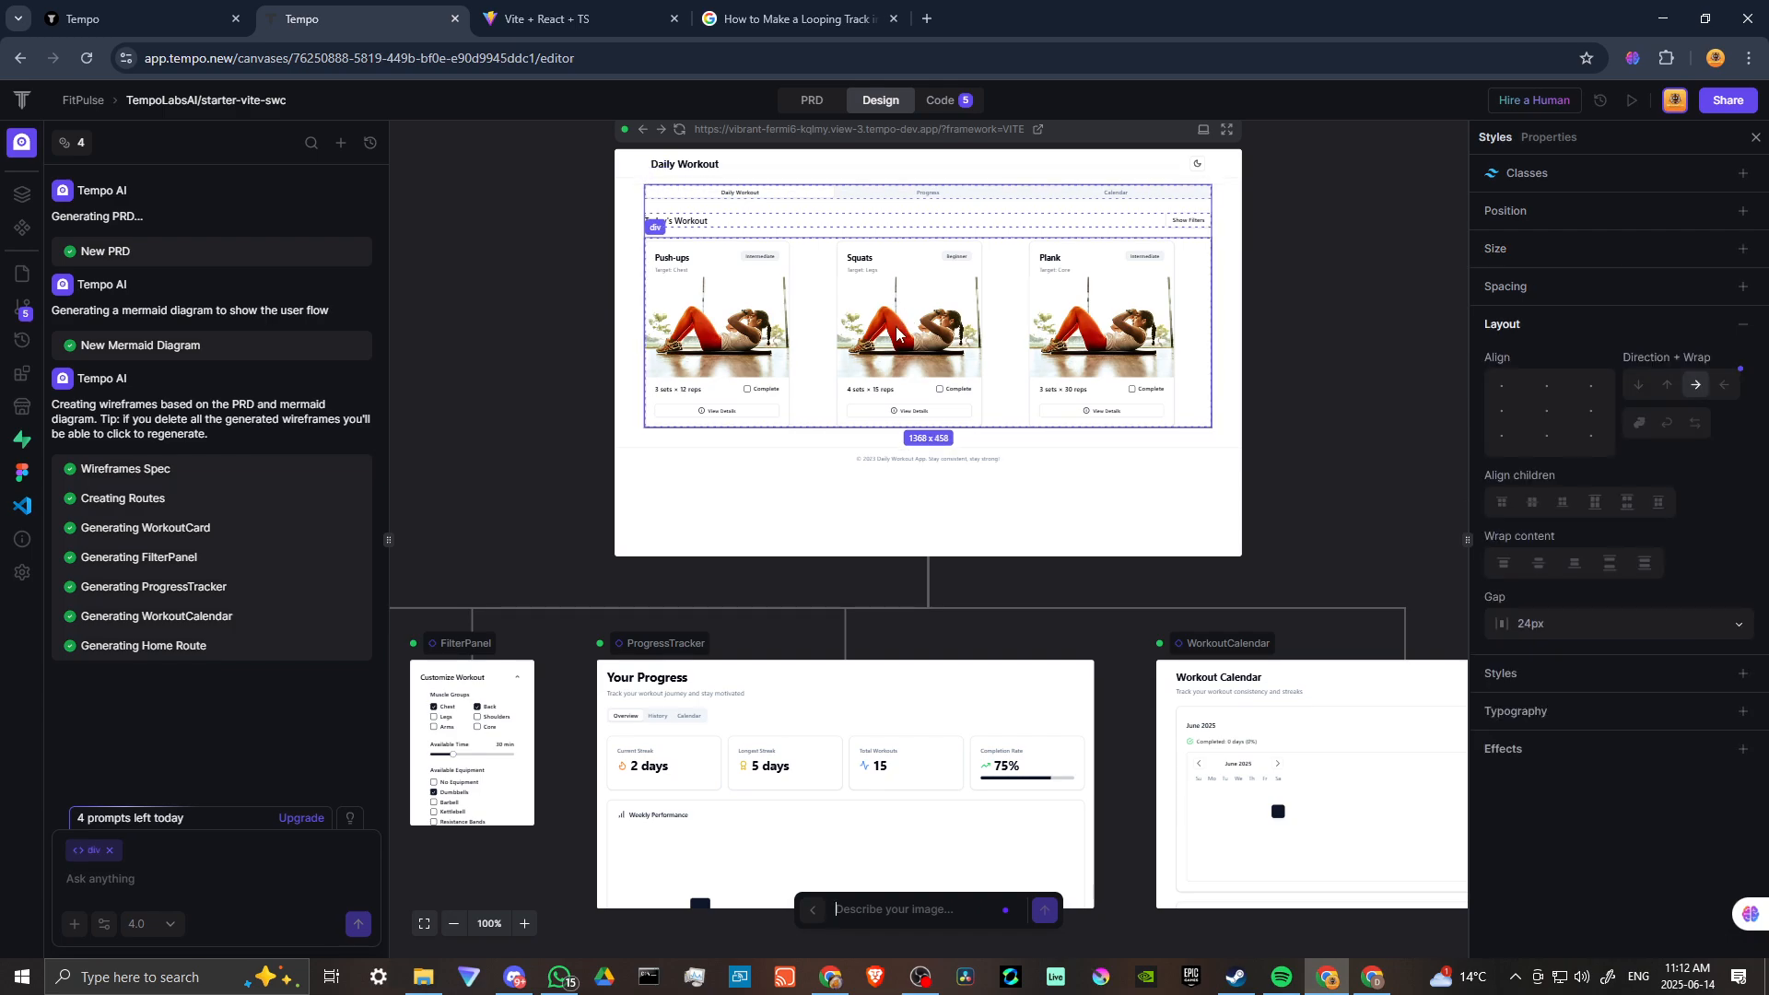
left_click(898, 332)
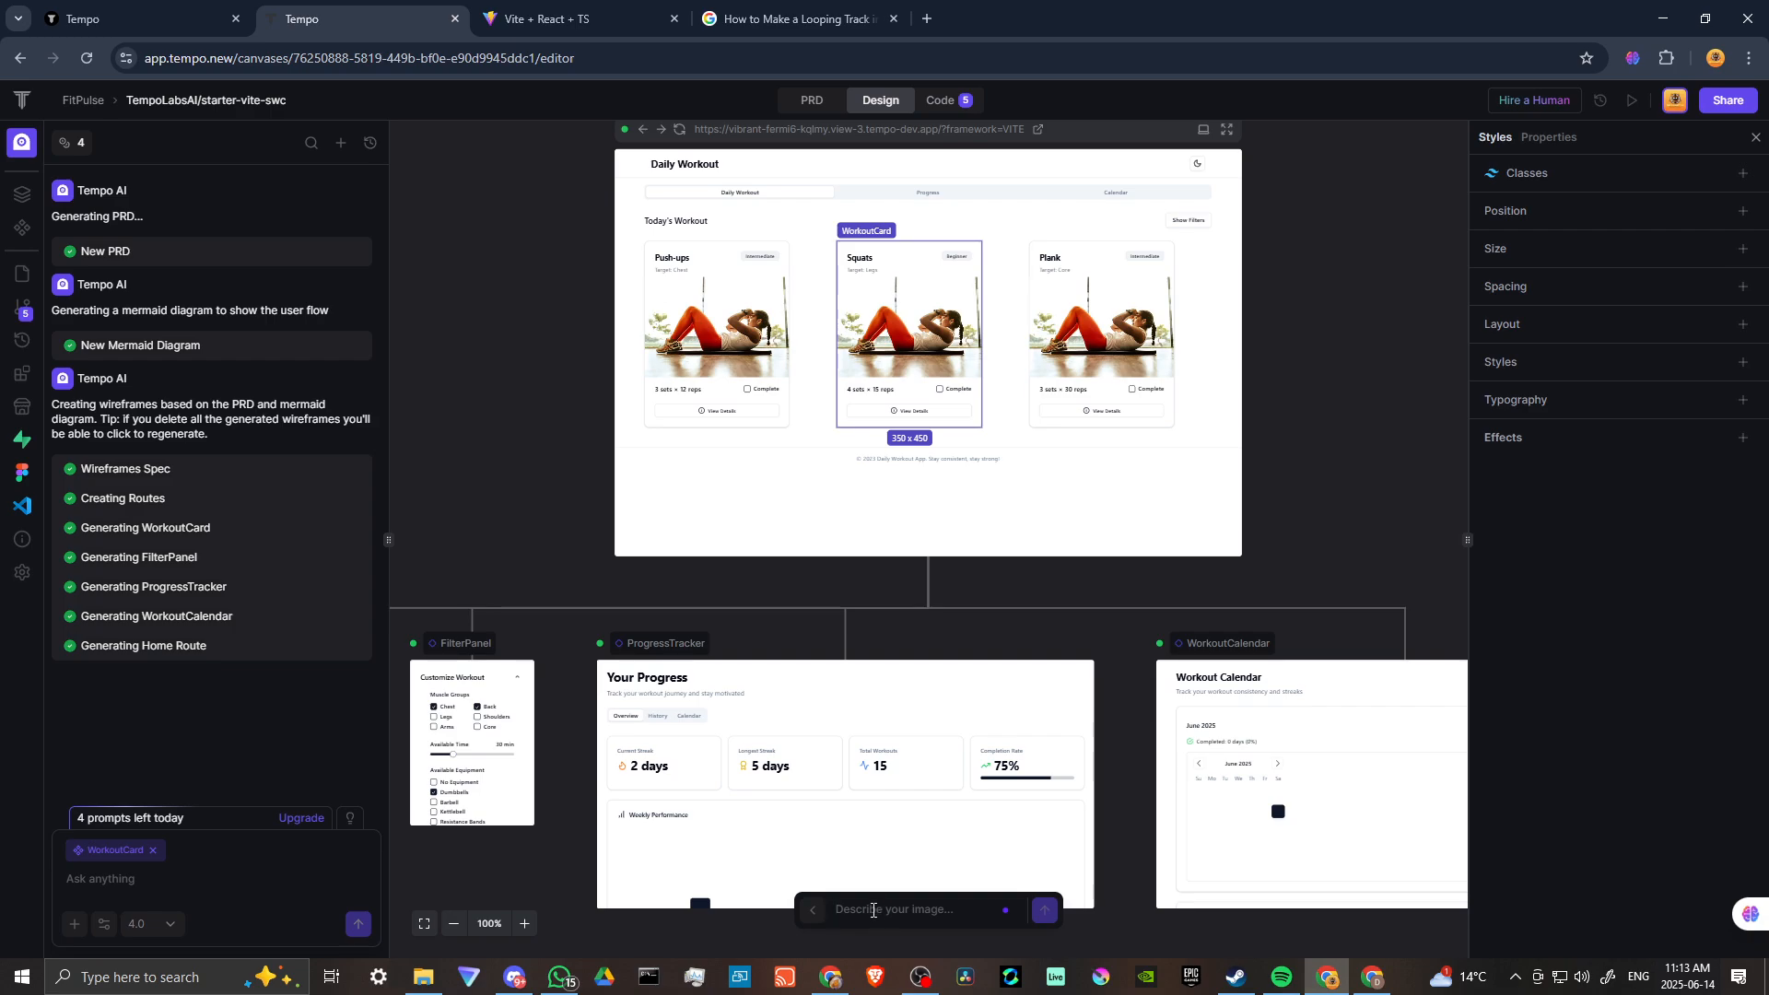
type("woman doing squats")
left_click(1044, 910)
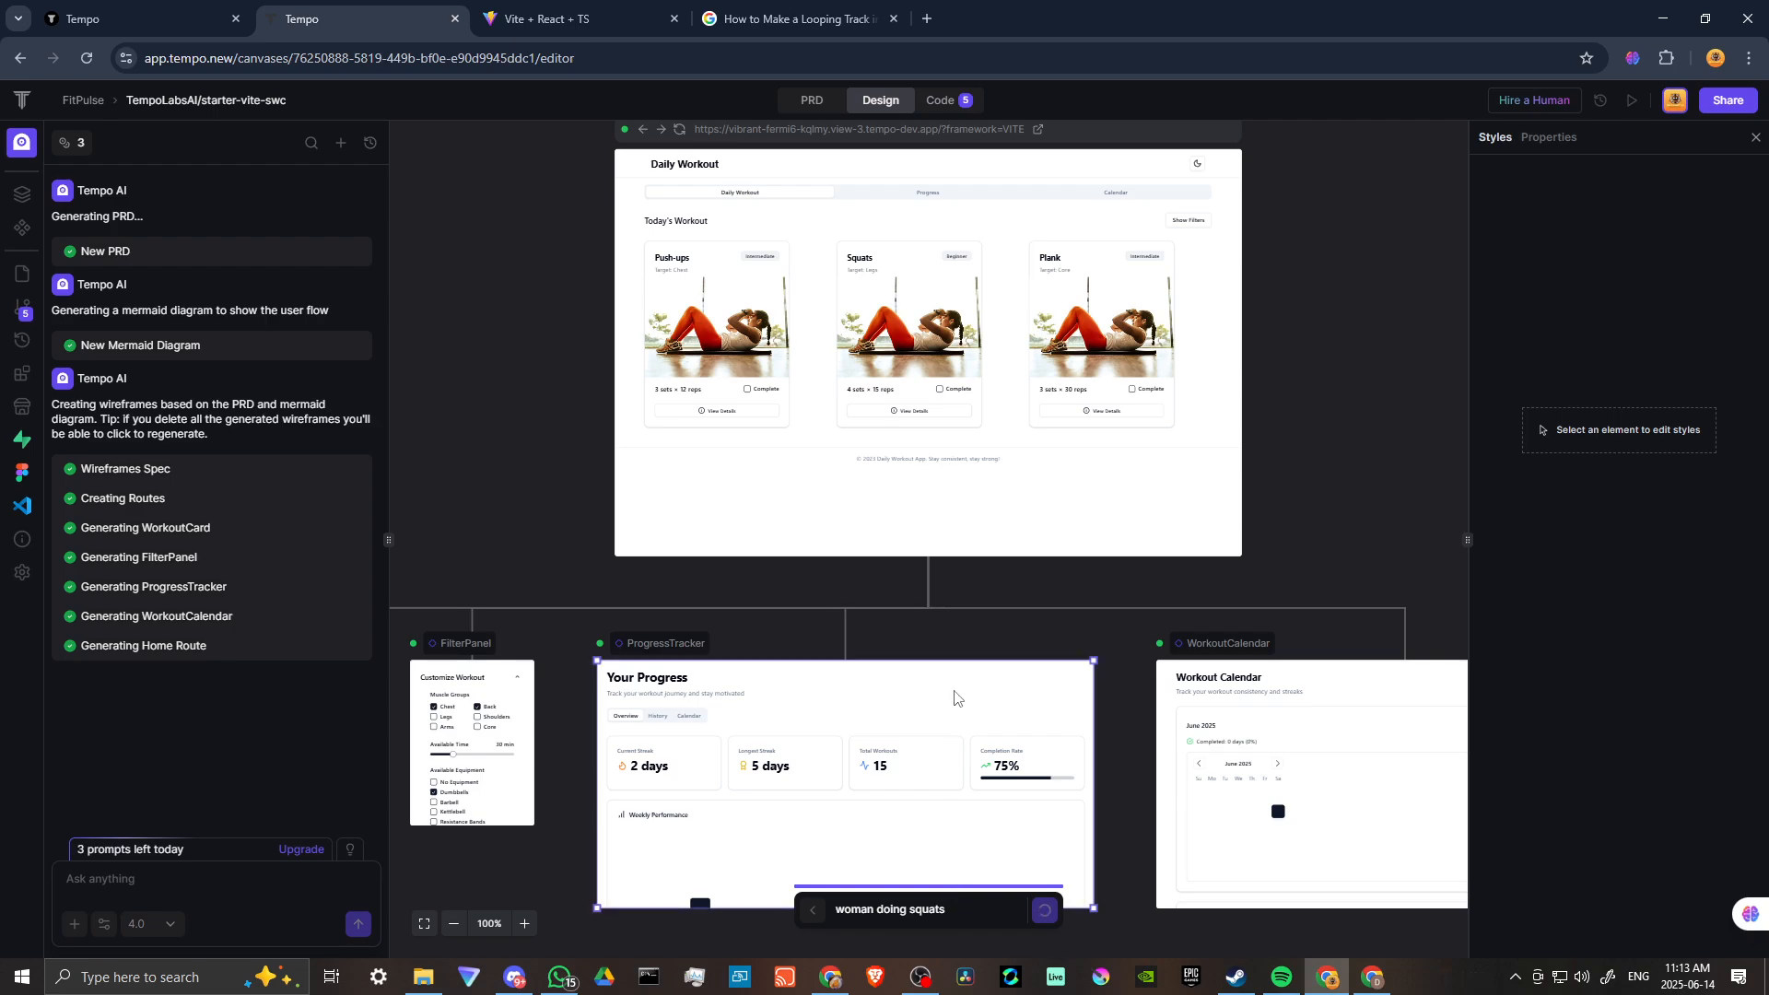
Review the Daily Workout page on the canvas and in the live app tab, returning to the editor afterwards.
left_click(908, 318)
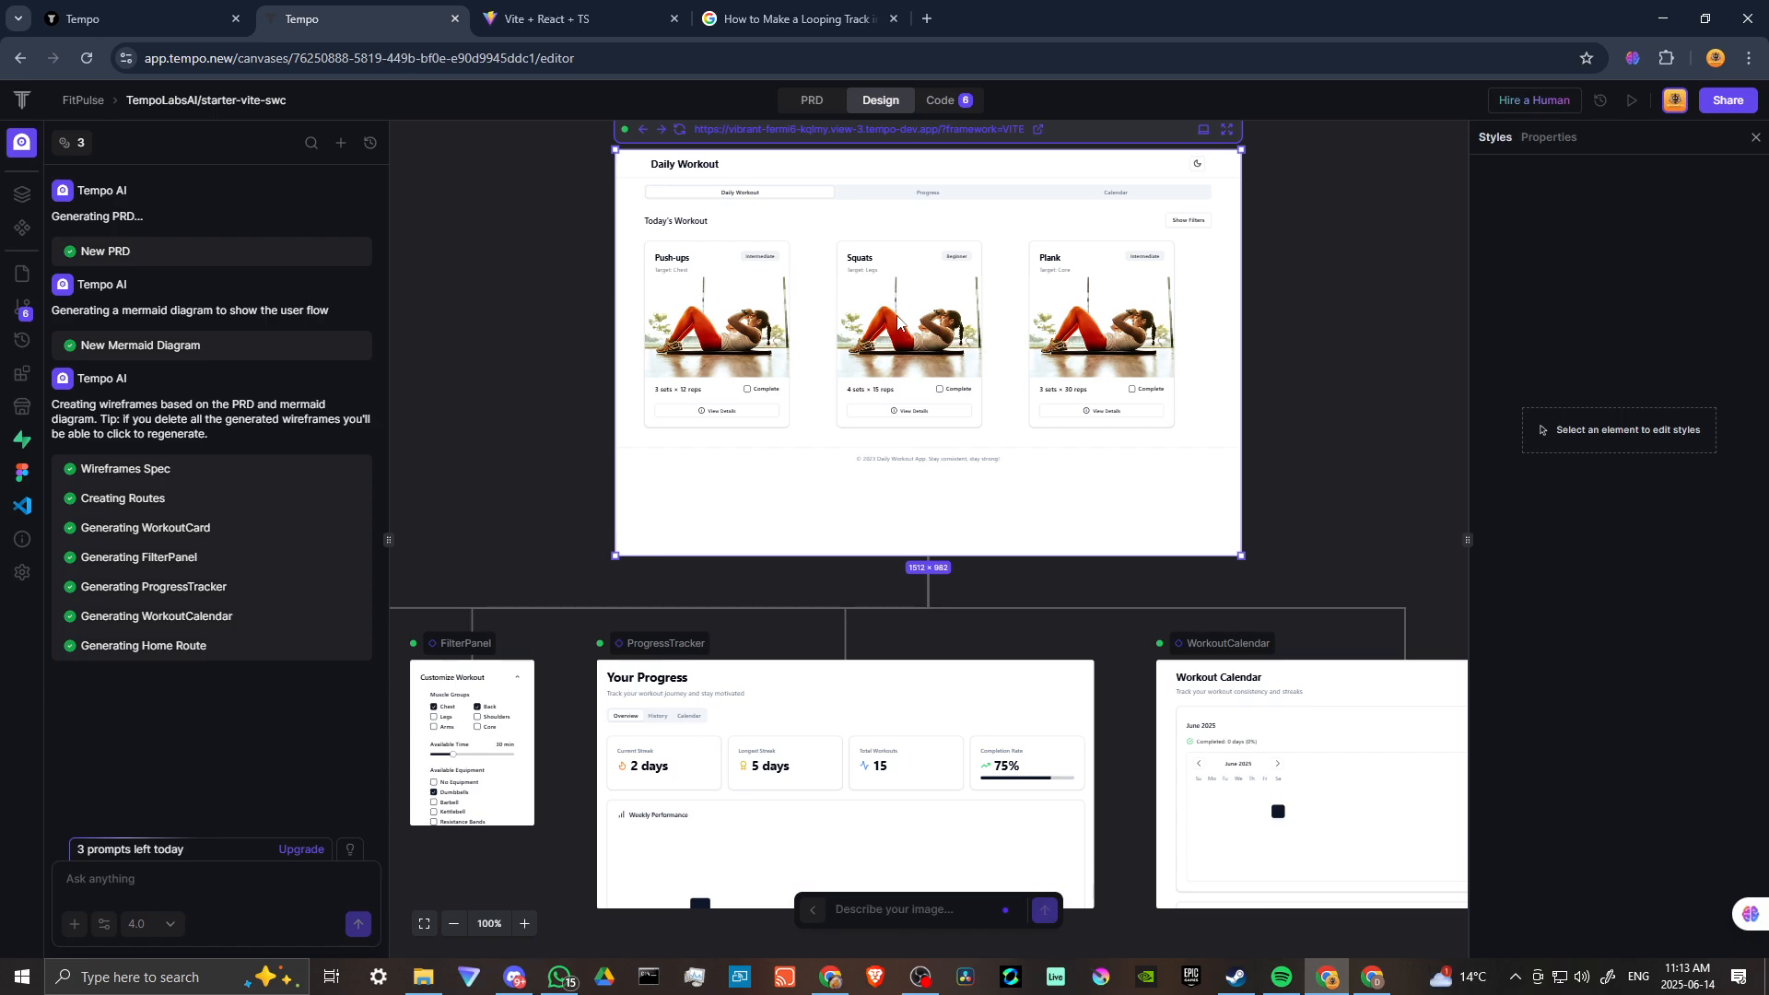
scroll(899, 318, "up", 1)
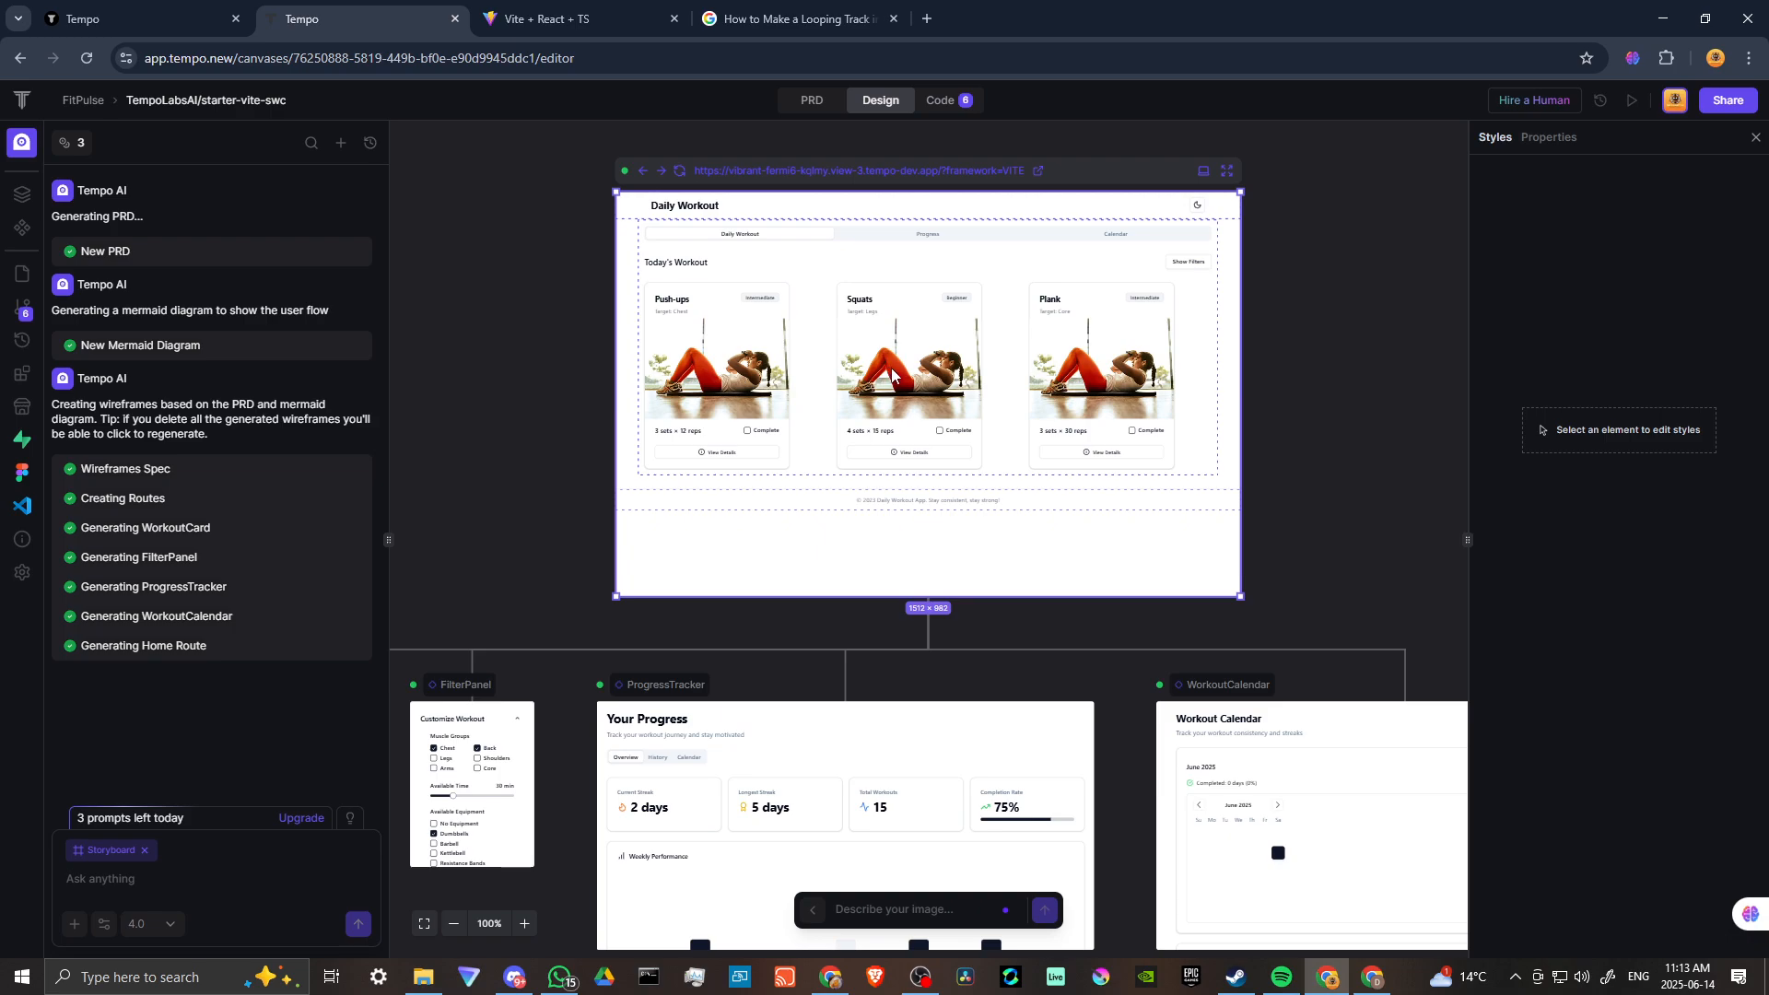
scroll(898, 376, "down", 2)
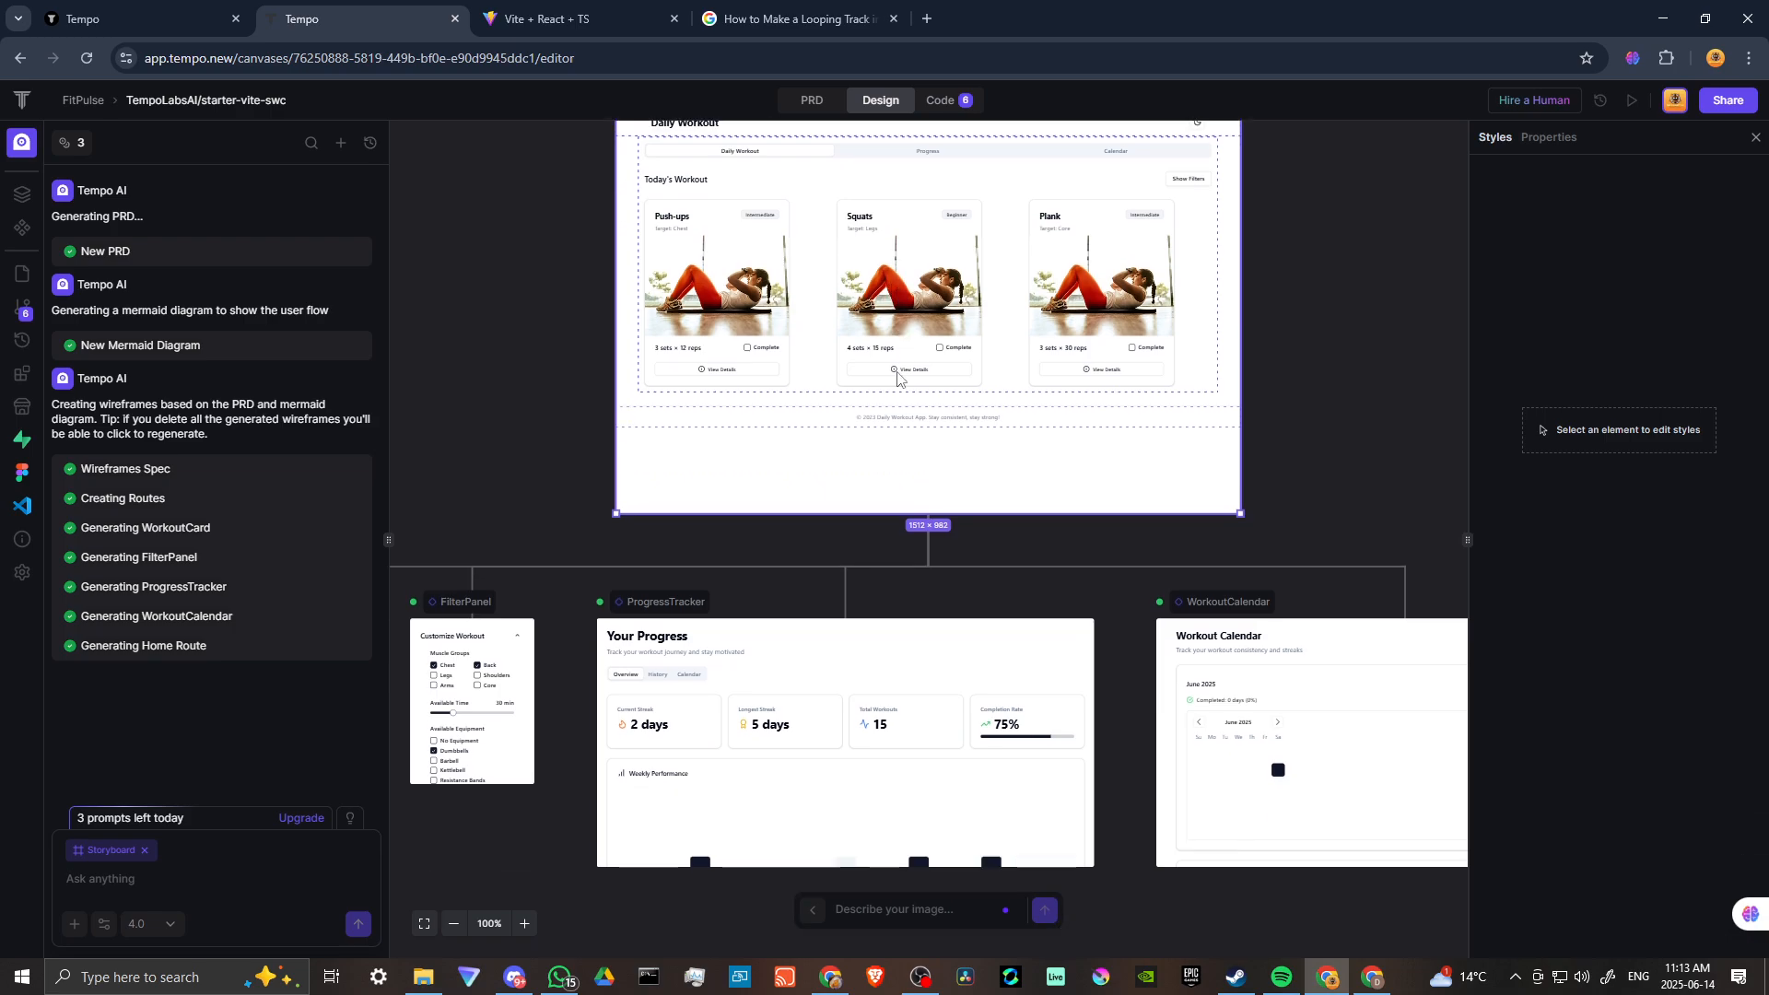
scroll(898, 376, "down", 4)
scroll(996, 415, "up", 3)
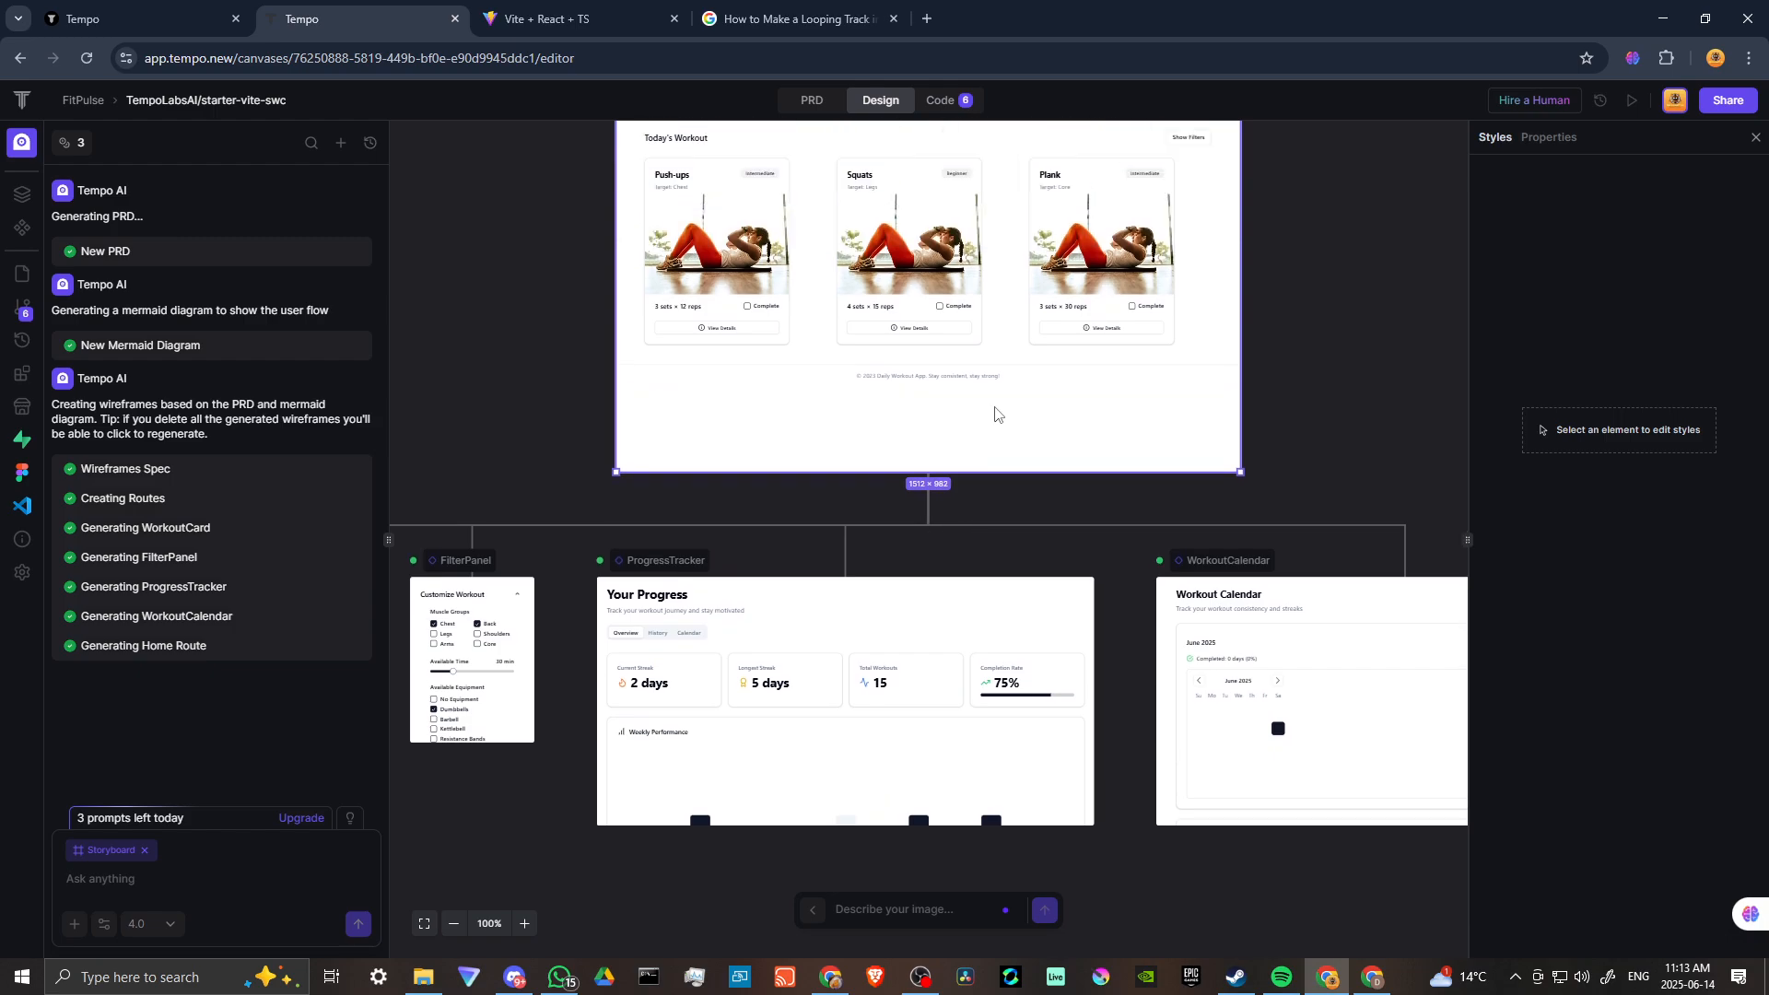
scroll(996, 415, "up", 5)
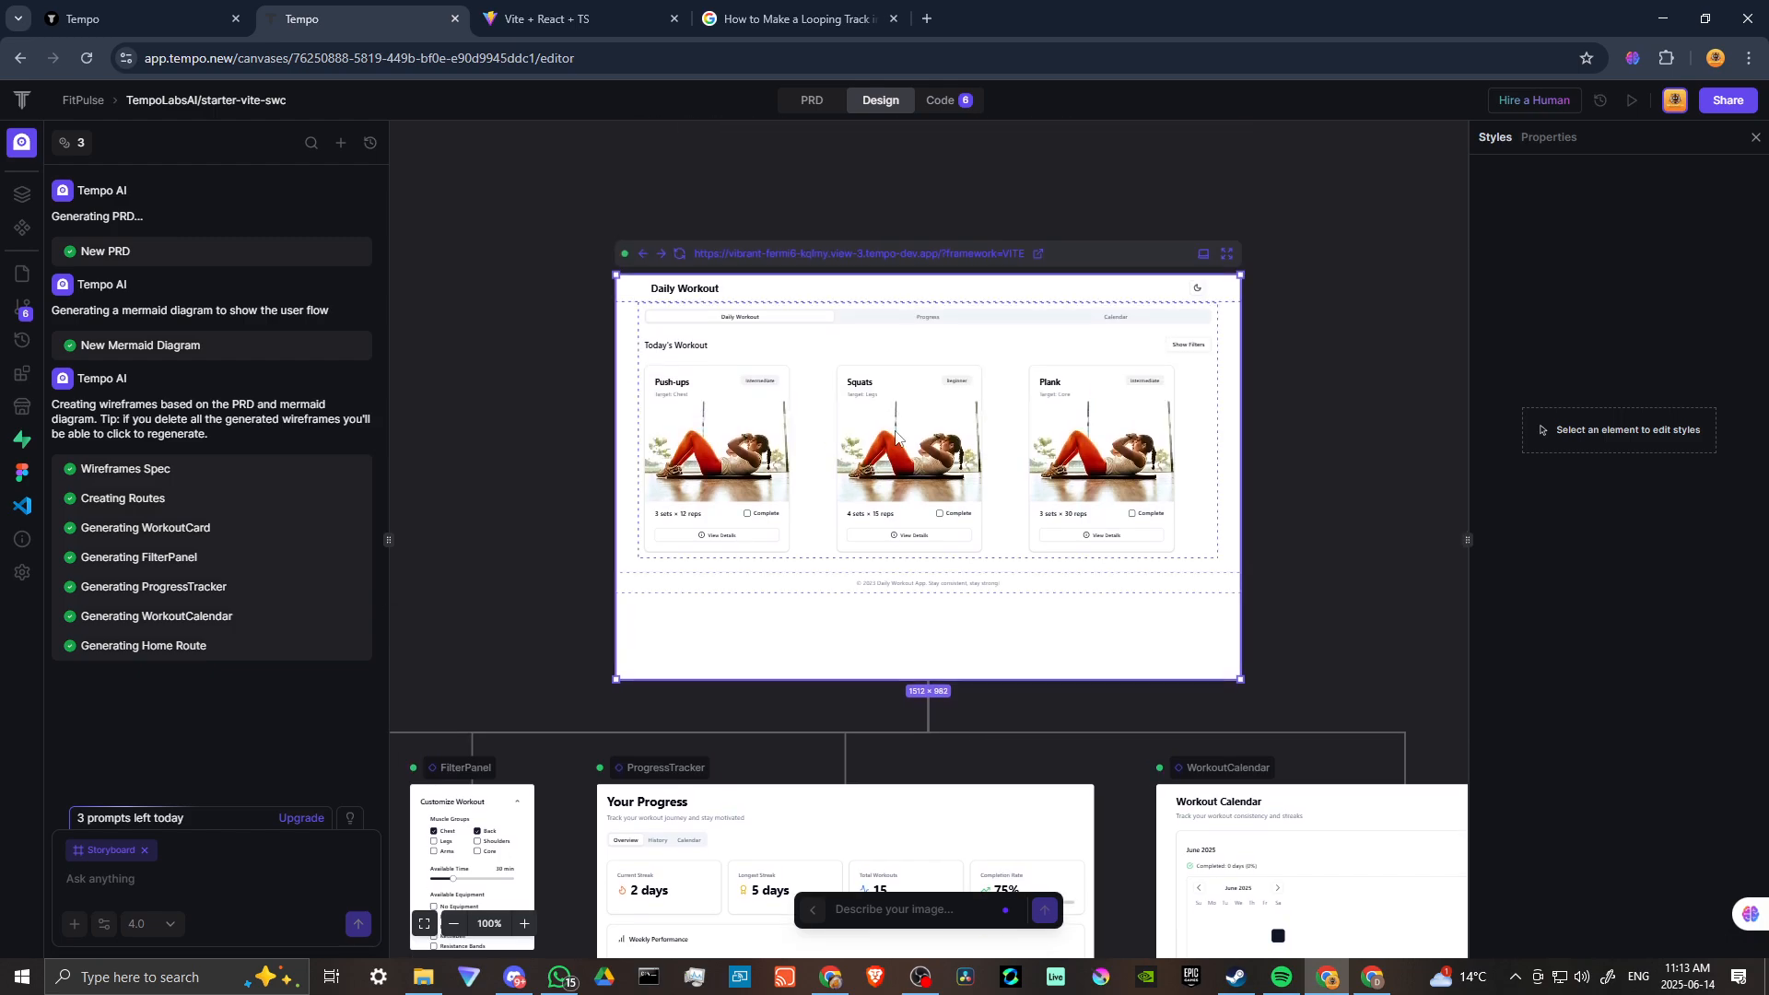
scroll(912, 431, "down", 2)
scroll(915, 431, "up", 1)
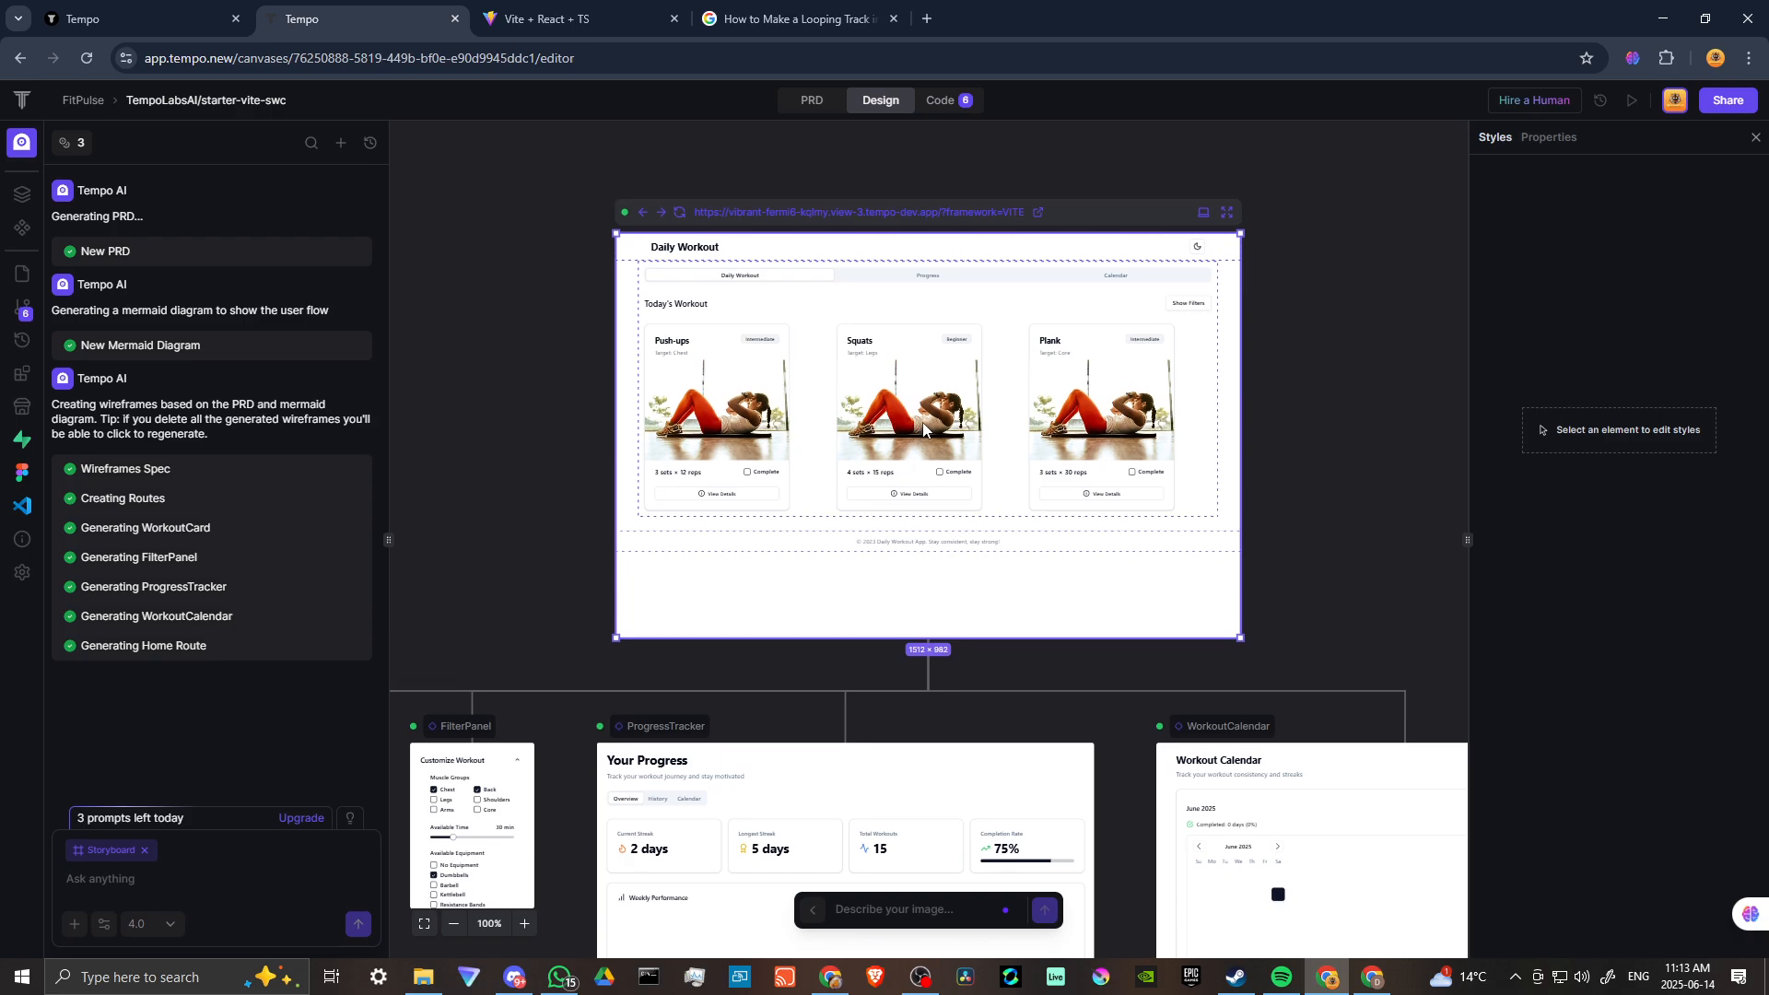
scroll(922, 423, "down", 3)
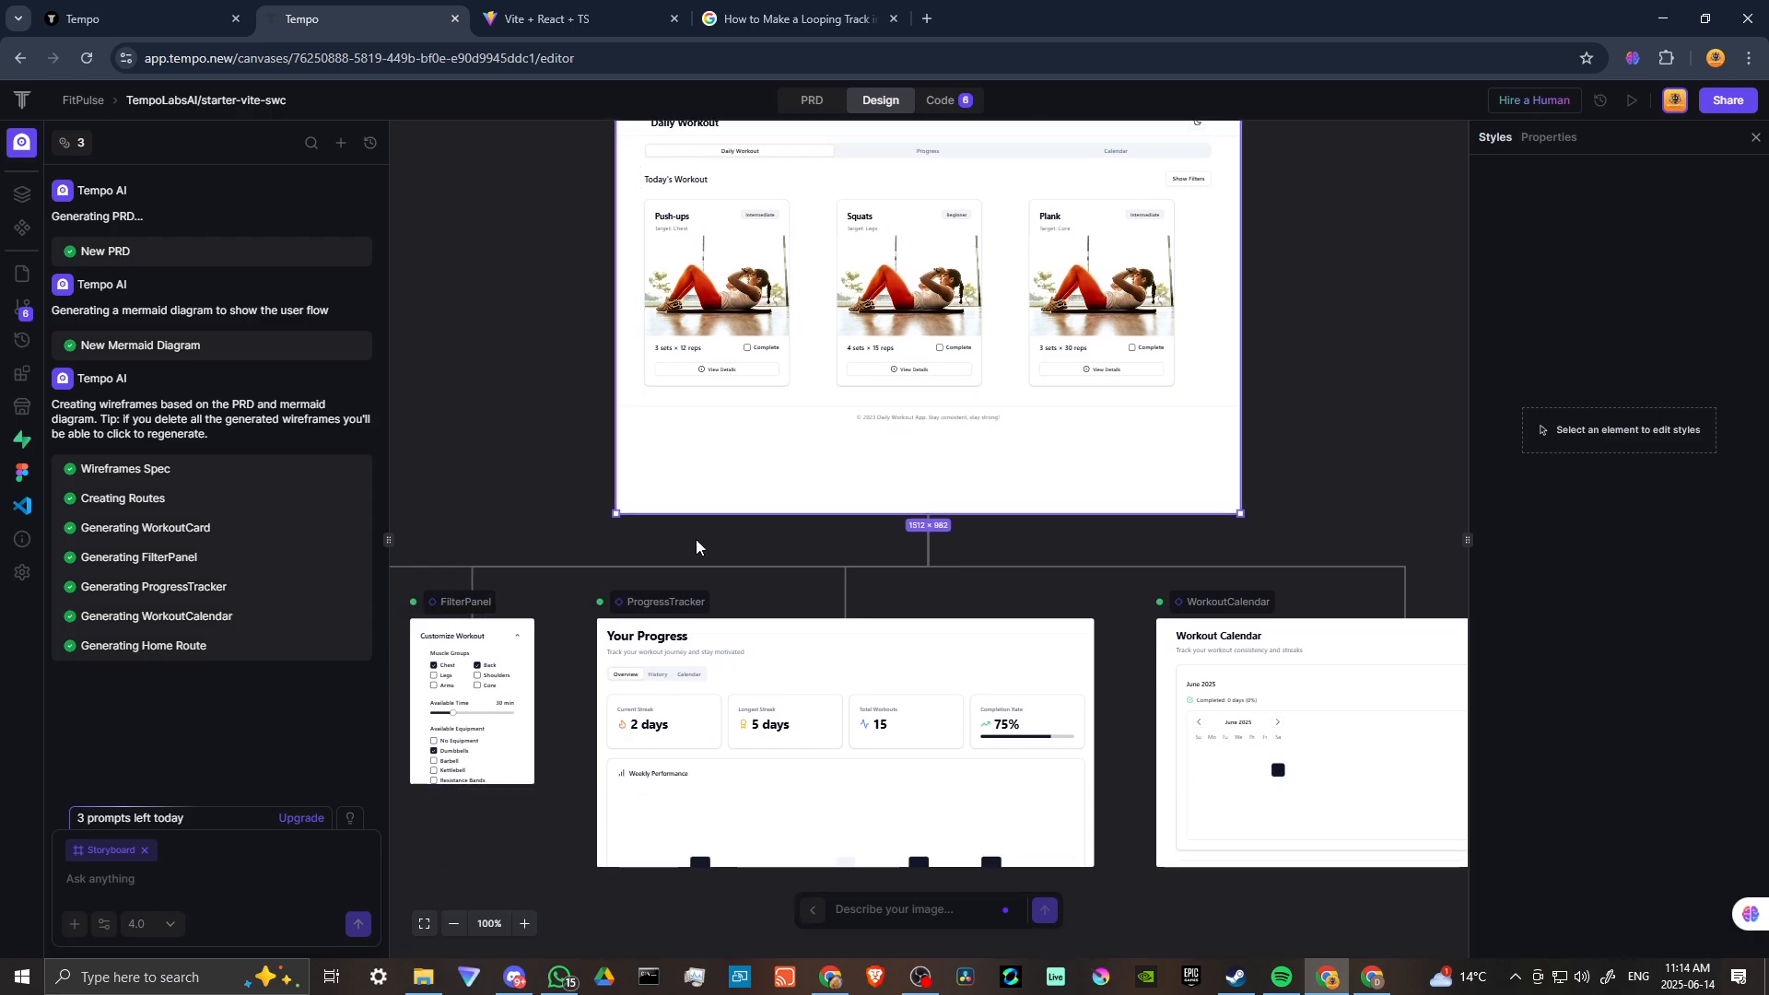
scroll(695, 539, "up", 1)
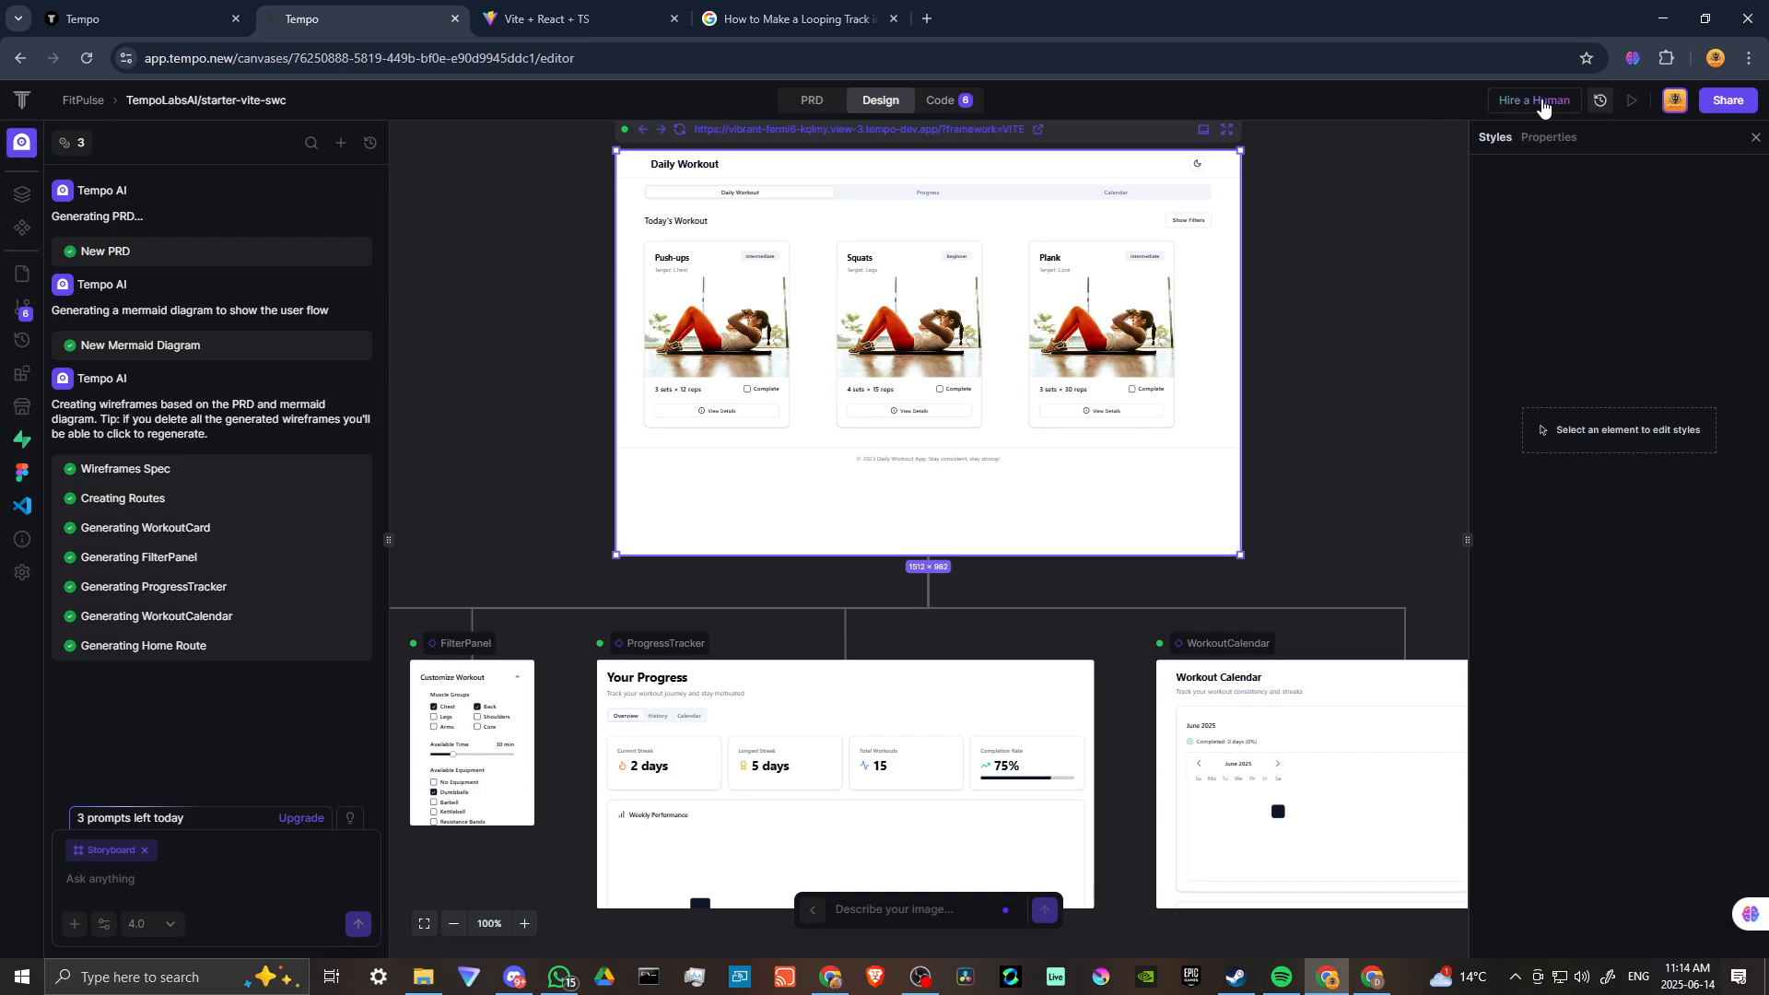
left_click(1628, 101)
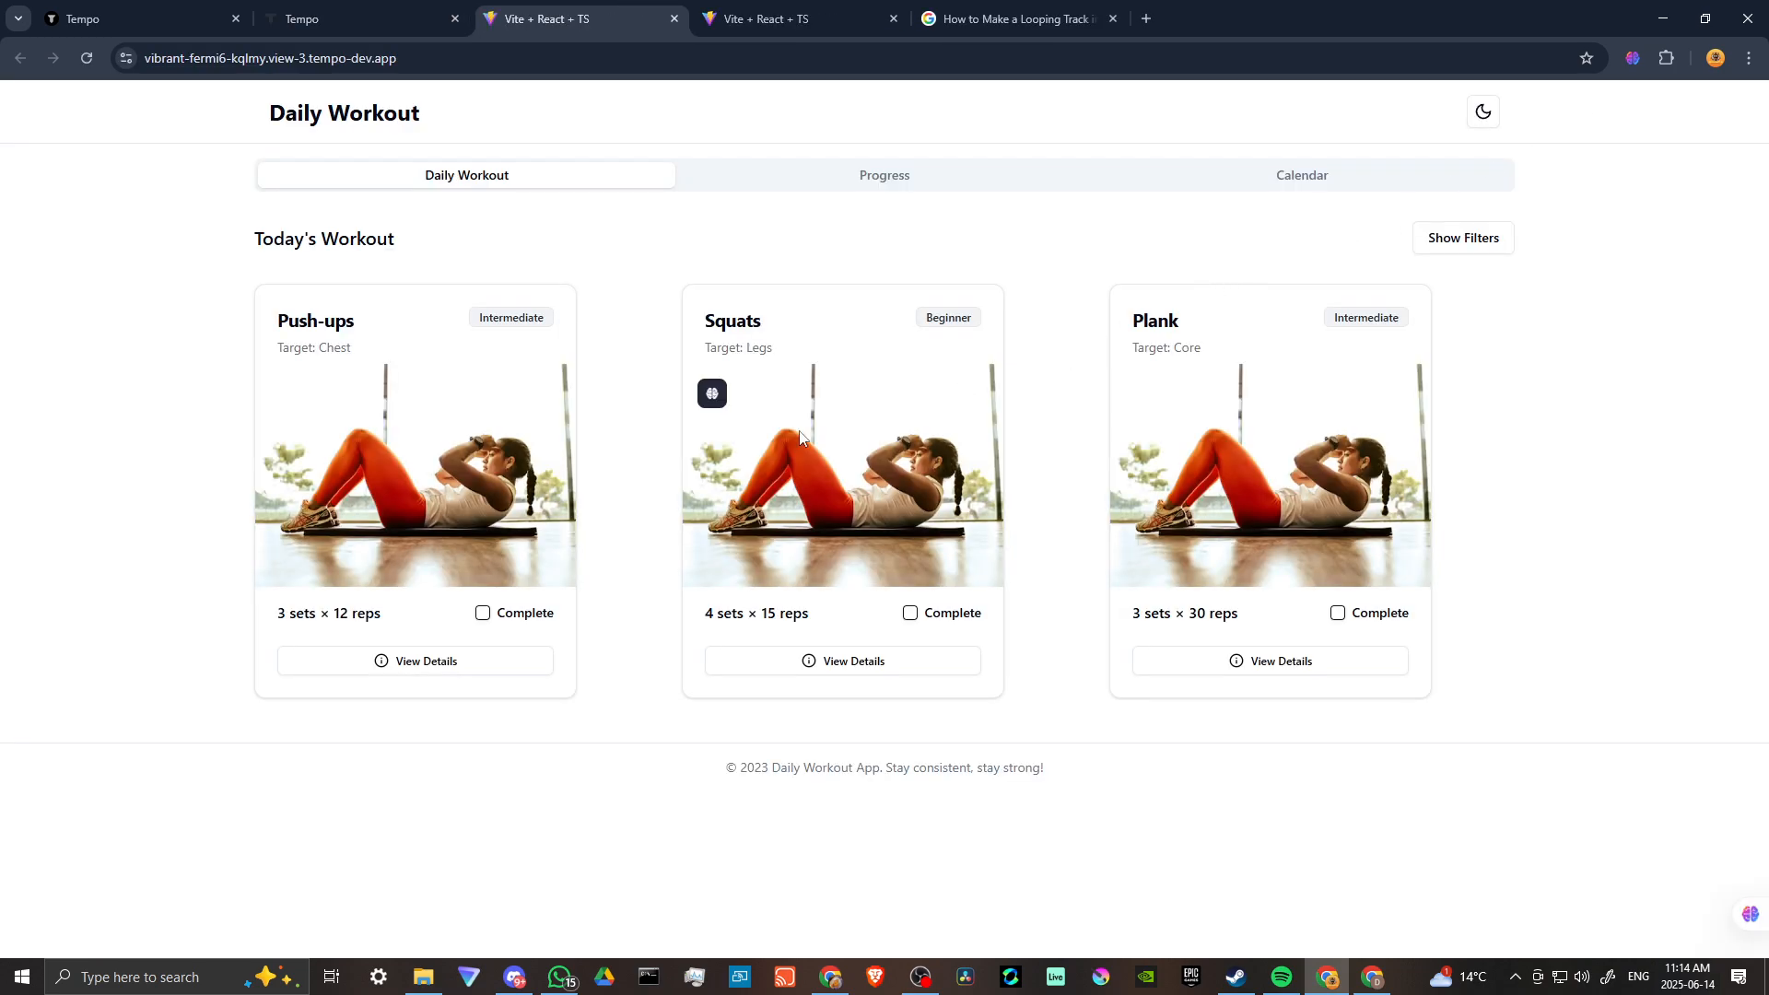
left_click(374, 19)
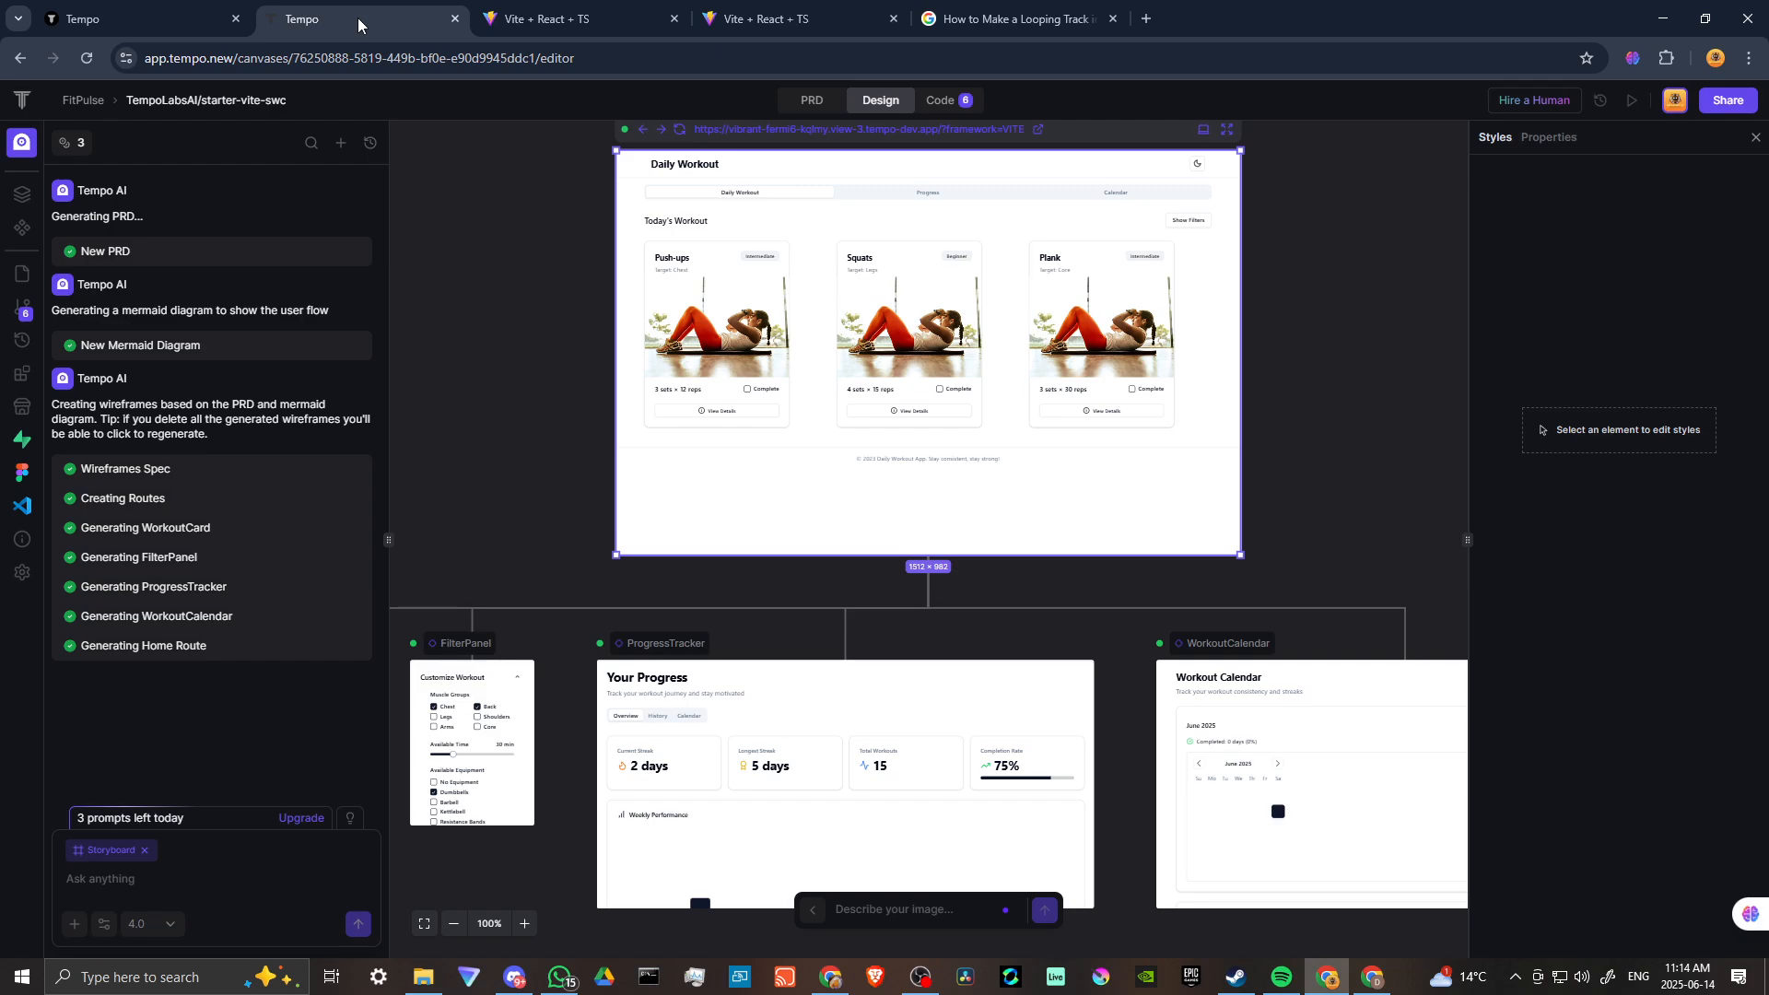
Open the Share dialog, look through the deploy provider options, and close it without deploying.
left_click(1727, 101)
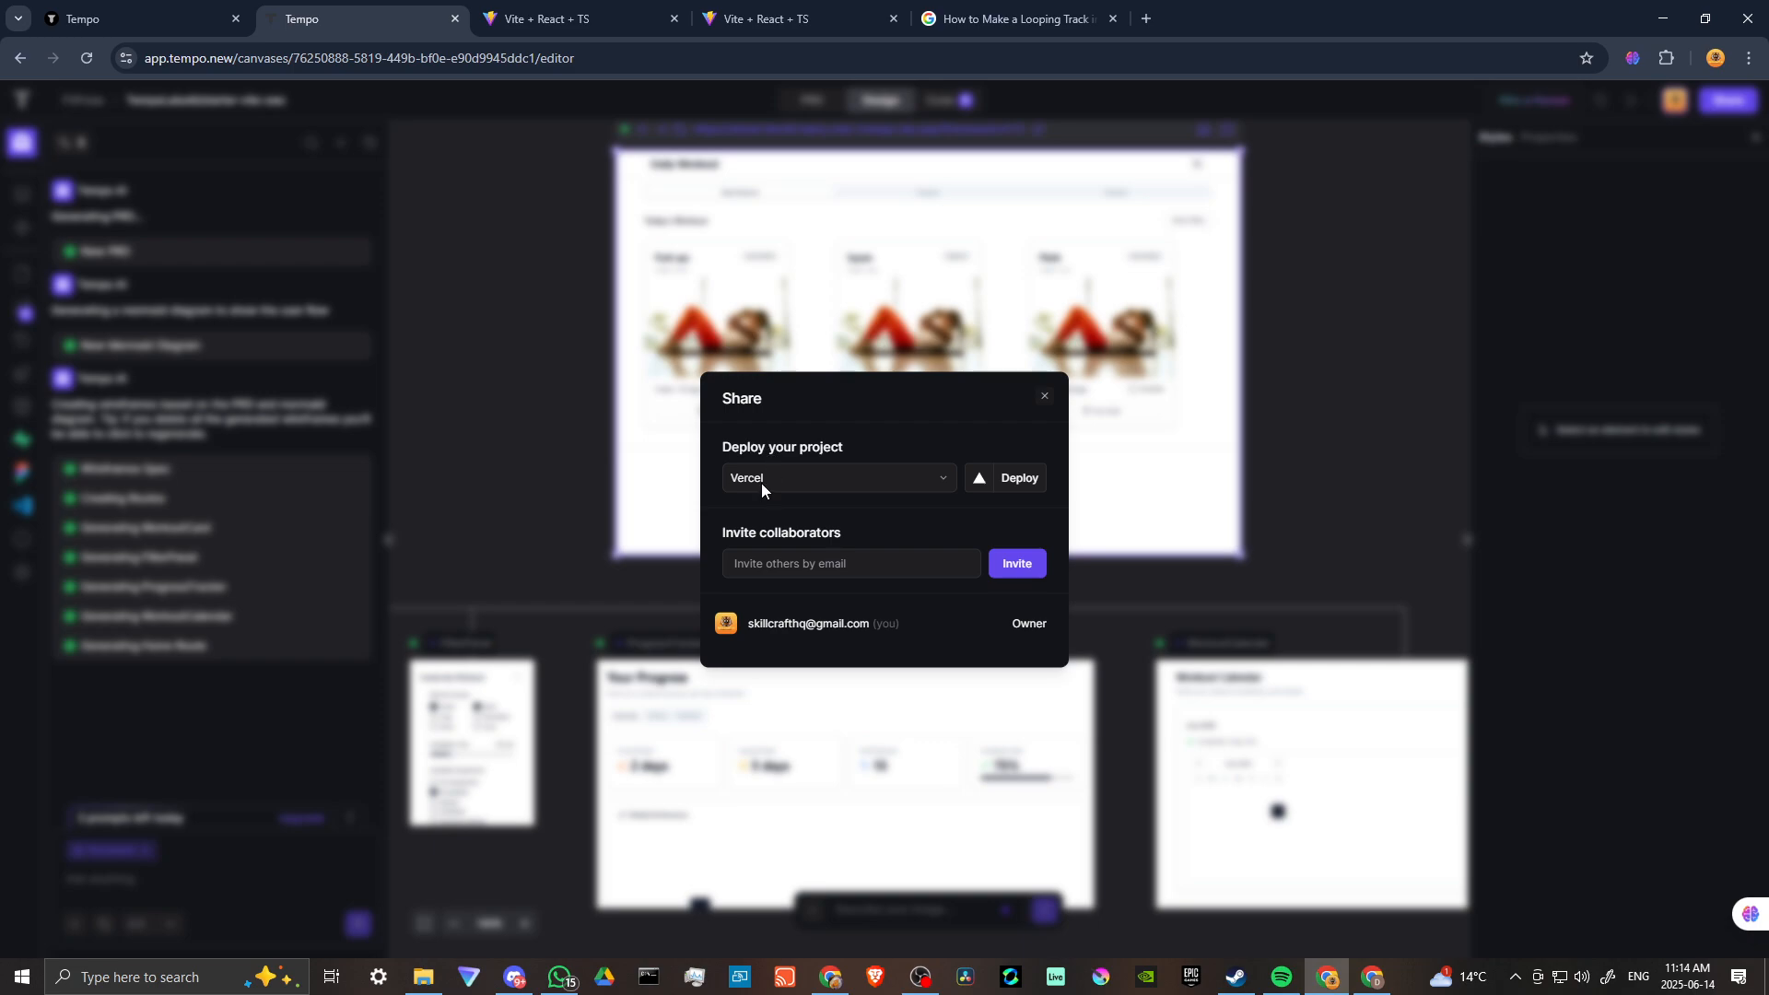
left_click(941, 478)
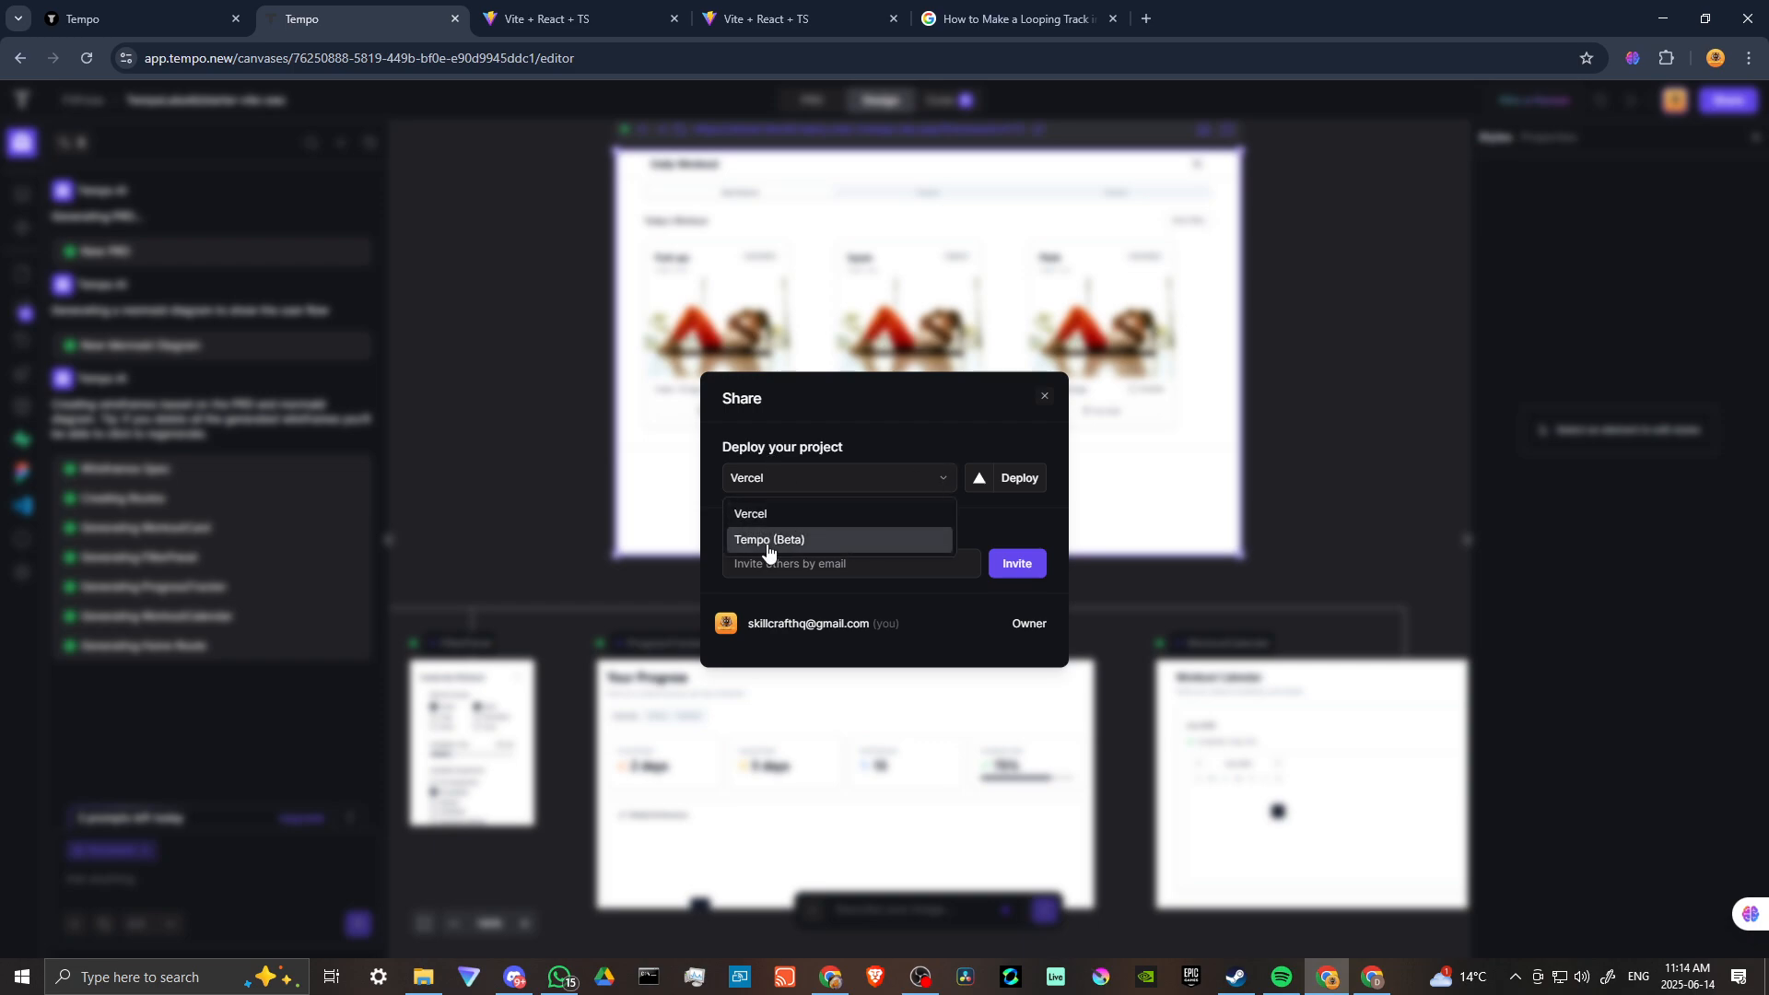
left_click(888, 417)
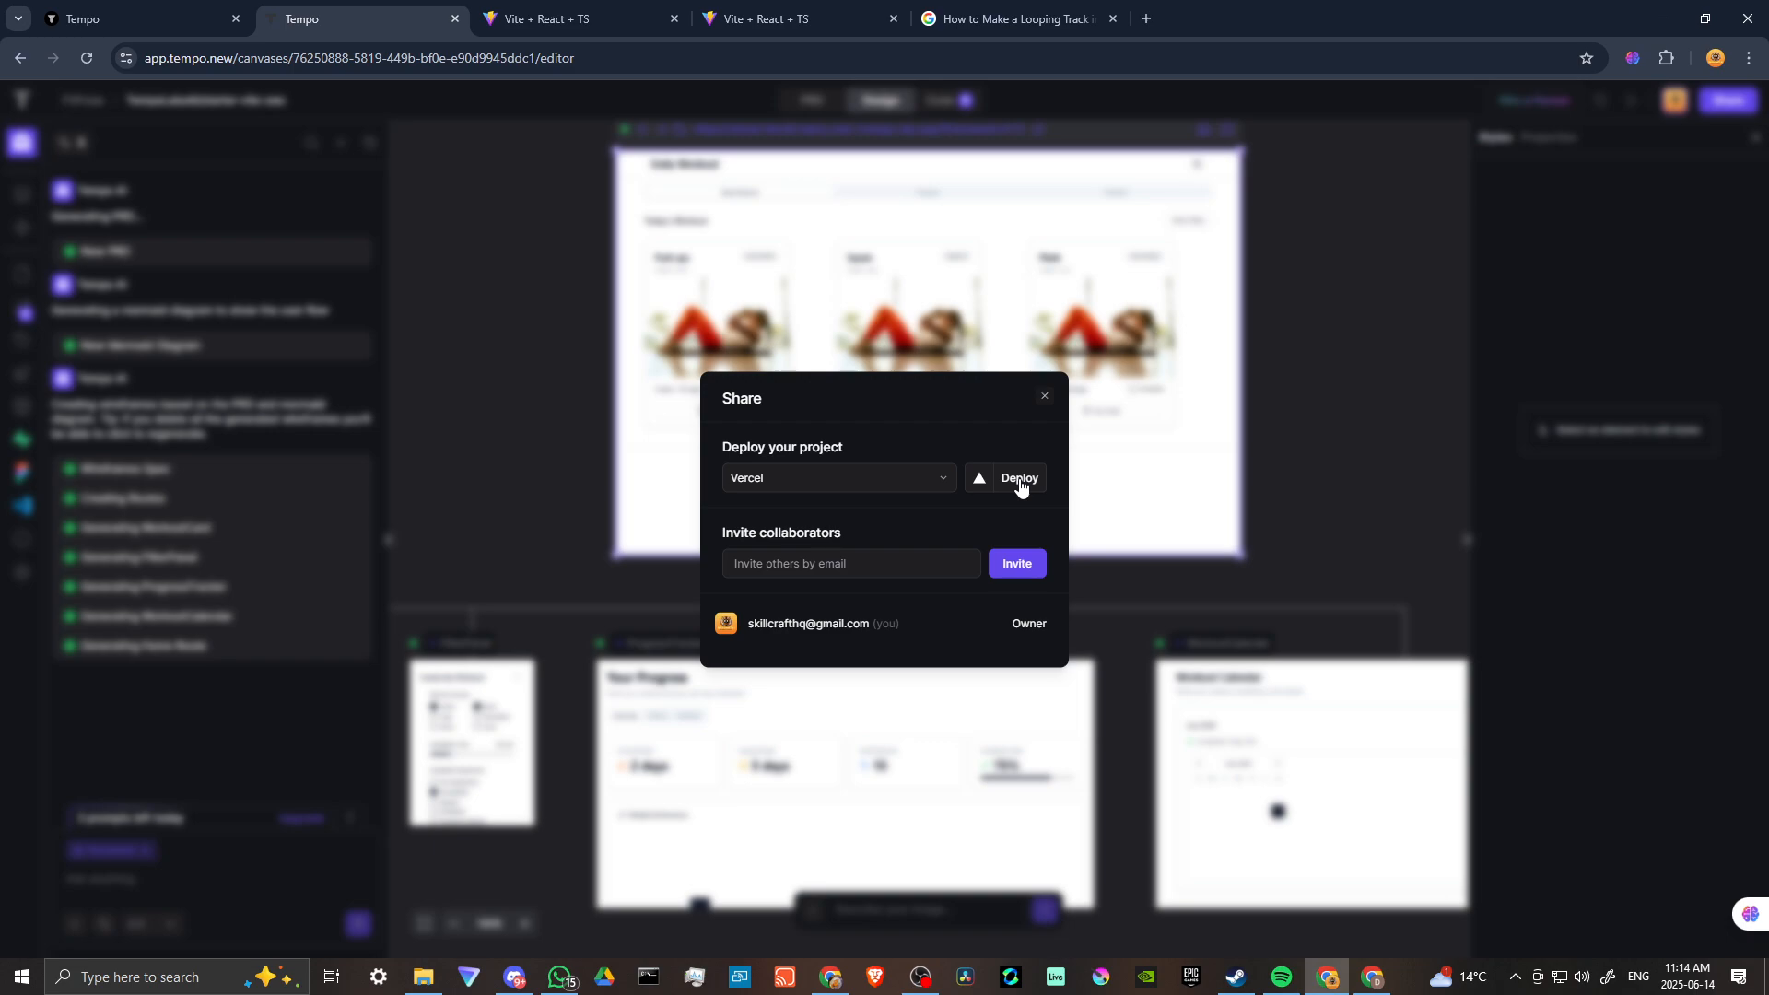
left_click(1045, 397)
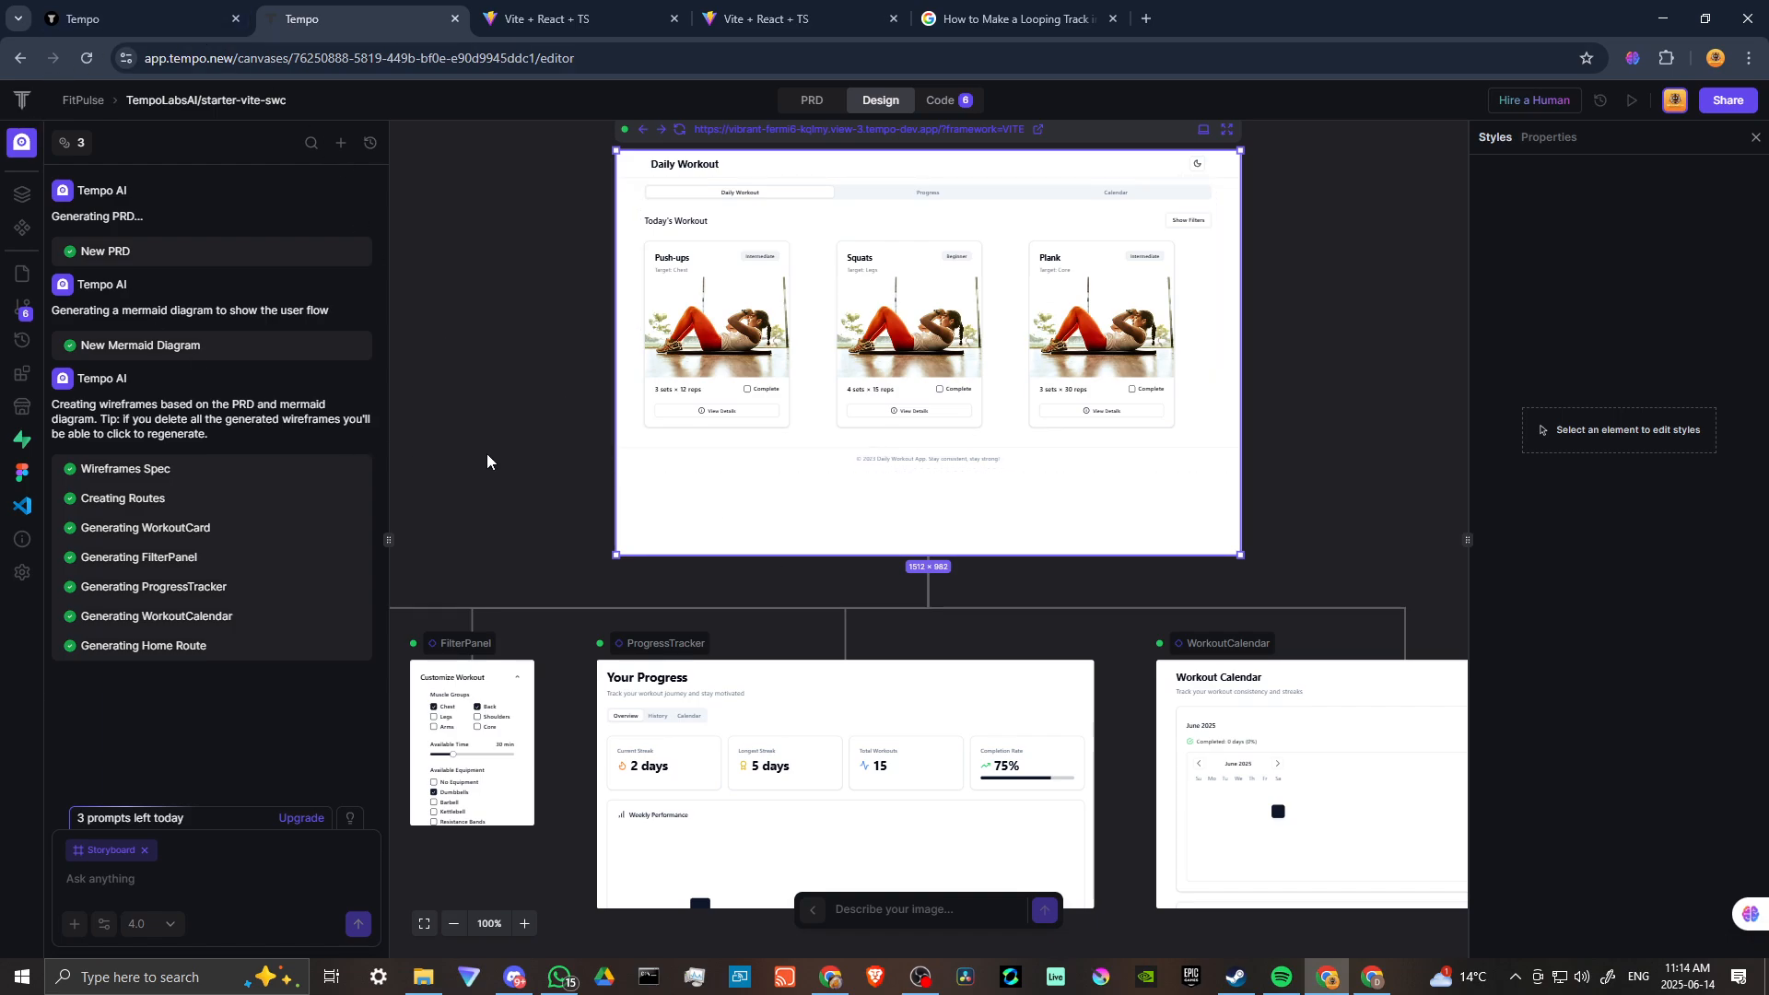
scroll(544, 459, "down", 1)
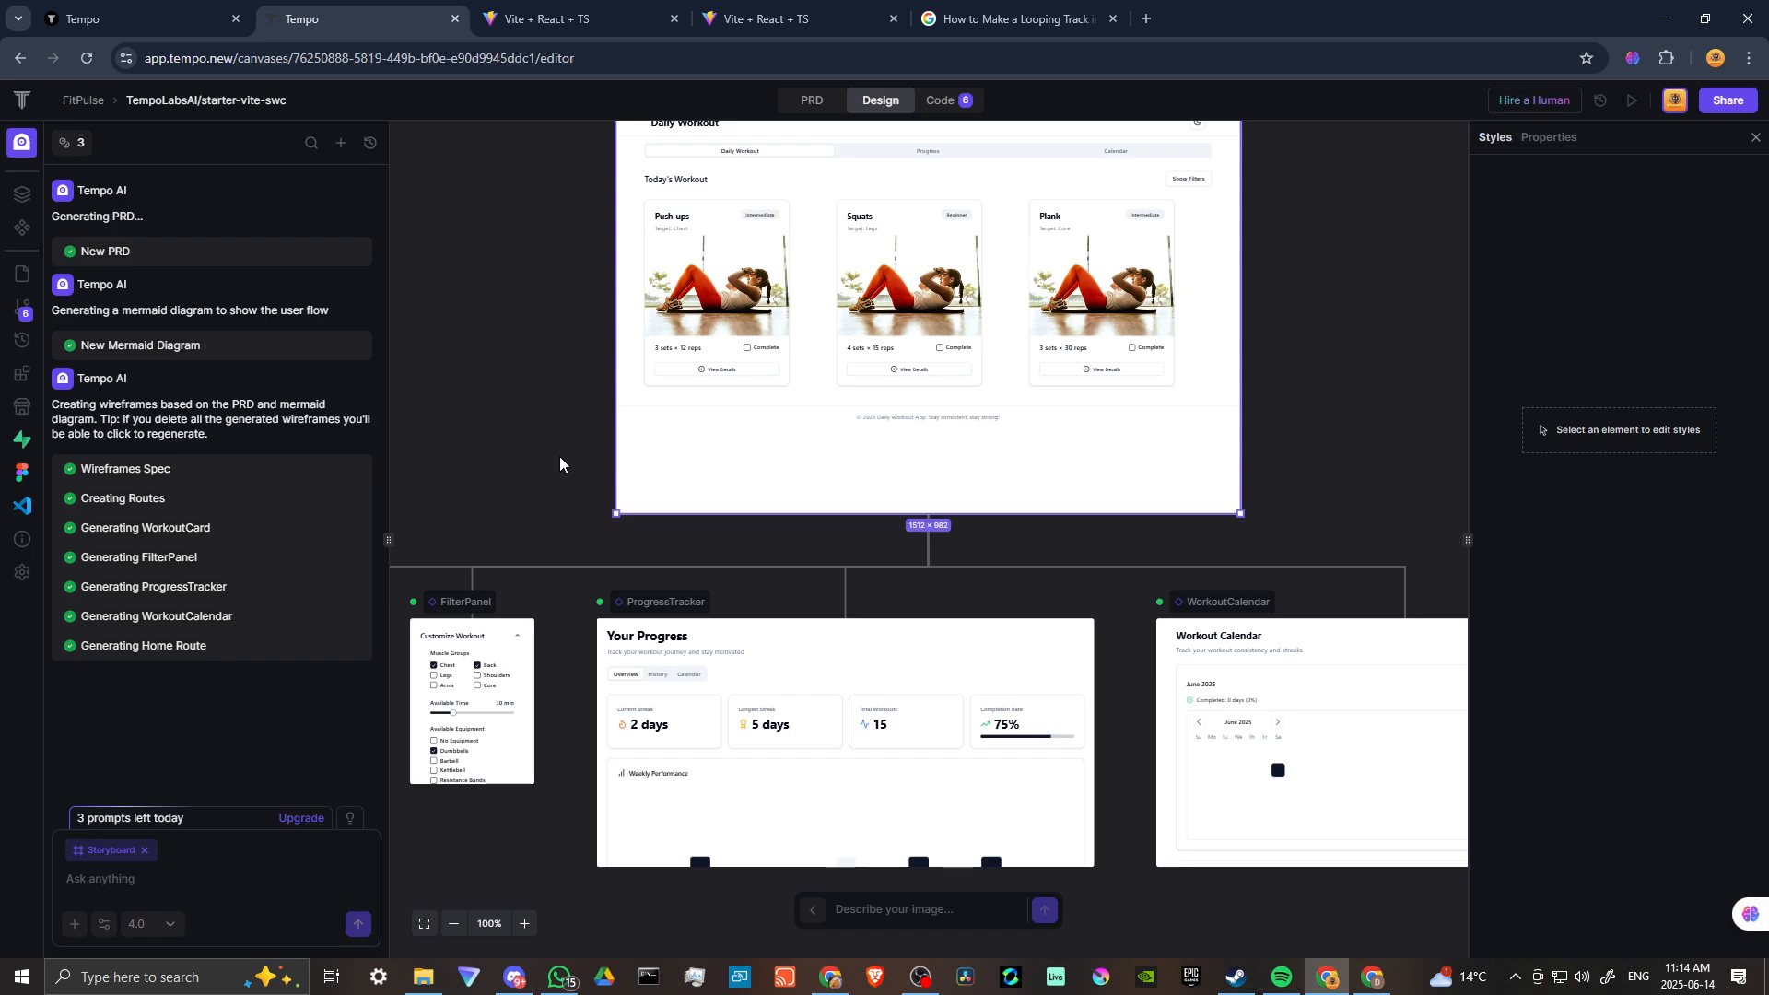